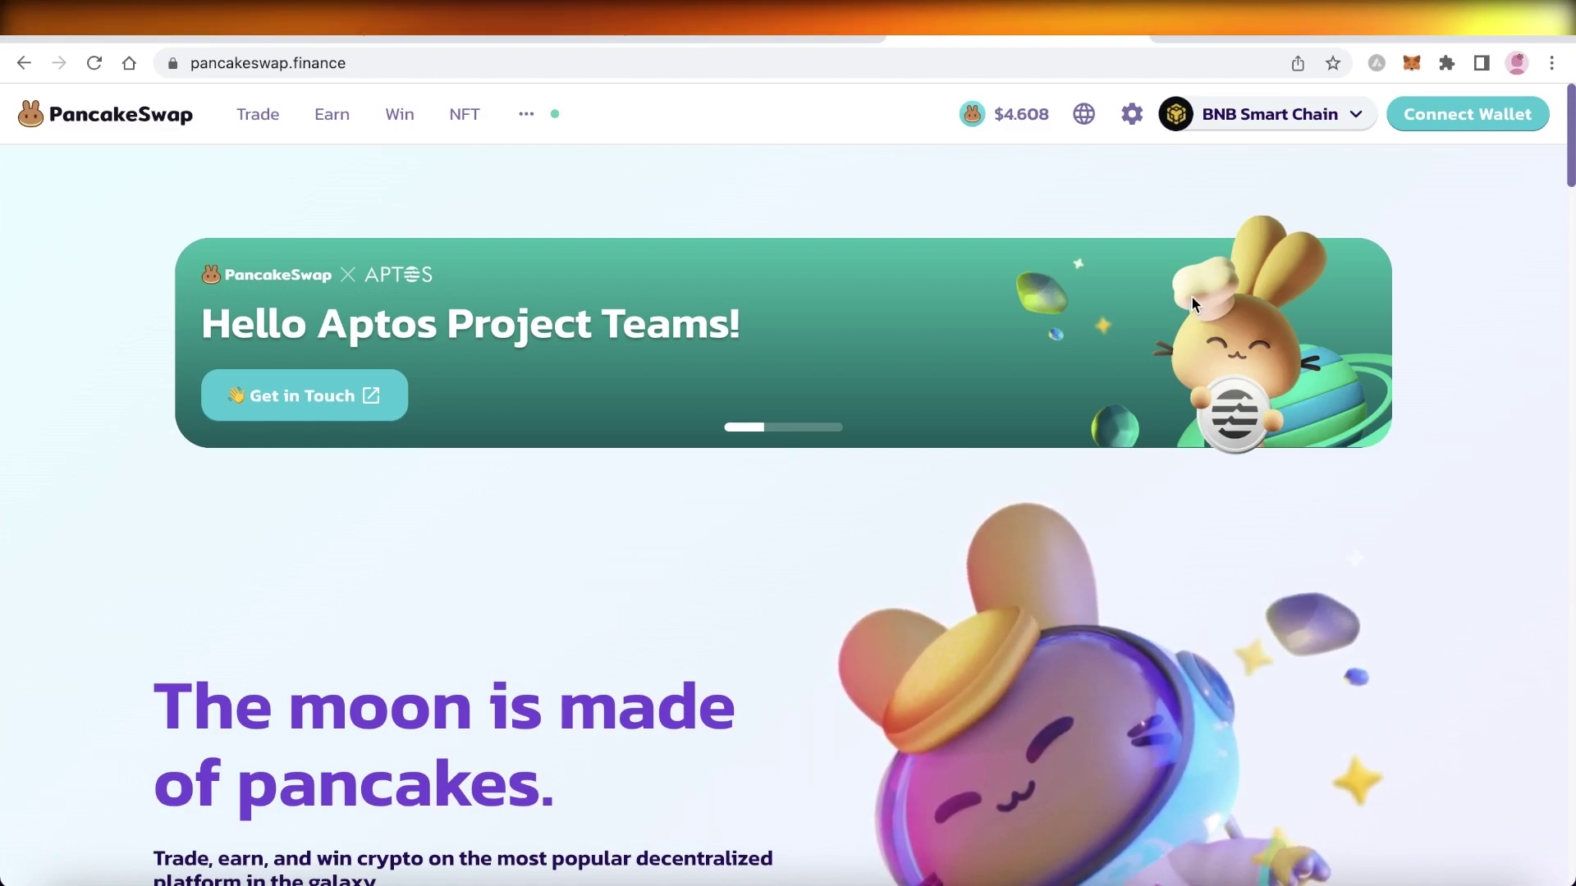
Scroll through the home page, then open the NFT Marketplace.
{"action": "scroll", "coordinate": [1192, 297], "scroll_direction": "down", "scroll_amount": 5}
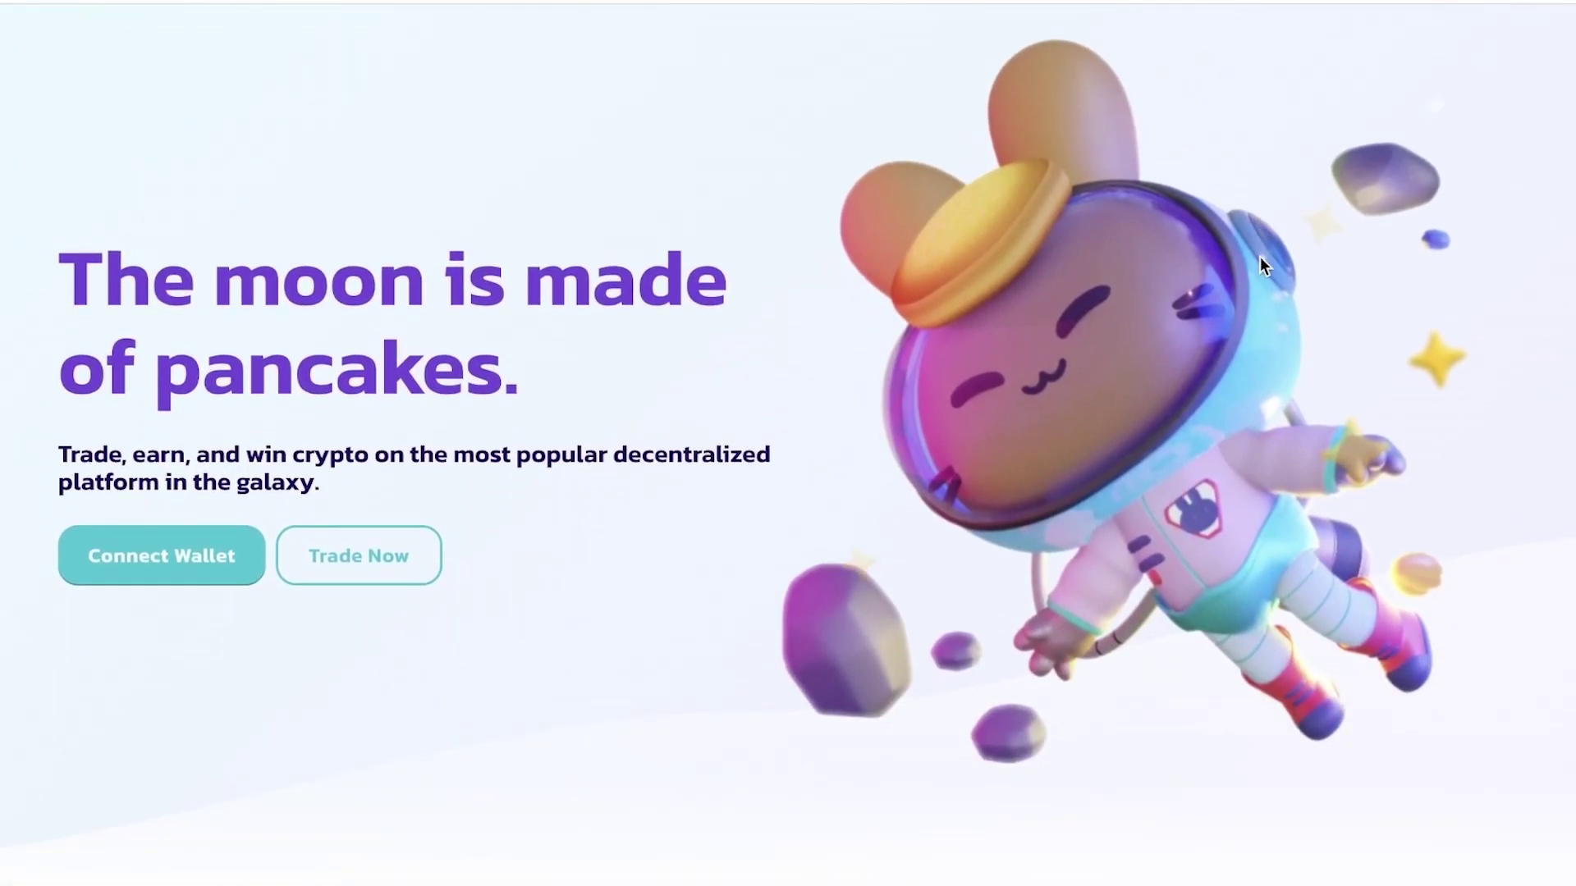
{"action": "scroll", "coordinate": [1249, 263], "scroll_direction": "down", "scroll_amount": 8}
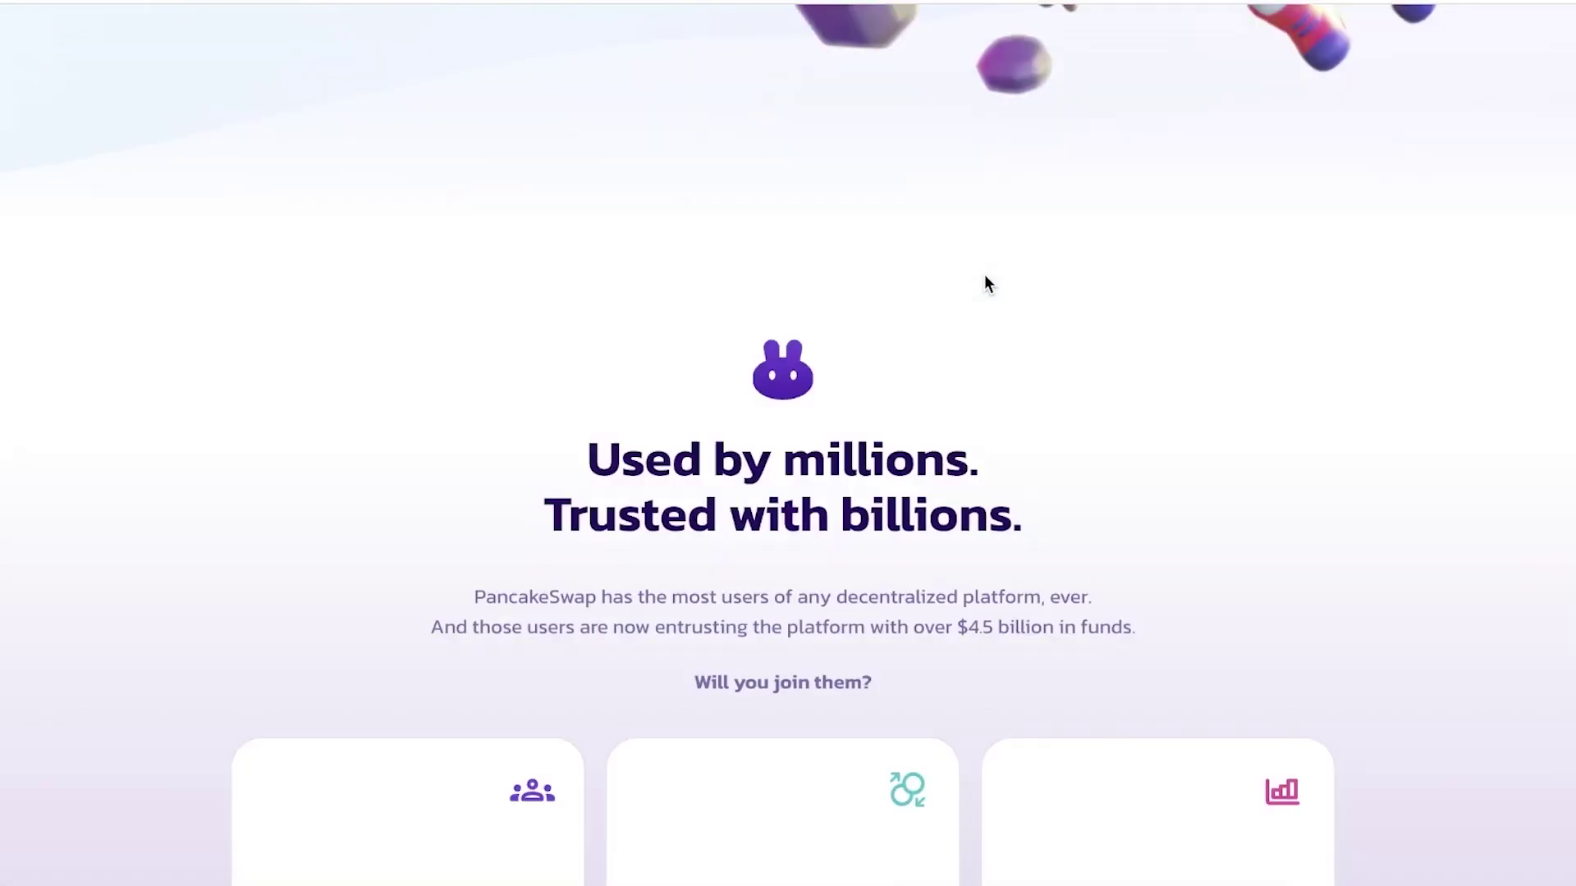
{"action": "scroll", "coordinate": [985, 283], "scroll_direction": "down", "scroll_amount": 15}
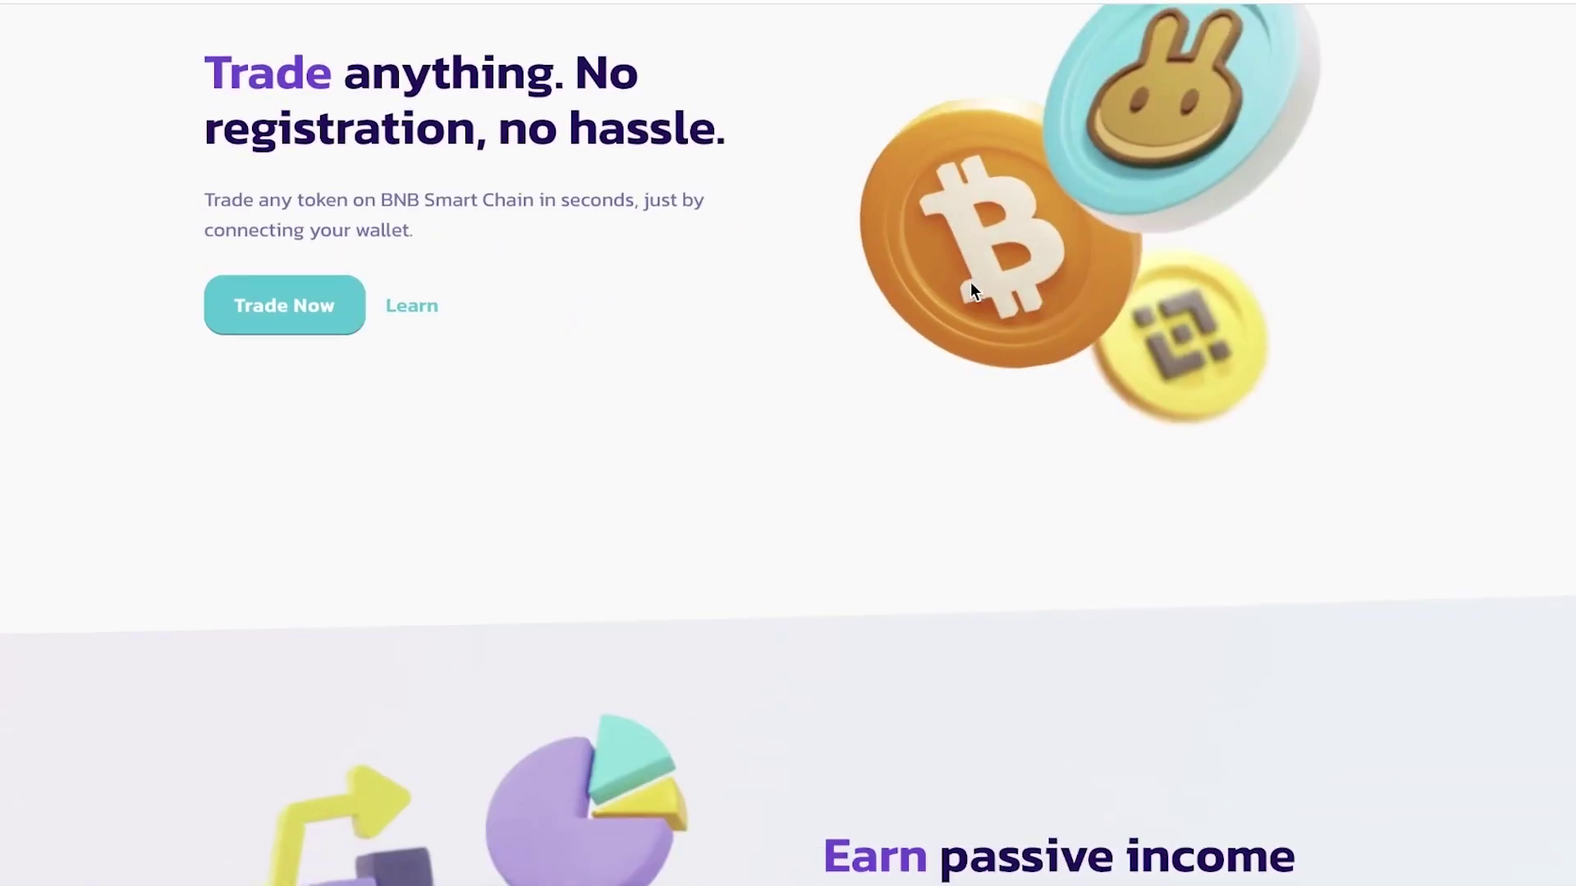
{"action": "scroll", "coordinate": [970, 283], "scroll_direction": "down", "scroll_amount": 7}
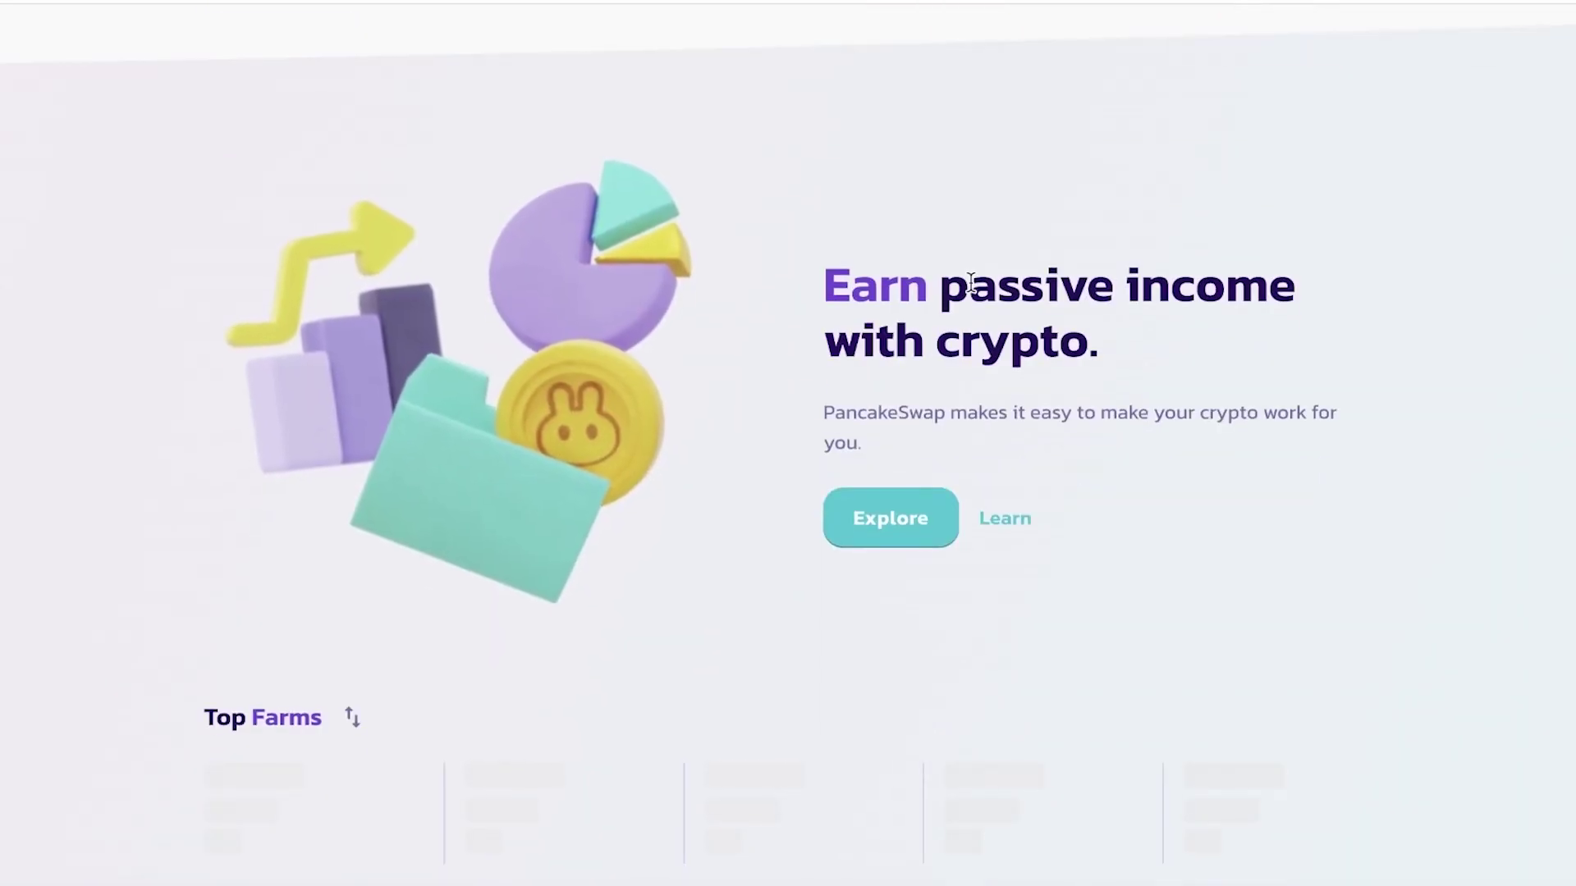
{"action": "scroll", "coordinate": [935, 247], "scroll_direction": "down", "scroll_amount": 2}
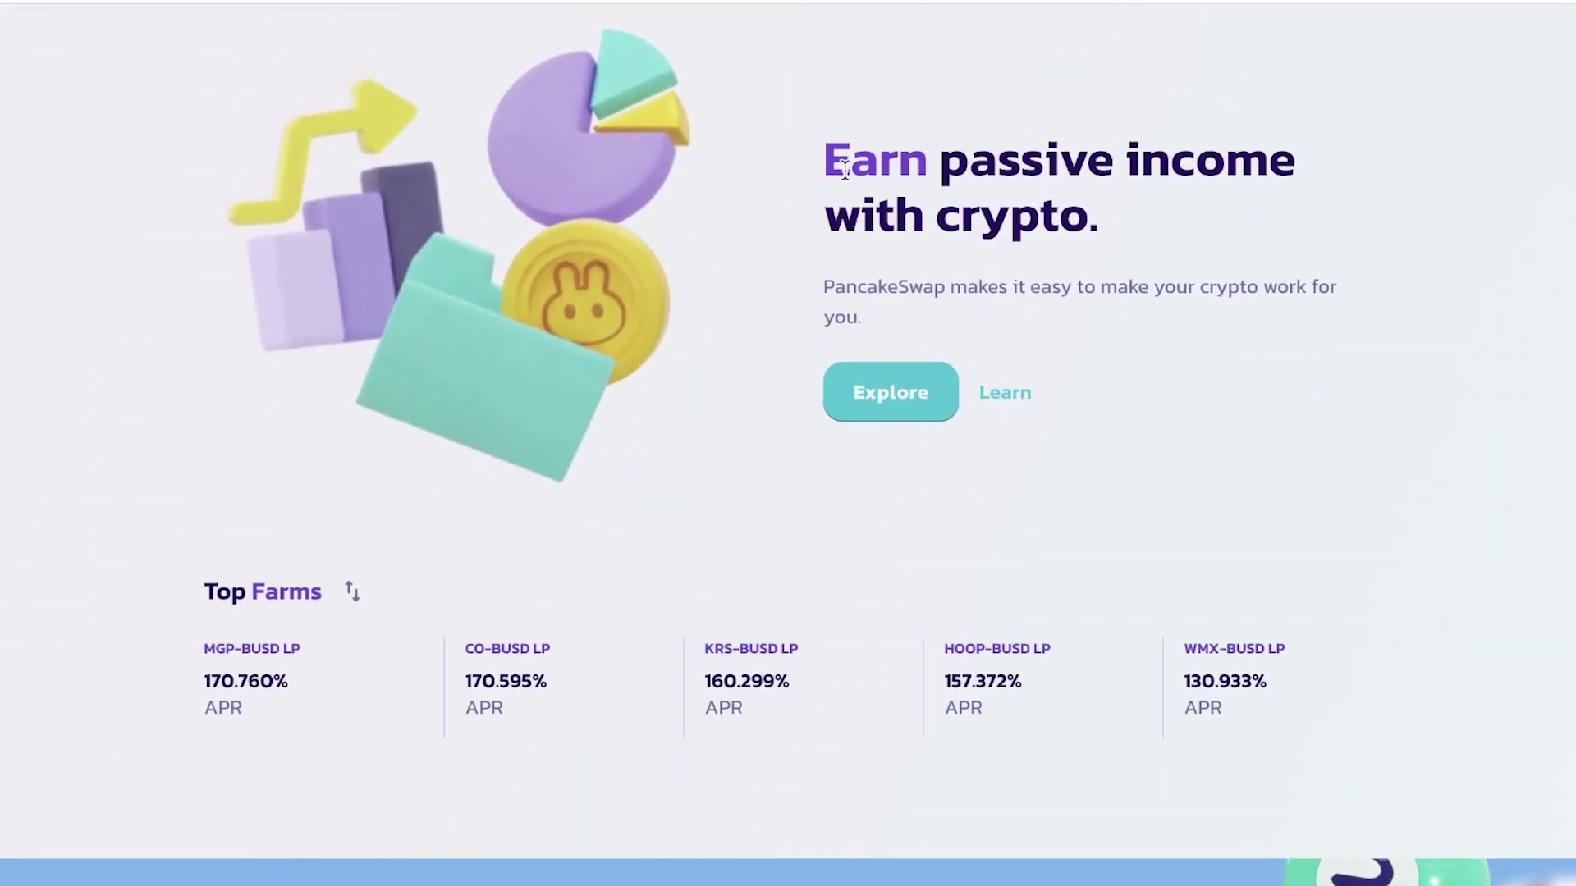
{"action": "scroll", "coordinate": [824, 229], "scroll_direction": "down", "scroll_amount": 5}
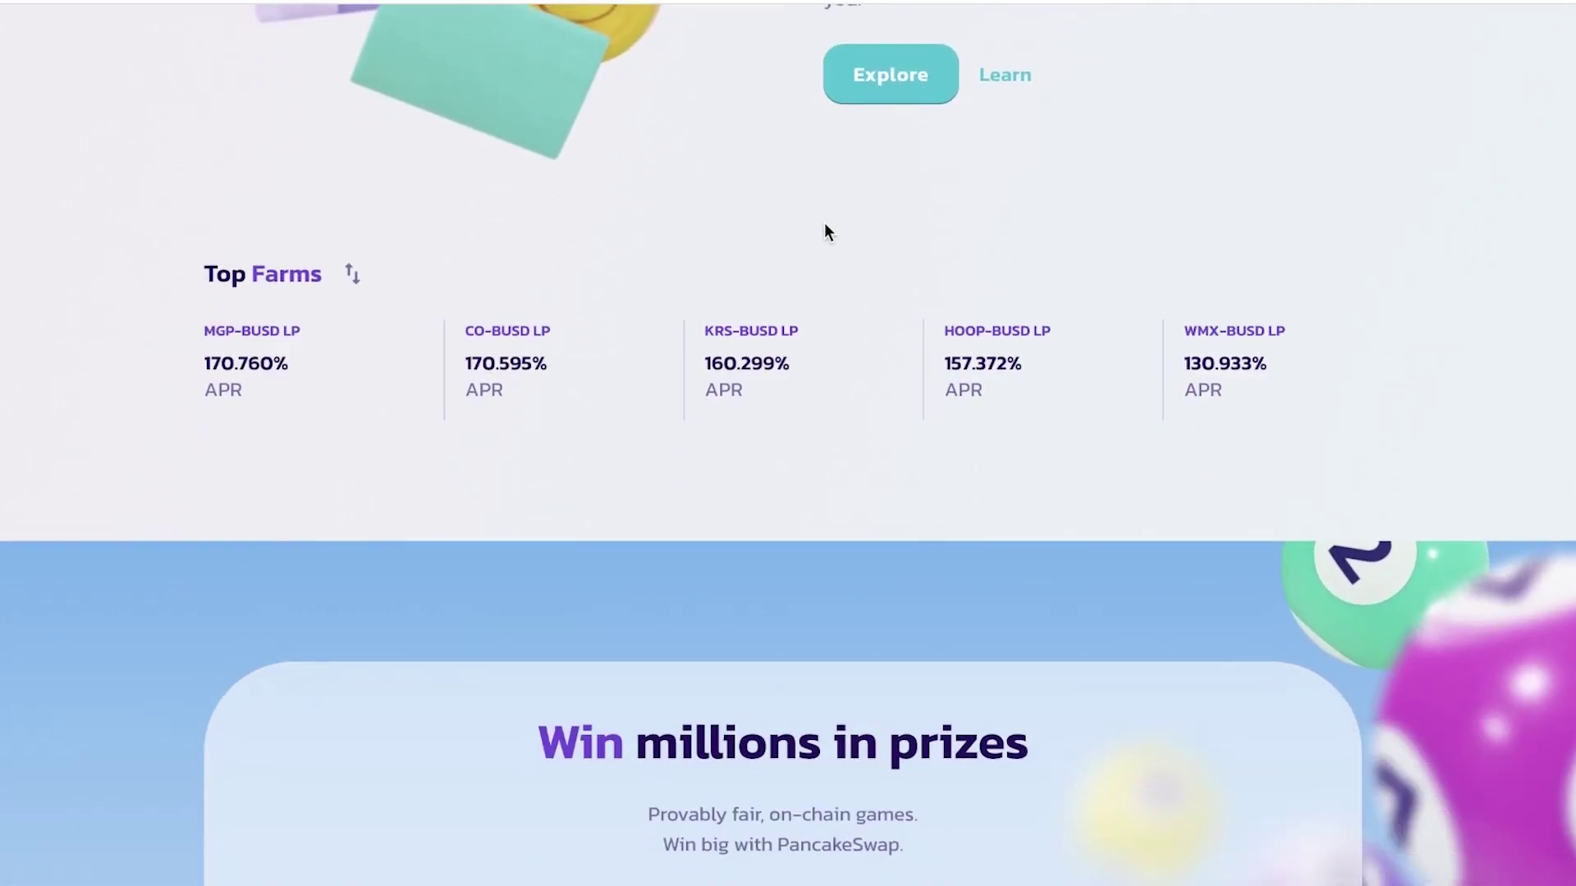
{"action": "scroll", "coordinate": [1213, 238], "scroll_direction": "up", "scroll_amount": 20}
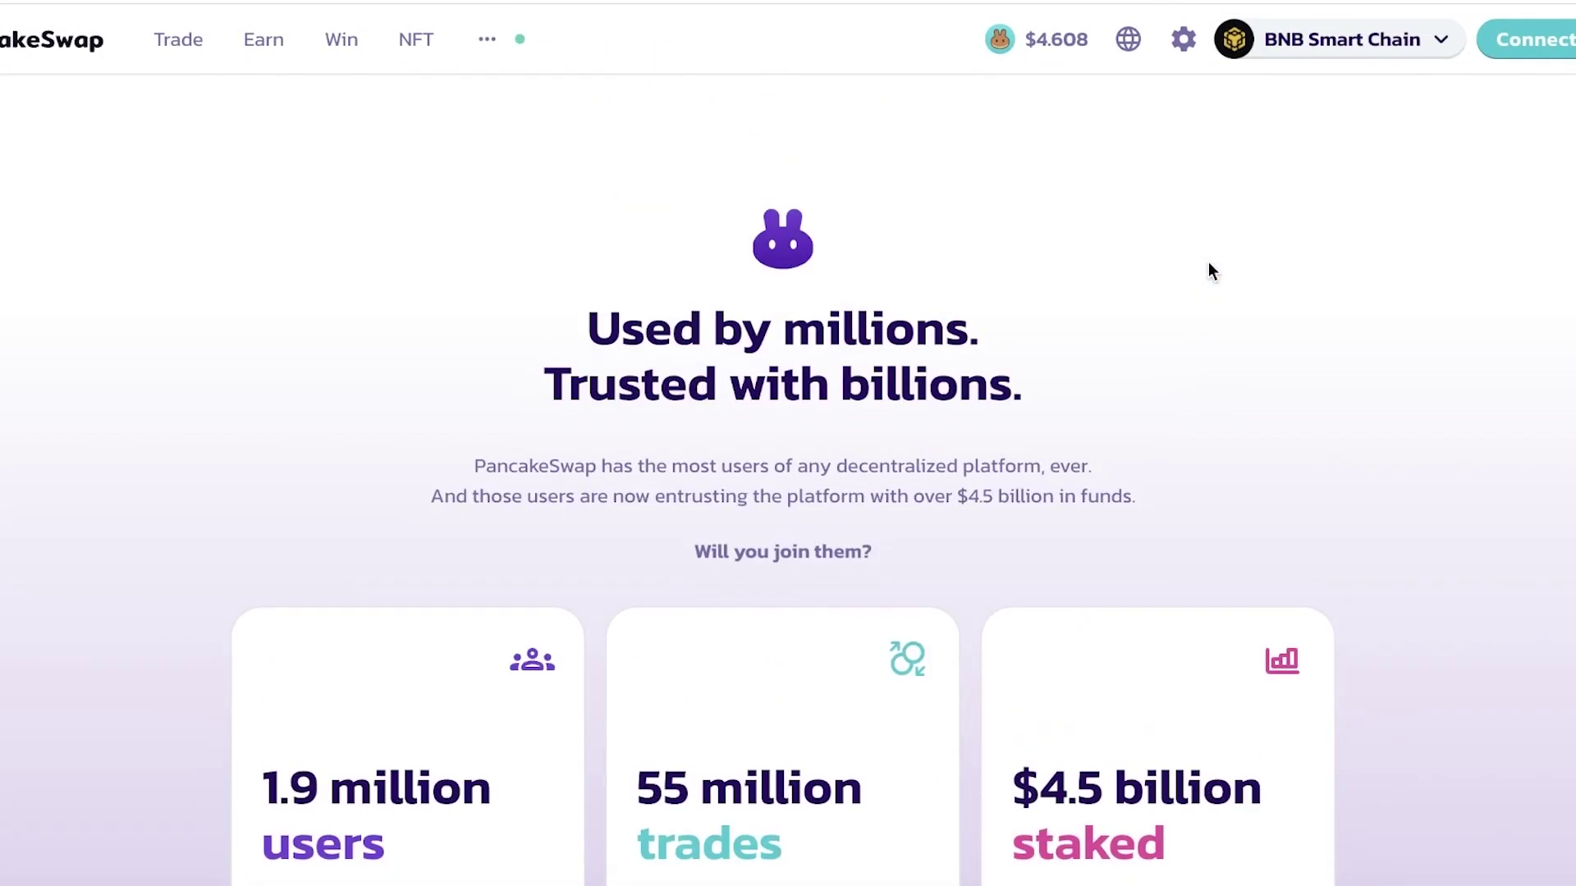
{"action": "scroll", "coordinate": [1191, 287], "scroll_direction": "up", "scroll_amount": 15}
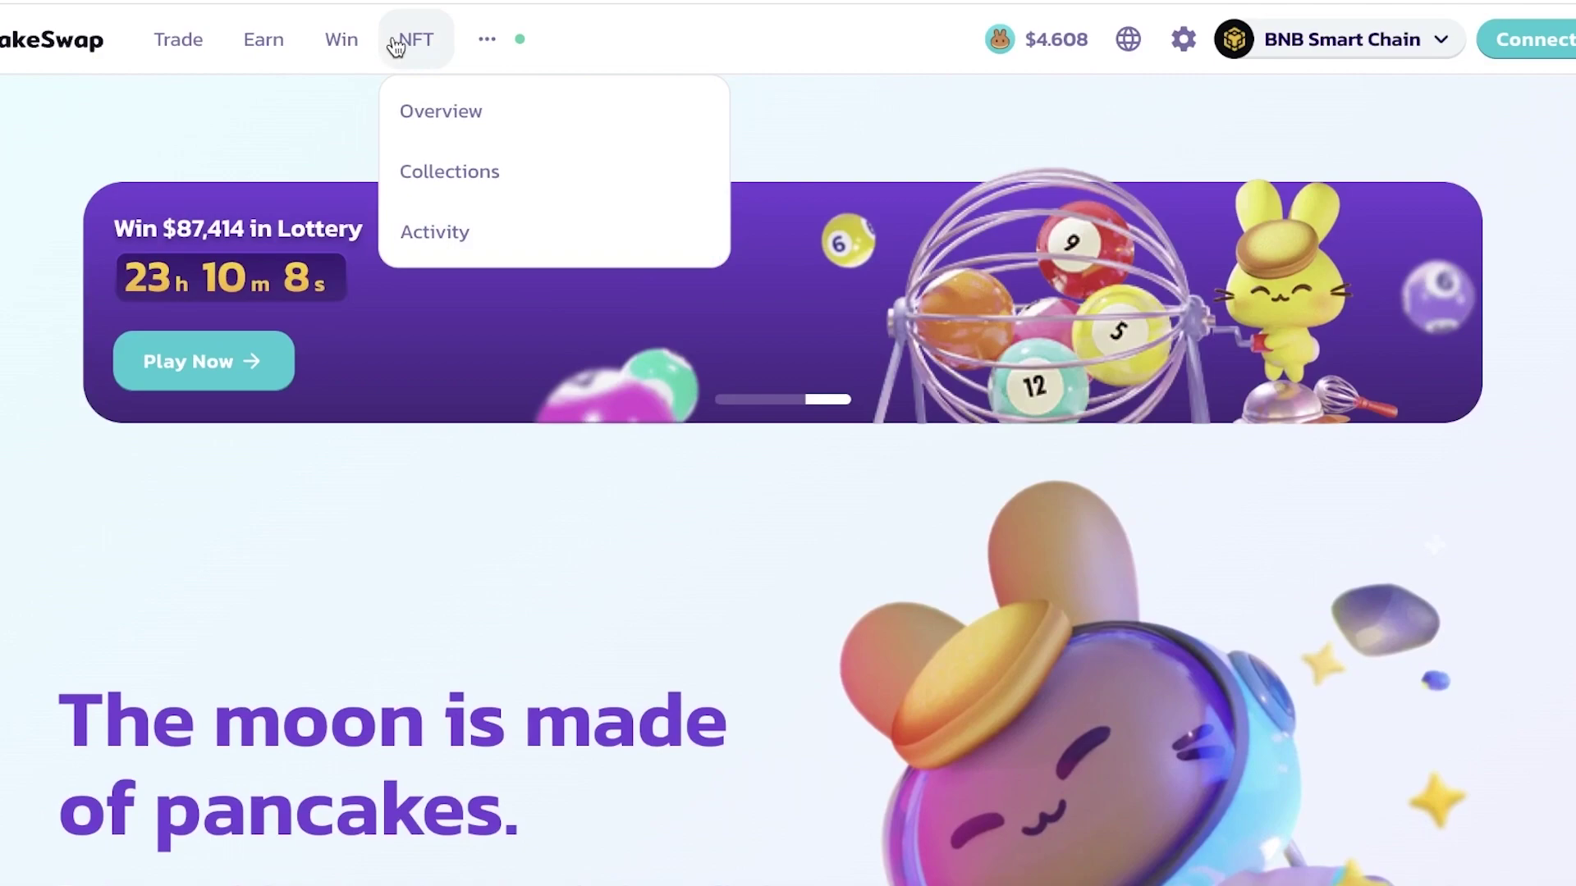
{"action": "left_click", "coordinate": [394, 46]}
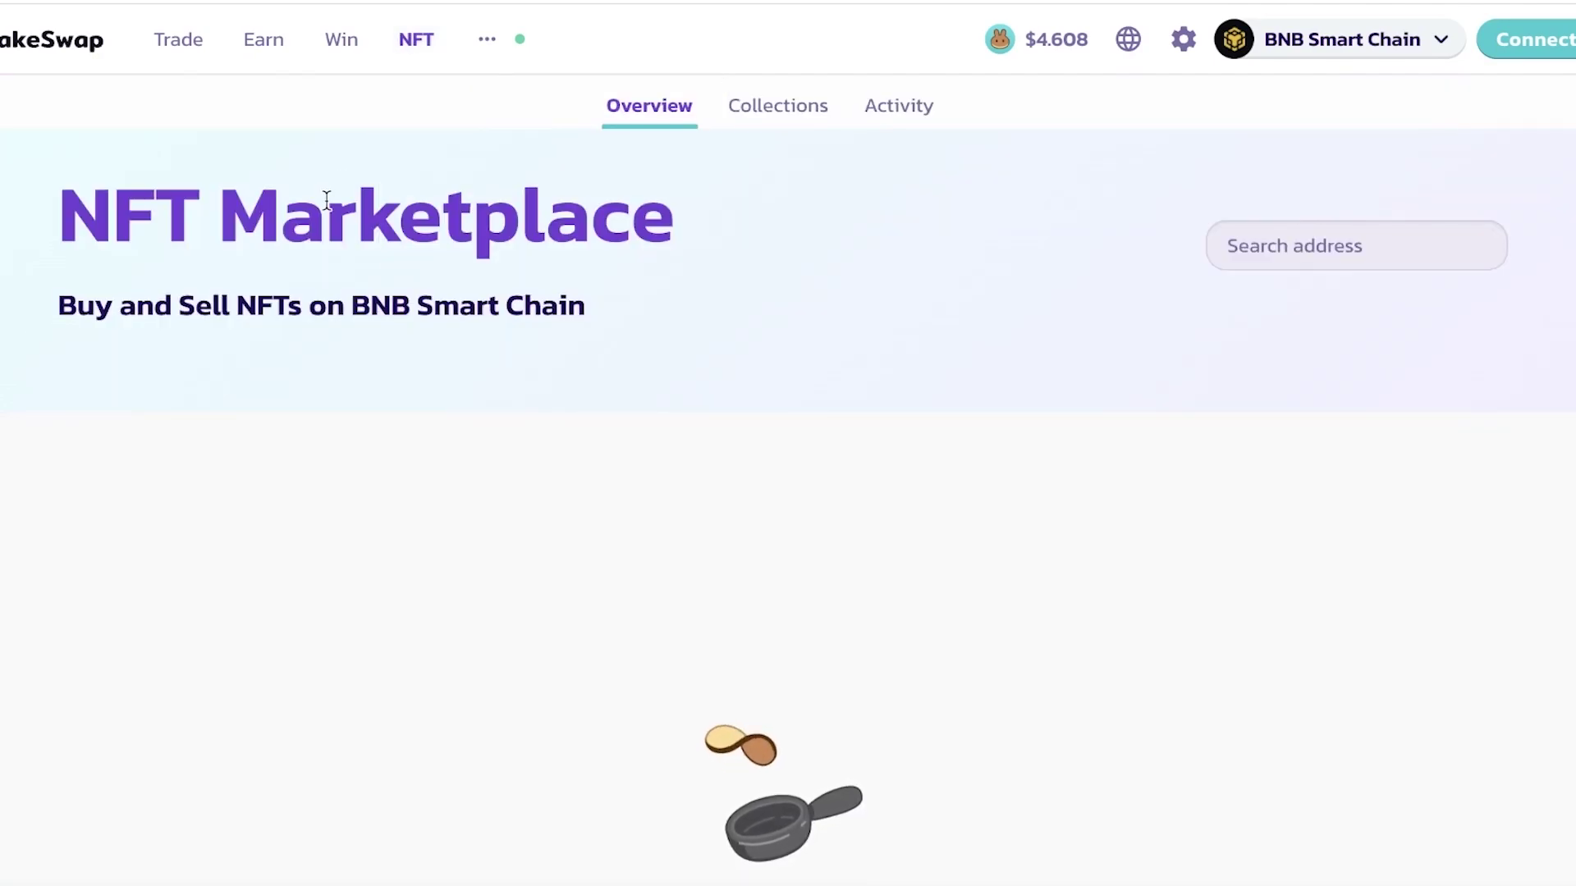
Check the Collections and Activity tabs, then return to the Overview listing.
{"action": "scroll", "coordinate": [297, 244], "scroll_direction": "down", "scroll_amount": 1}
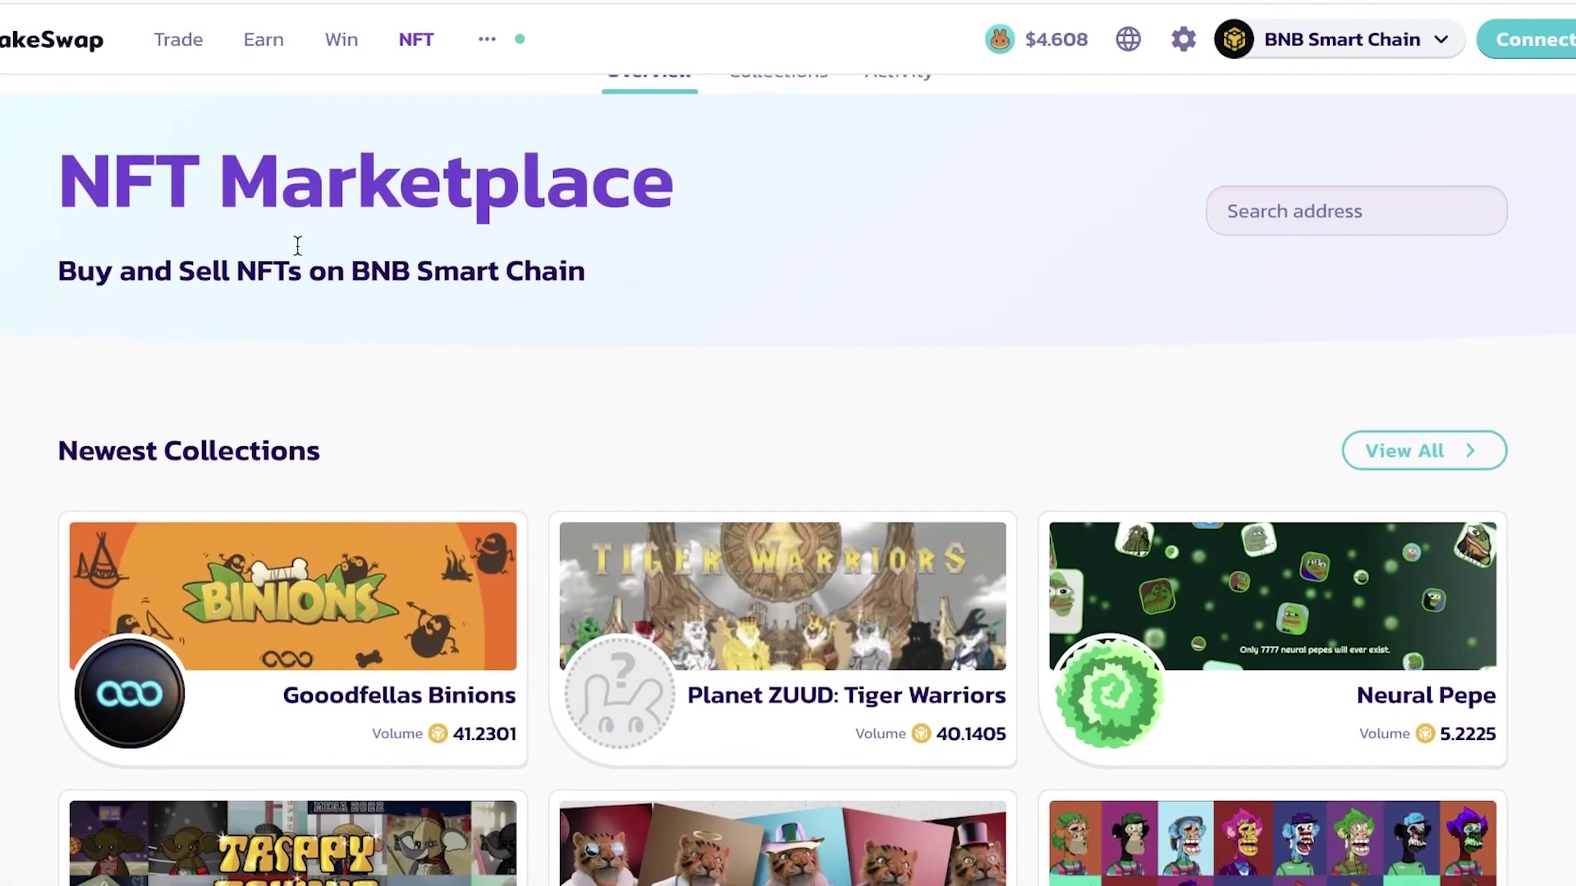
{"action": "scroll", "coordinate": [1093, 255], "scroll_direction": "up", "scroll_amount": 1}
{"action": "scroll", "coordinate": [943, 288], "scroll_direction": "down", "scroll_amount": 5}
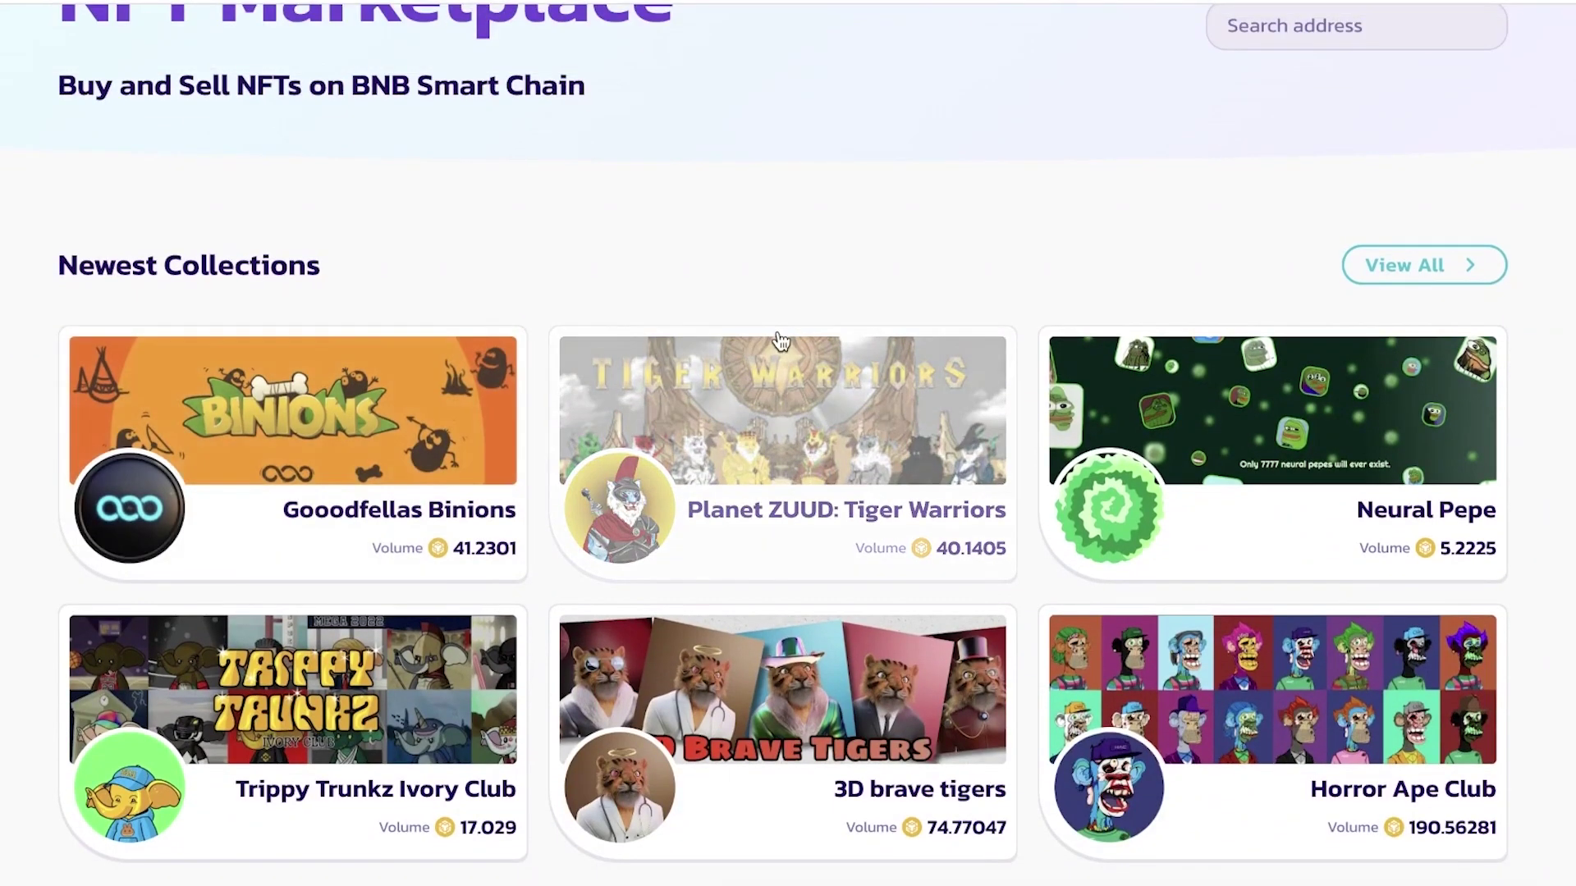
{"action": "scroll", "coordinate": [779, 340], "scroll_direction": "up", "scroll_amount": 5}
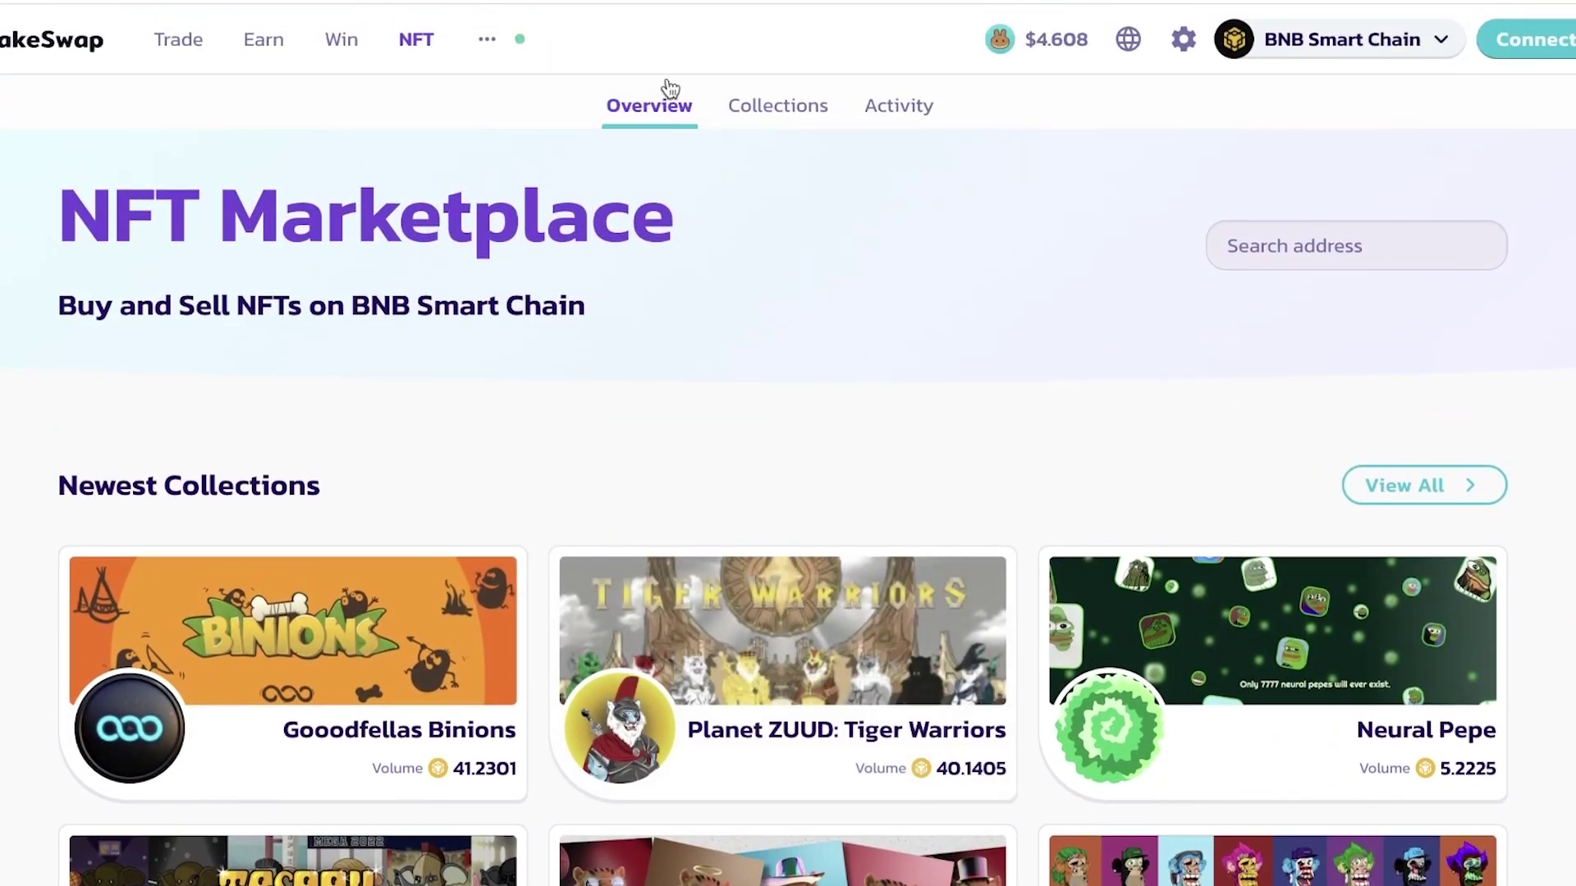
{"action": "mouse_move", "coordinate": [484, 39]}
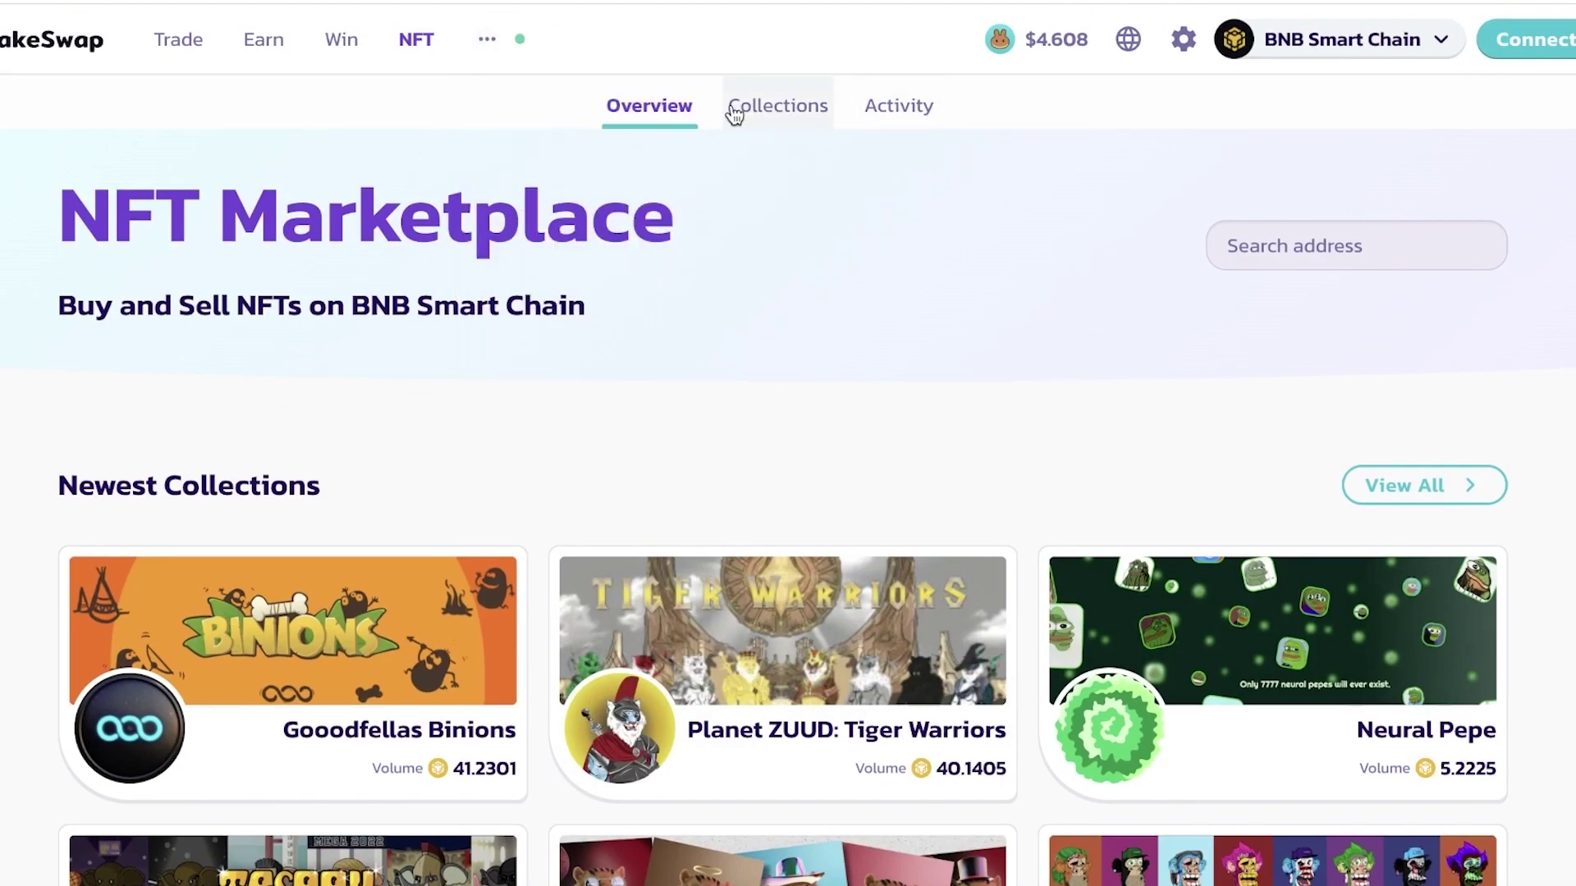
{"action": "left_click", "coordinate": [738, 109]}
{"action": "left_click", "coordinate": [881, 112]}
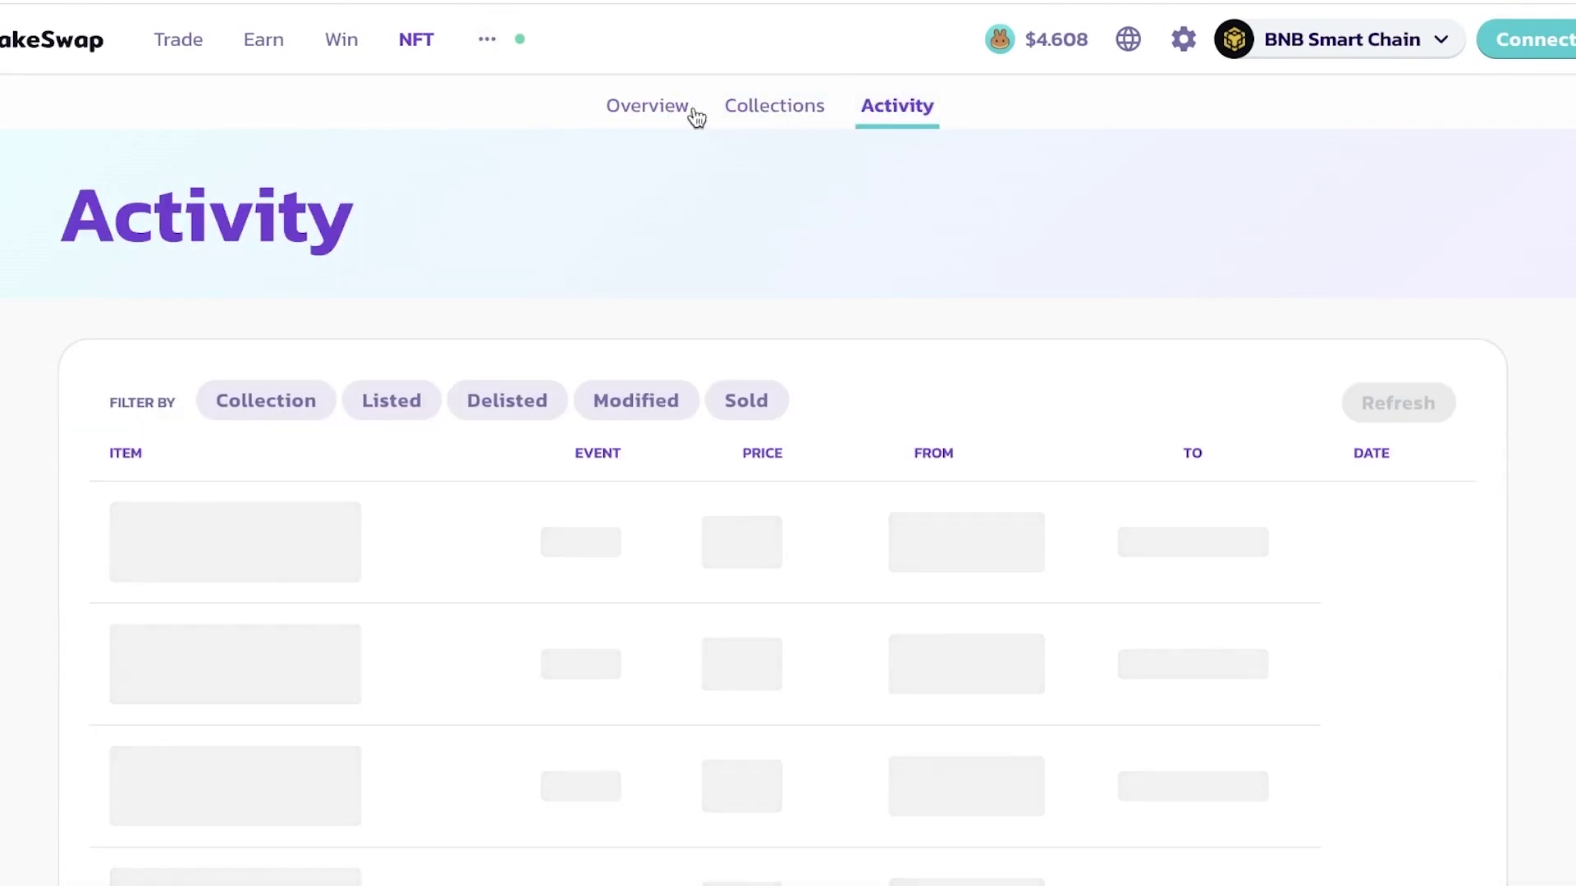
{"action": "left_click", "coordinate": [666, 118]}
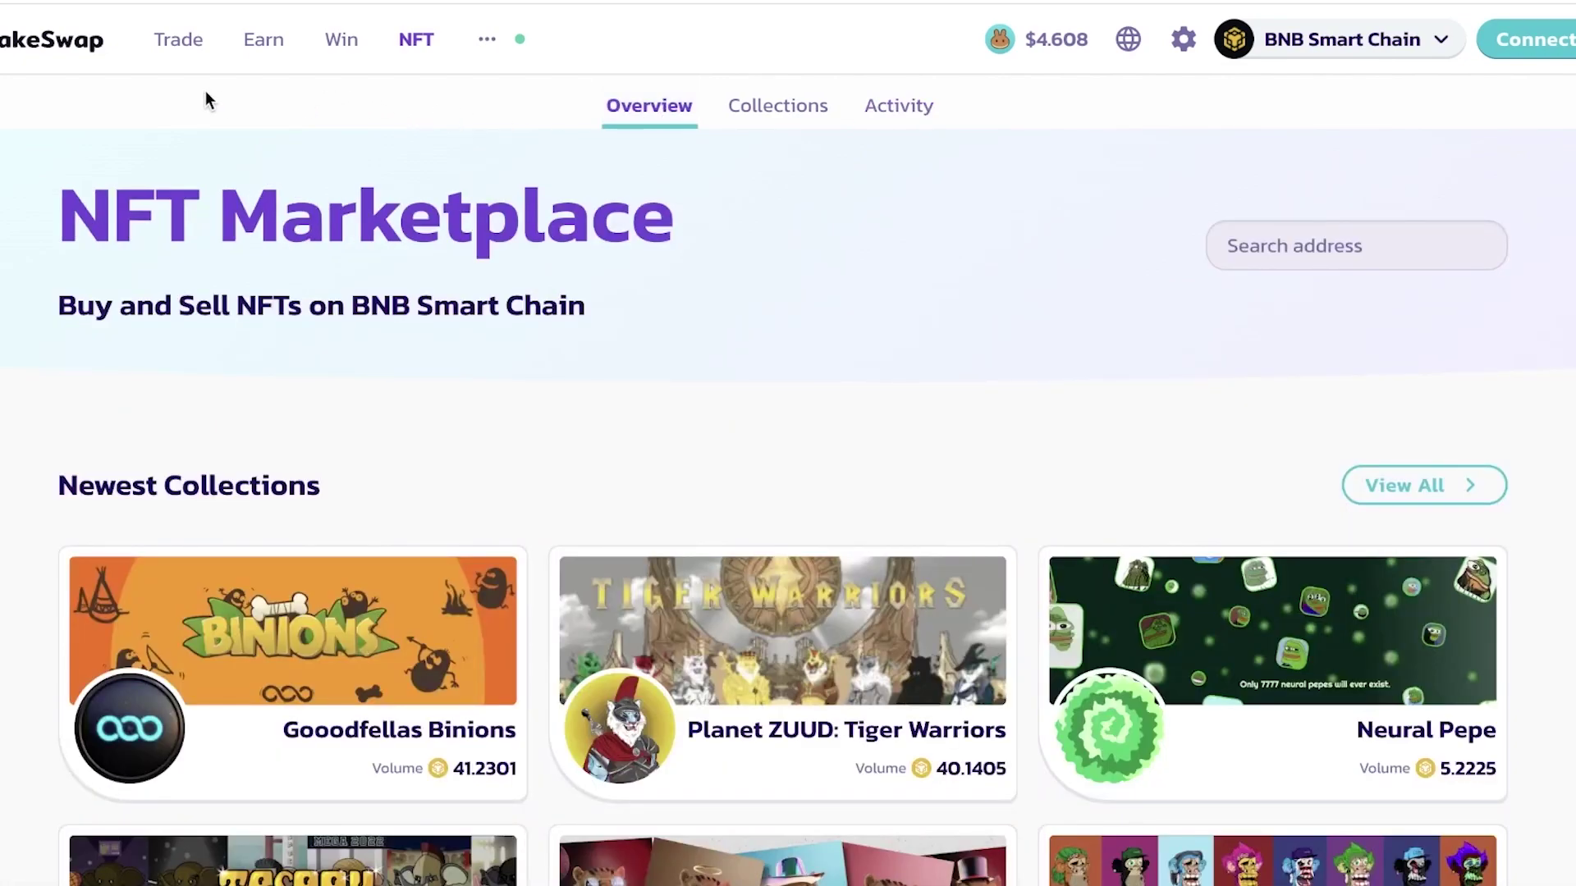
Return to the home page via the PancakeSwap logo and scroll through its introduction.
{"action": "left_click", "coordinate": [30, 56]}
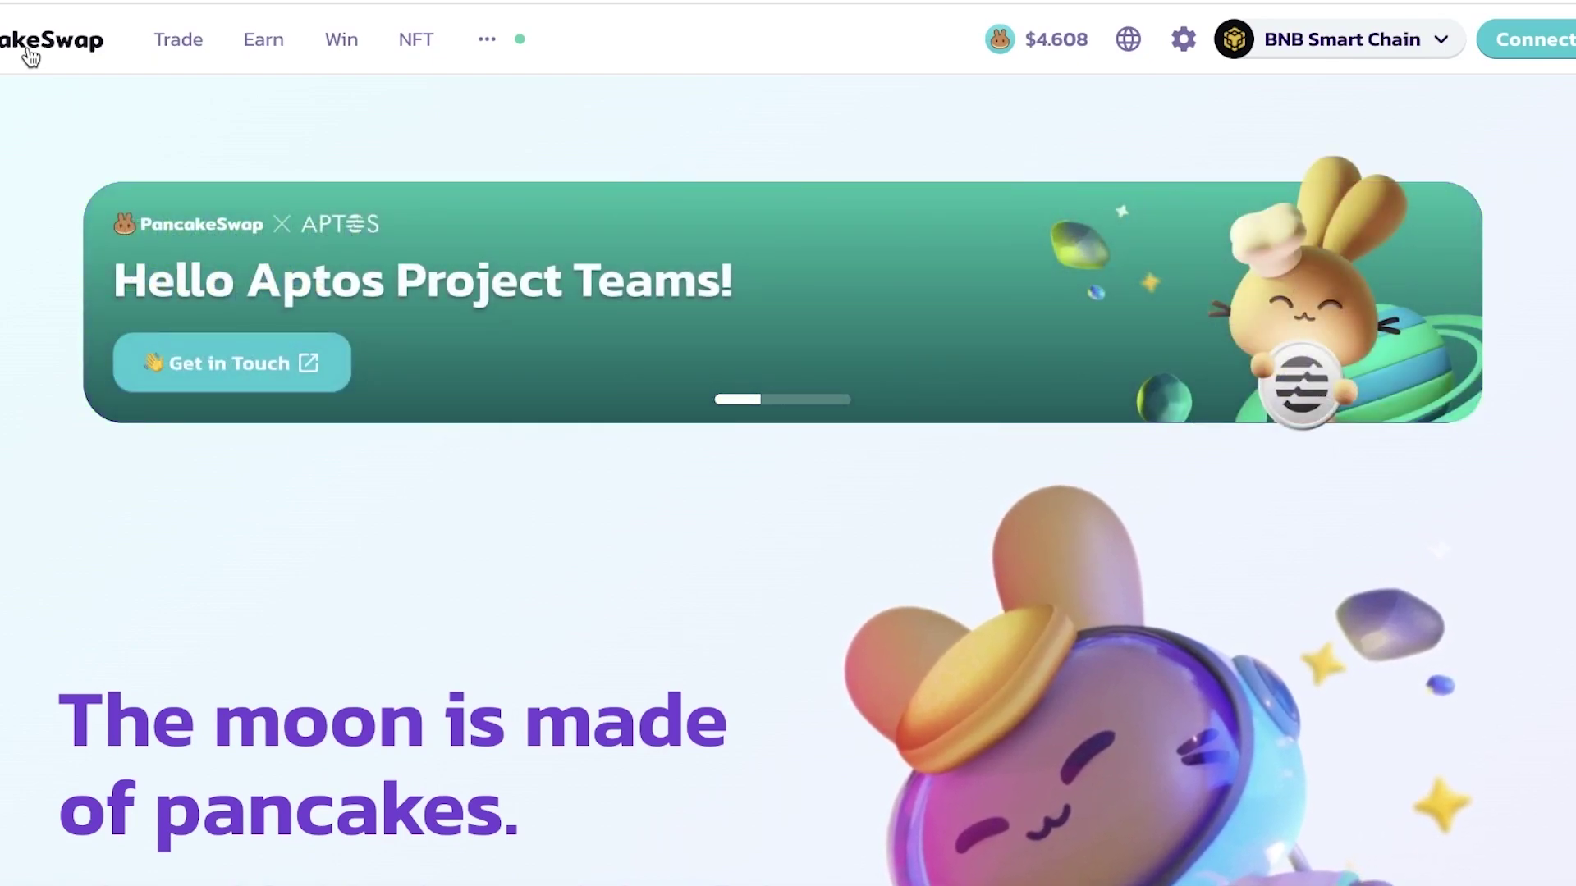
{"action": "scroll", "coordinate": [1075, 255], "scroll_direction": "down", "scroll_amount": 1}
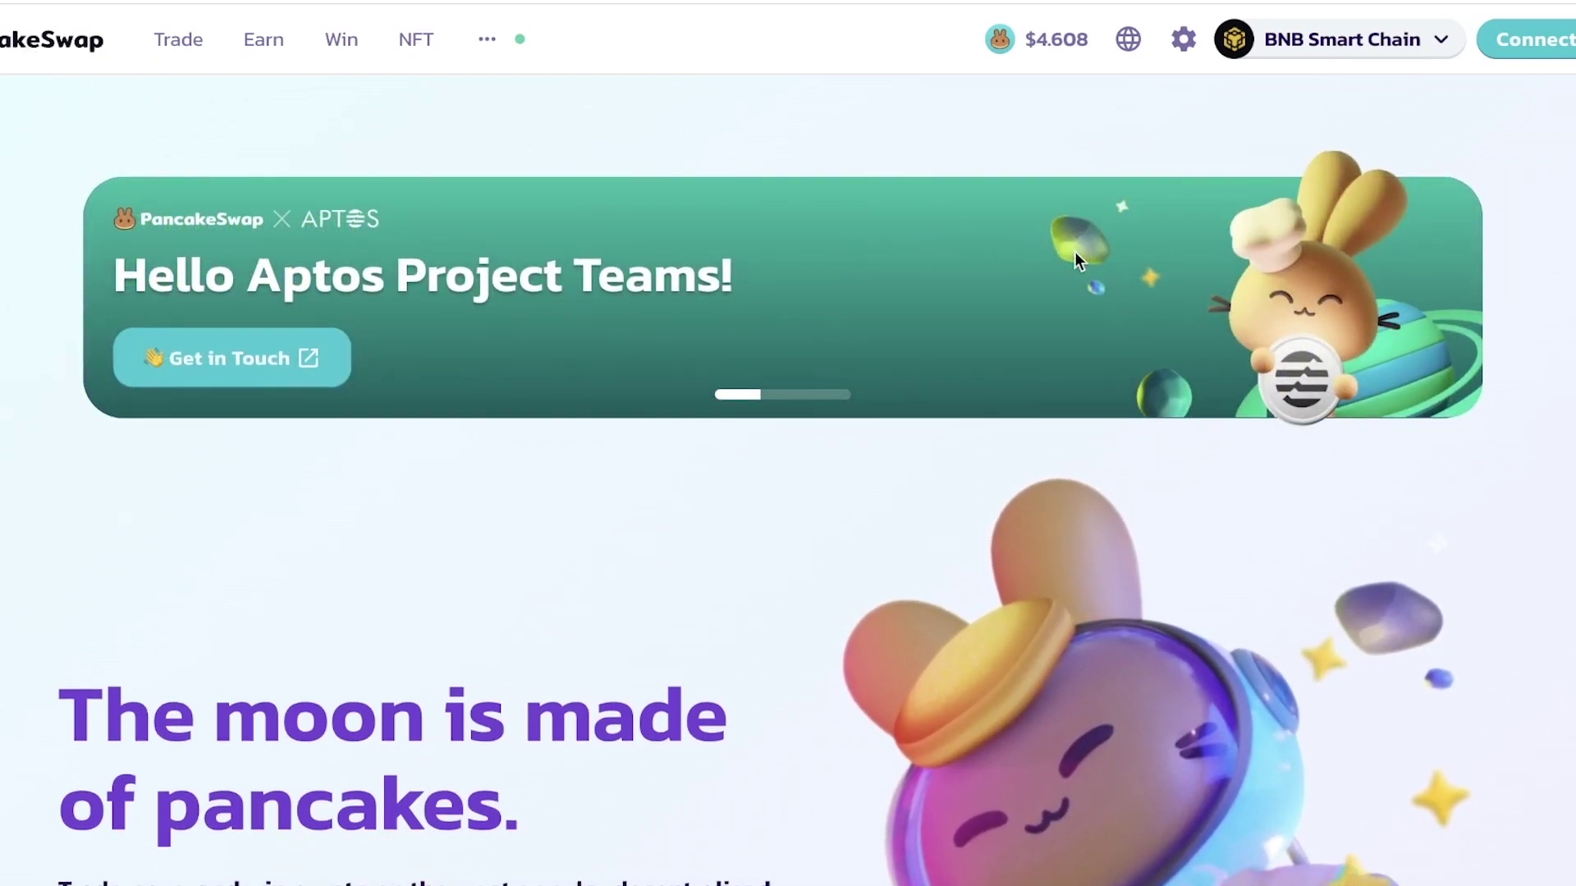
{"action": "scroll", "coordinate": [862, 144], "scroll_direction": "down", "scroll_amount": 8}
{"action": "scroll", "coordinate": [846, 155], "scroll_direction": "up", "scroll_amount": 5}
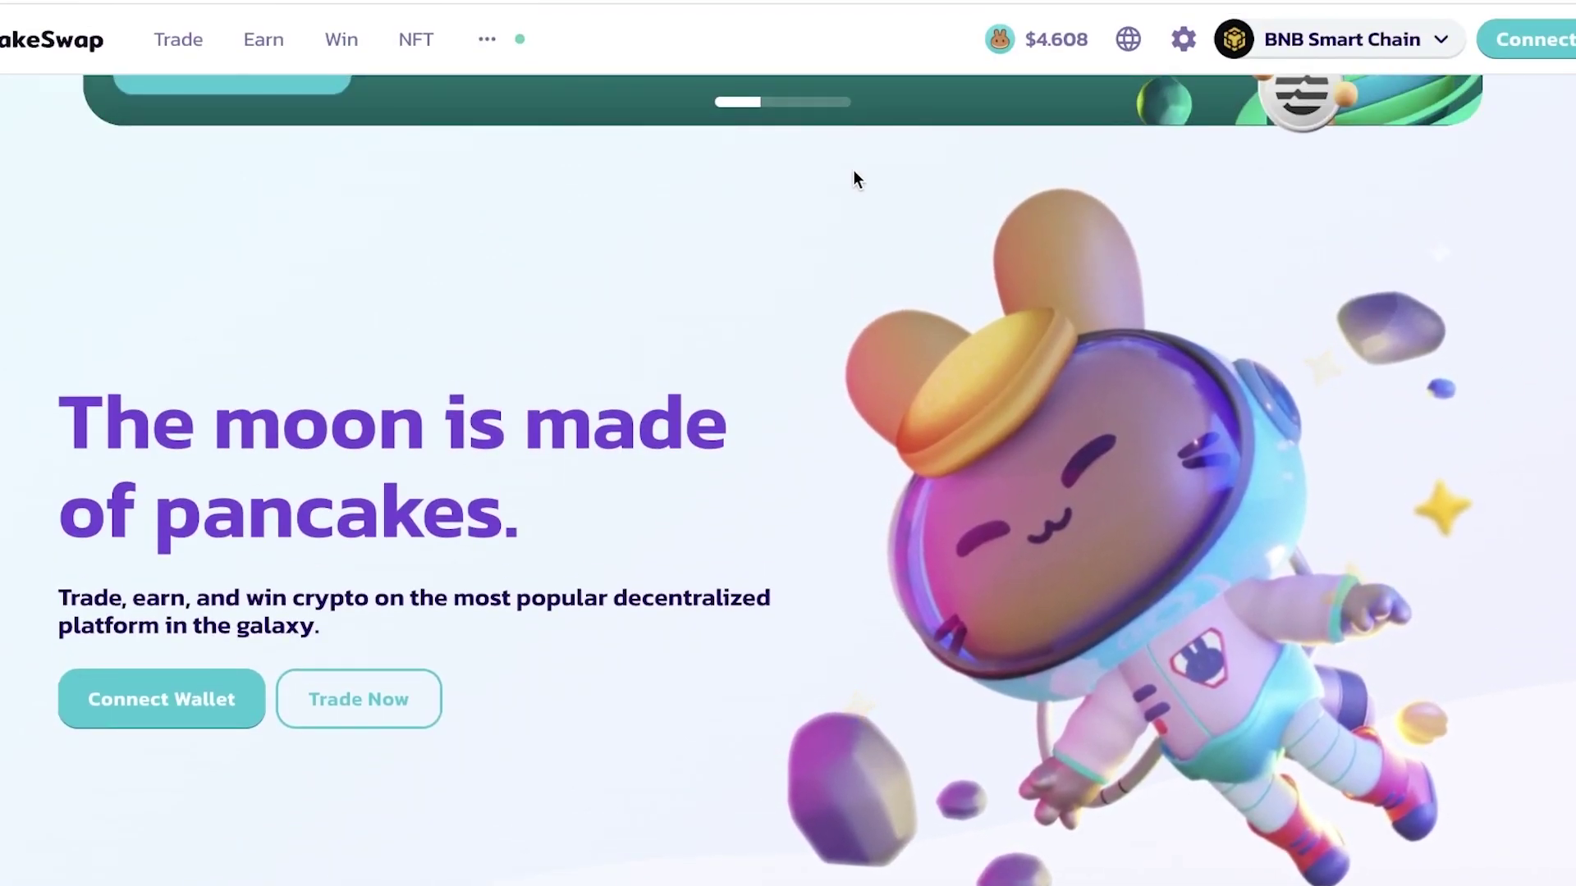
{"action": "scroll", "coordinate": [853, 170], "scroll_direction": "up", "scroll_amount": 1}
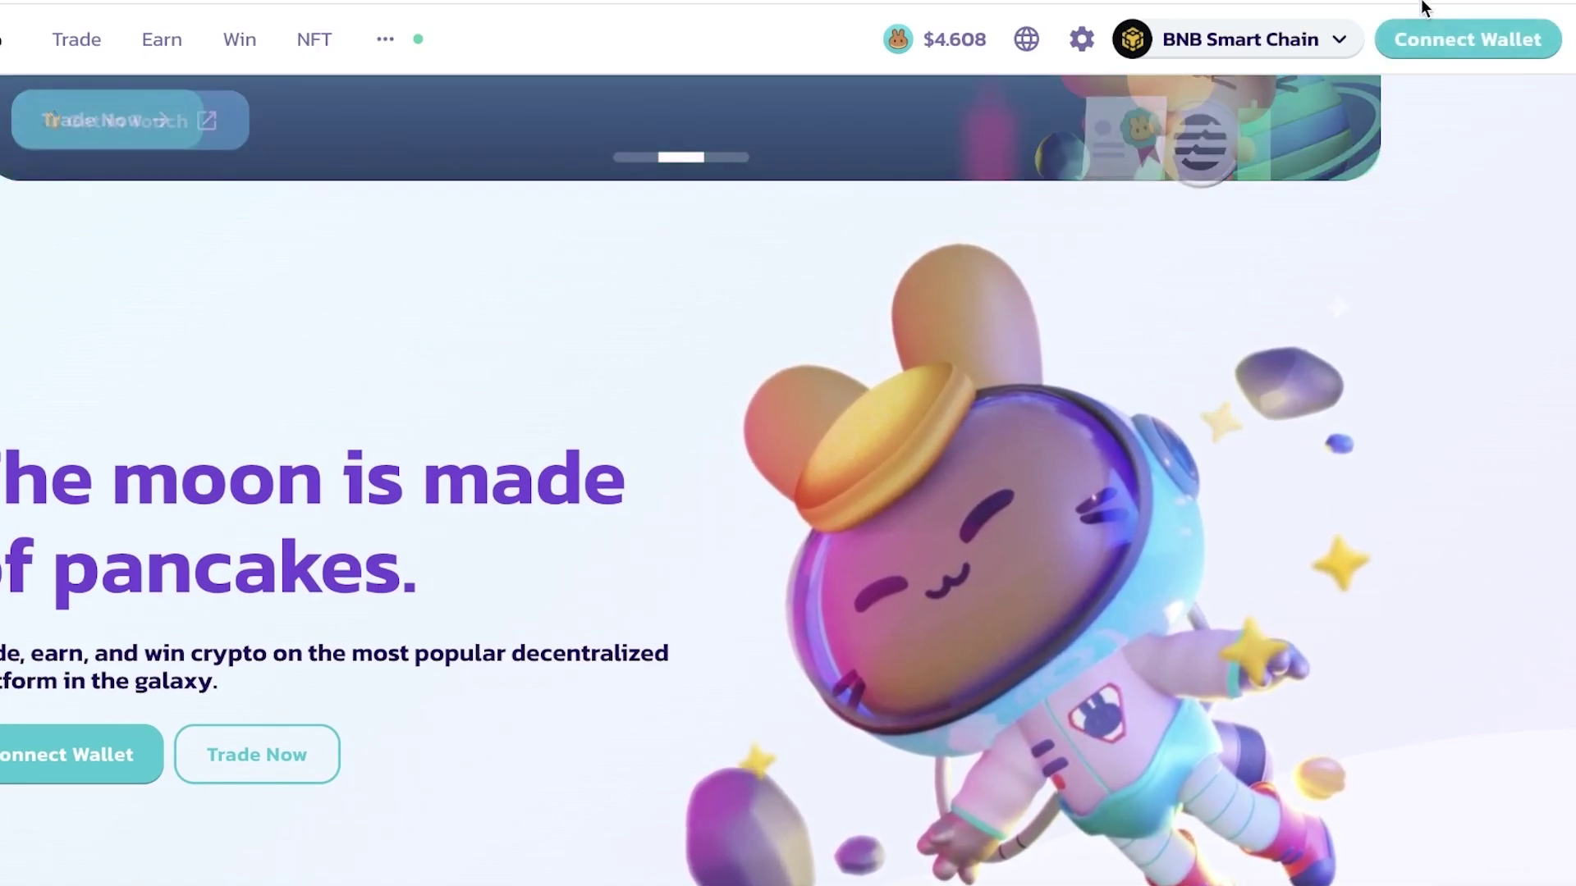
Check the MetaMask wallet, pin Phantom to the toolbar, and connect PancakeSwap with MetaMask.
{"action": "left_click", "coordinate": [1339, 39]}
{"action": "left_click", "coordinate": [1402, 18]}
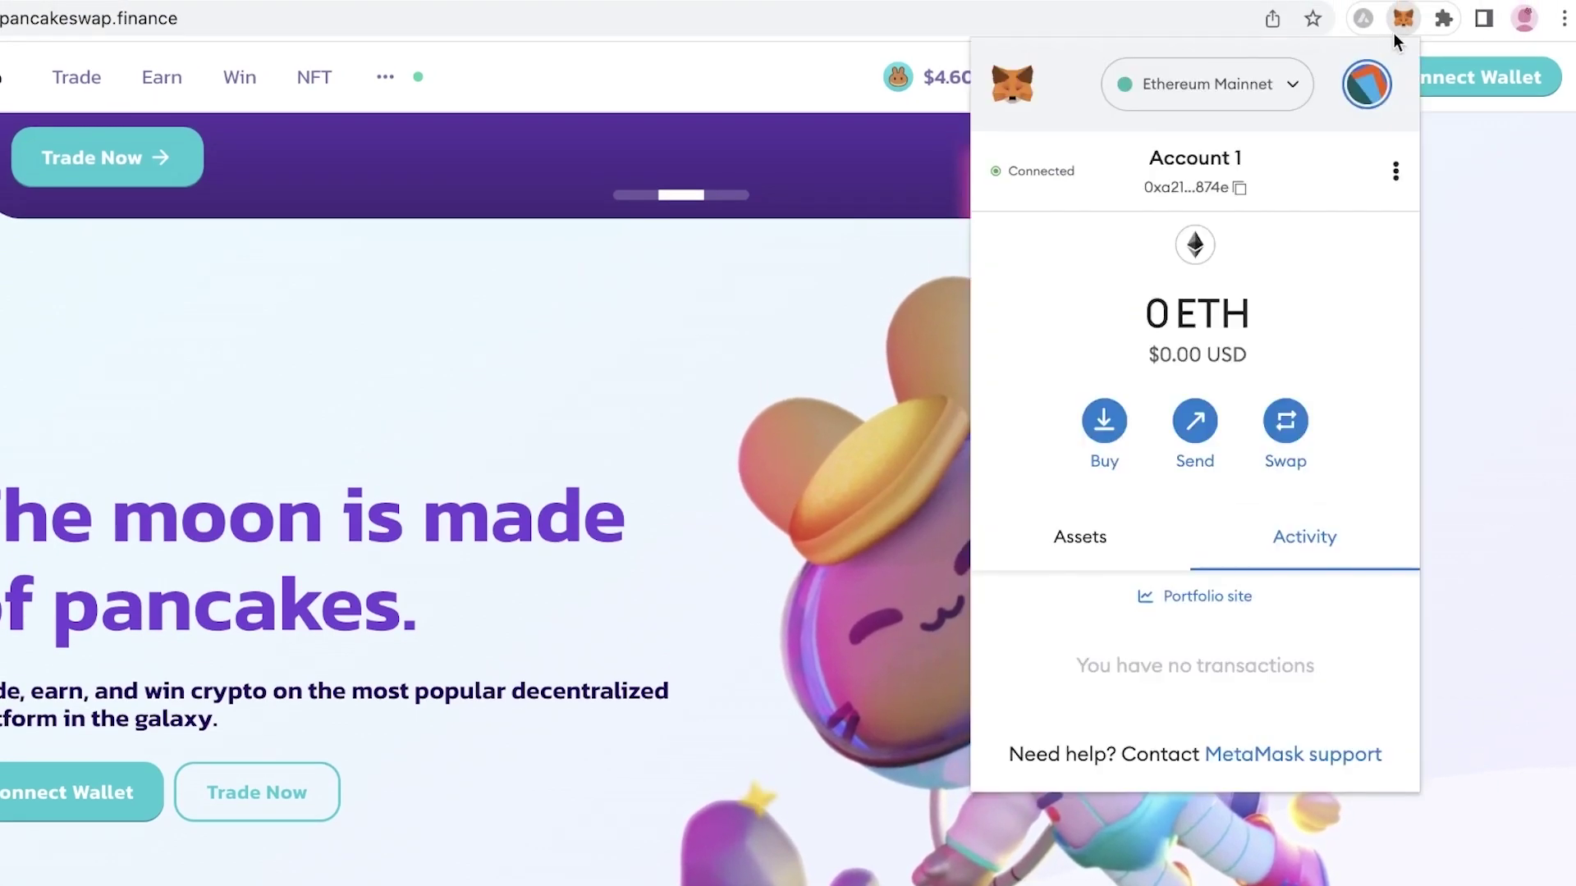
{"action": "left_click", "coordinate": [1440, 20]}
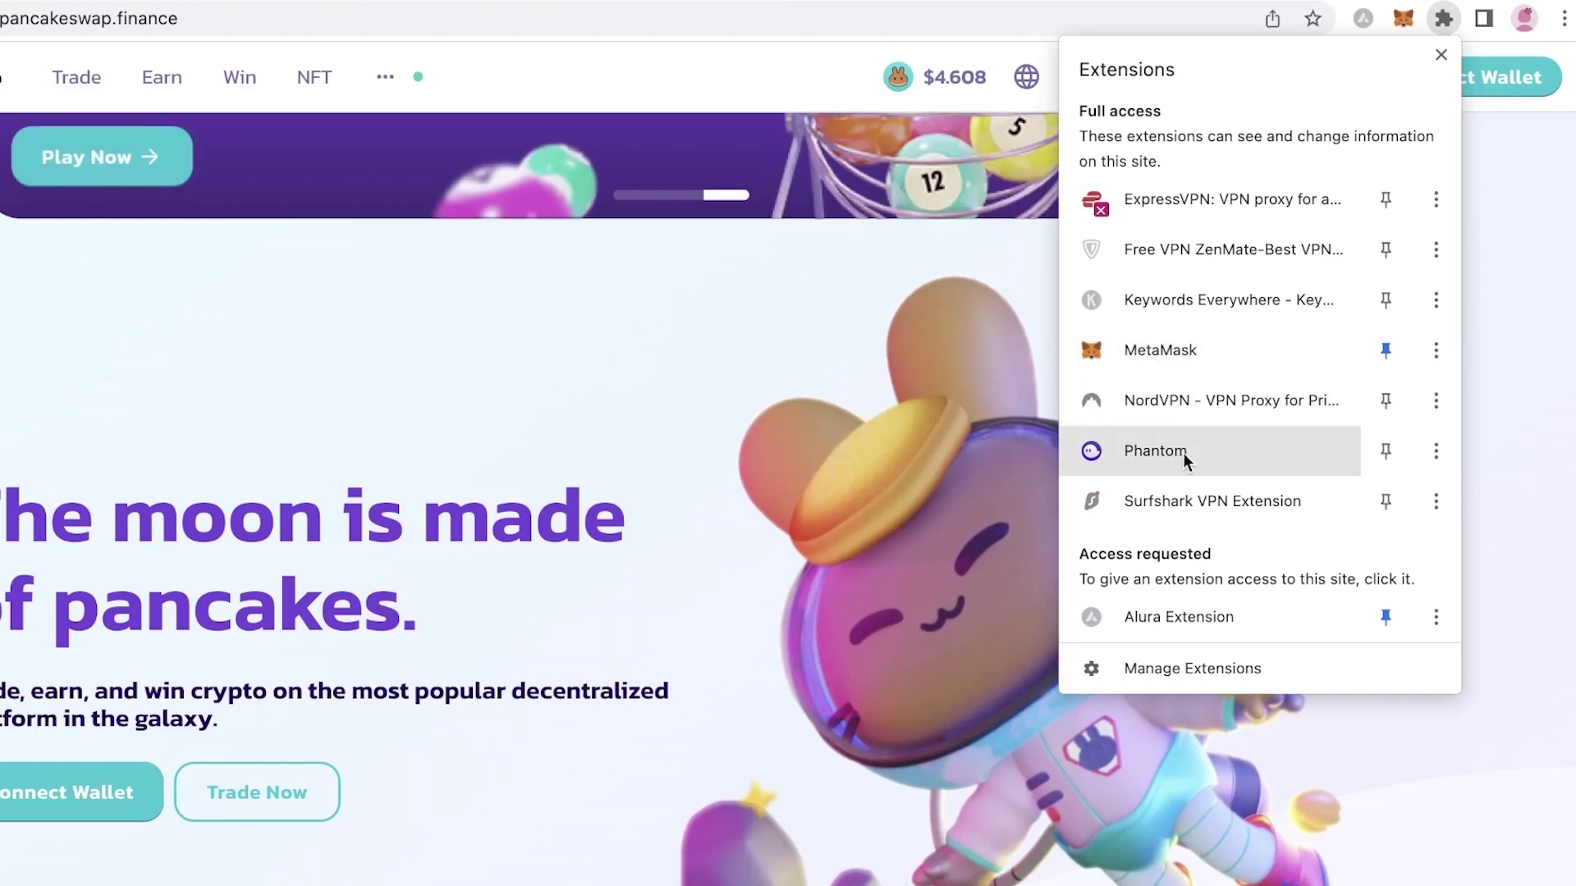
{"action": "left_click", "coordinate": [1385, 450]}
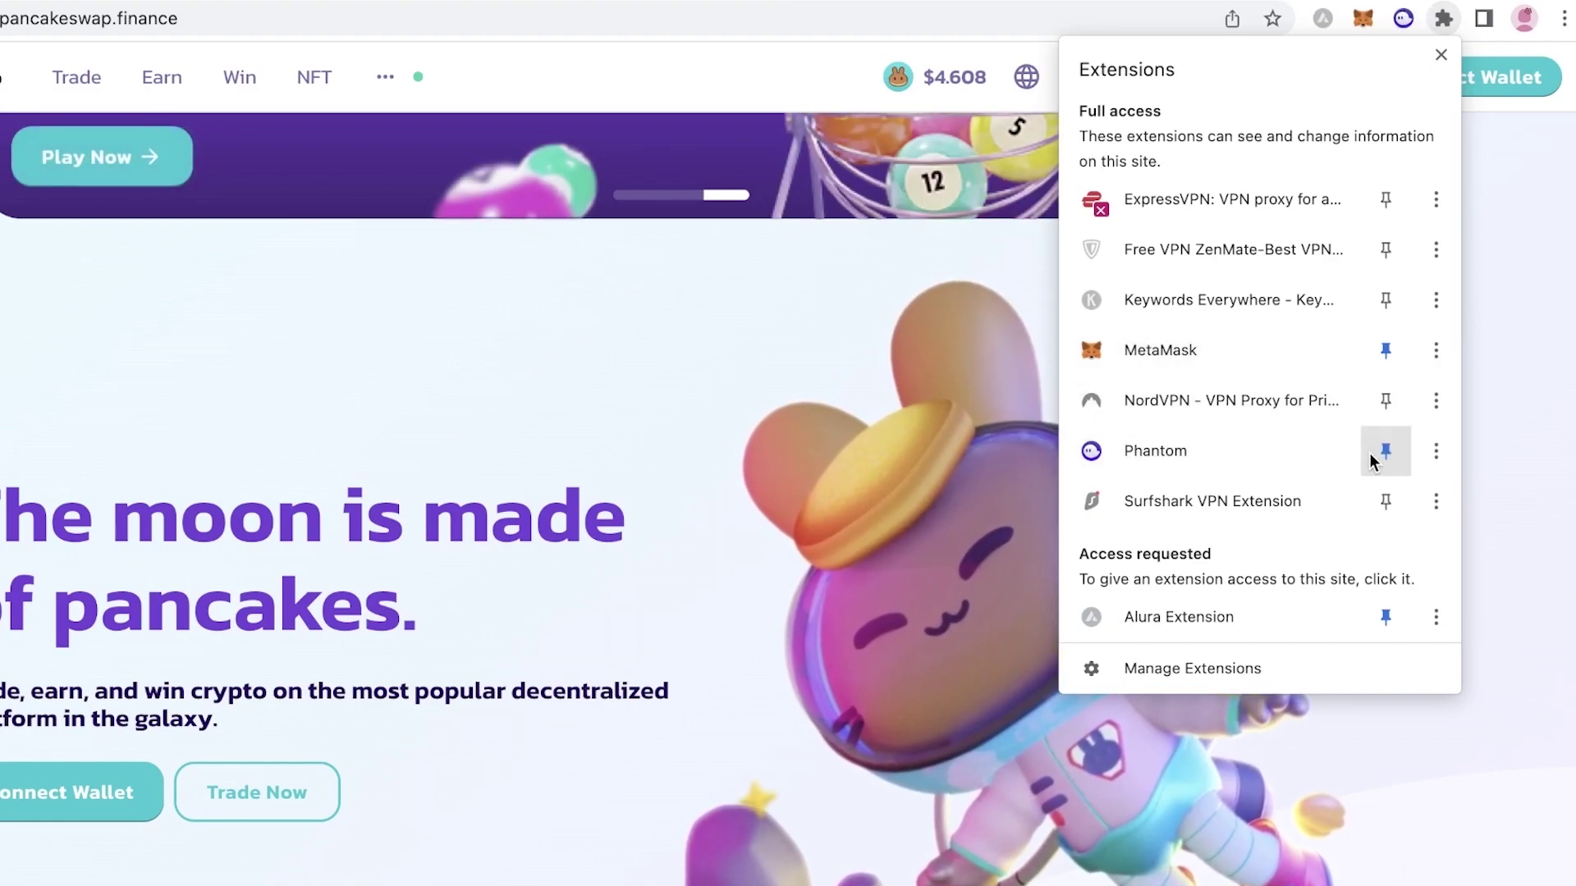
{"action": "left_click", "coordinate": [1441, 54]}
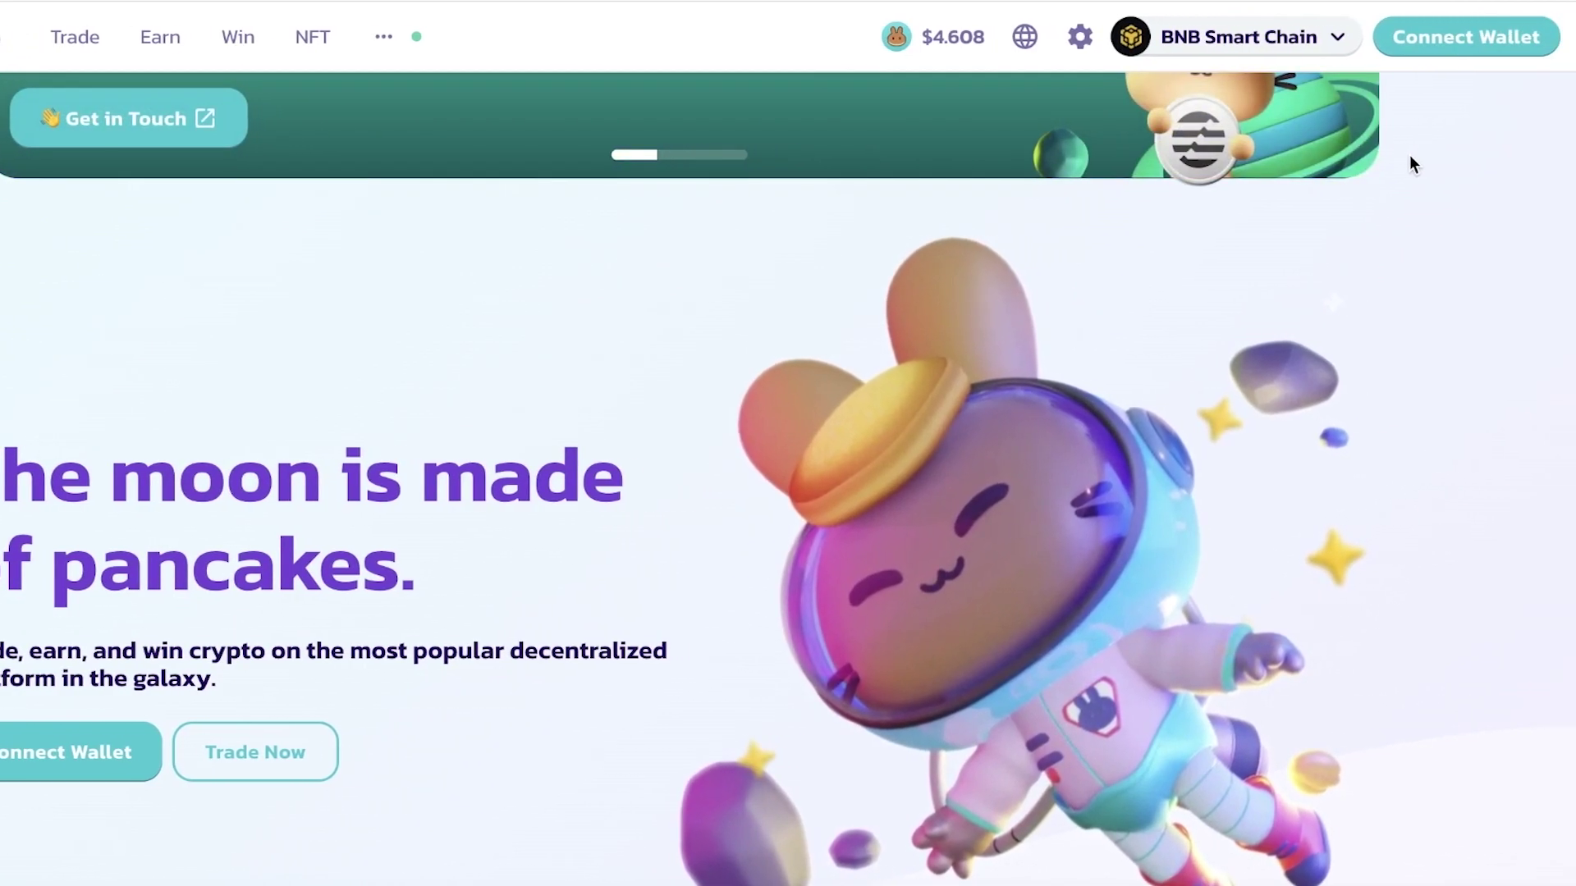
{"action": "left_click", "coordinate": [1513, 54]}
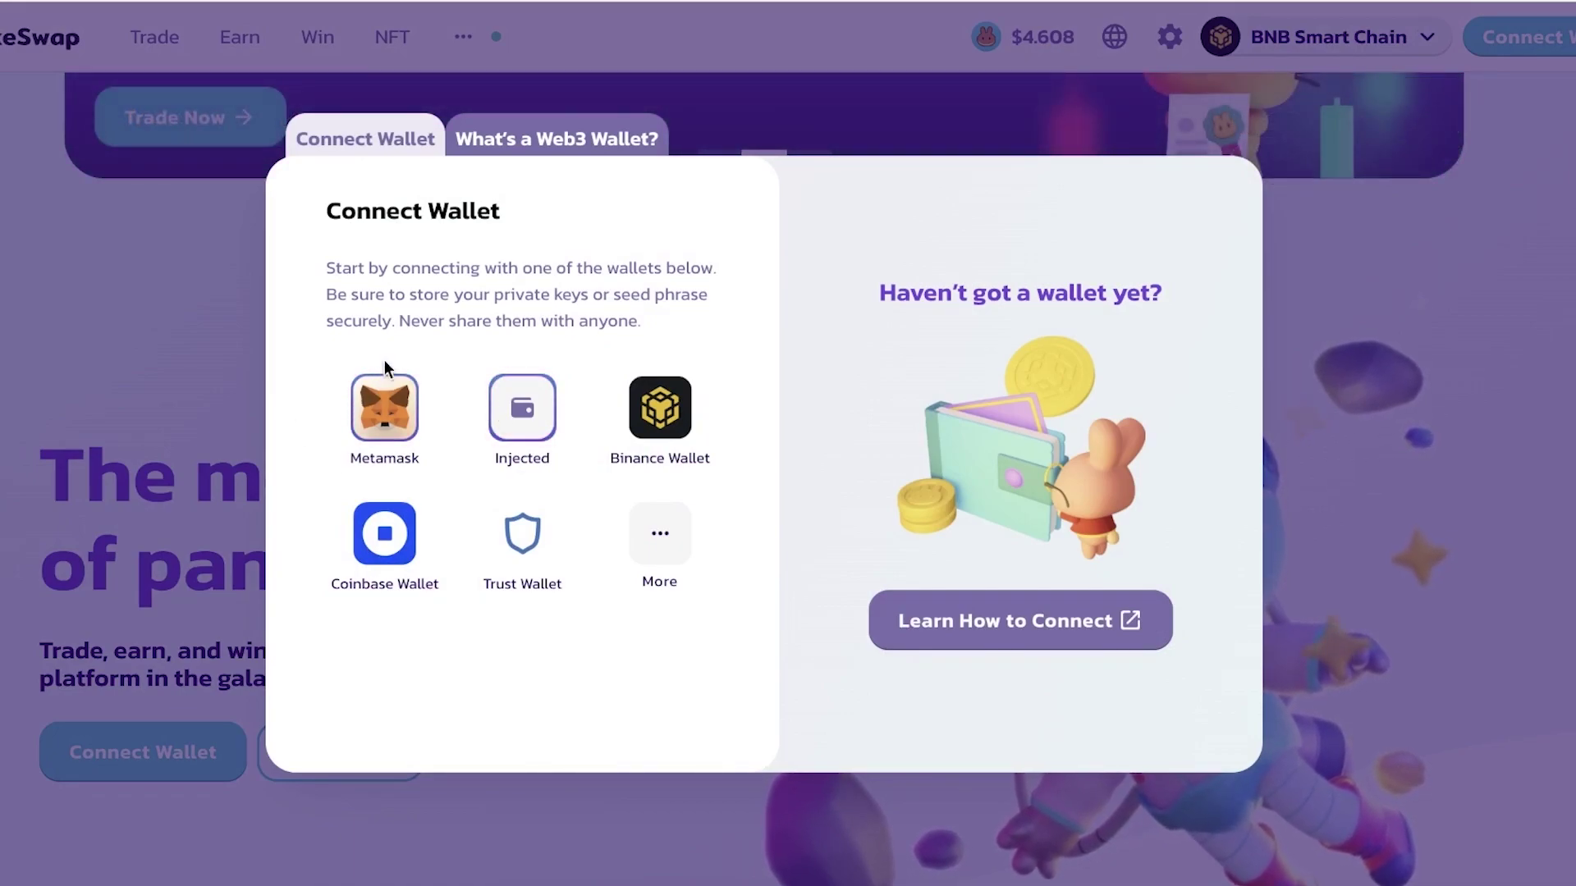
{"action": "left_click", "coordinate": [395, 404]}
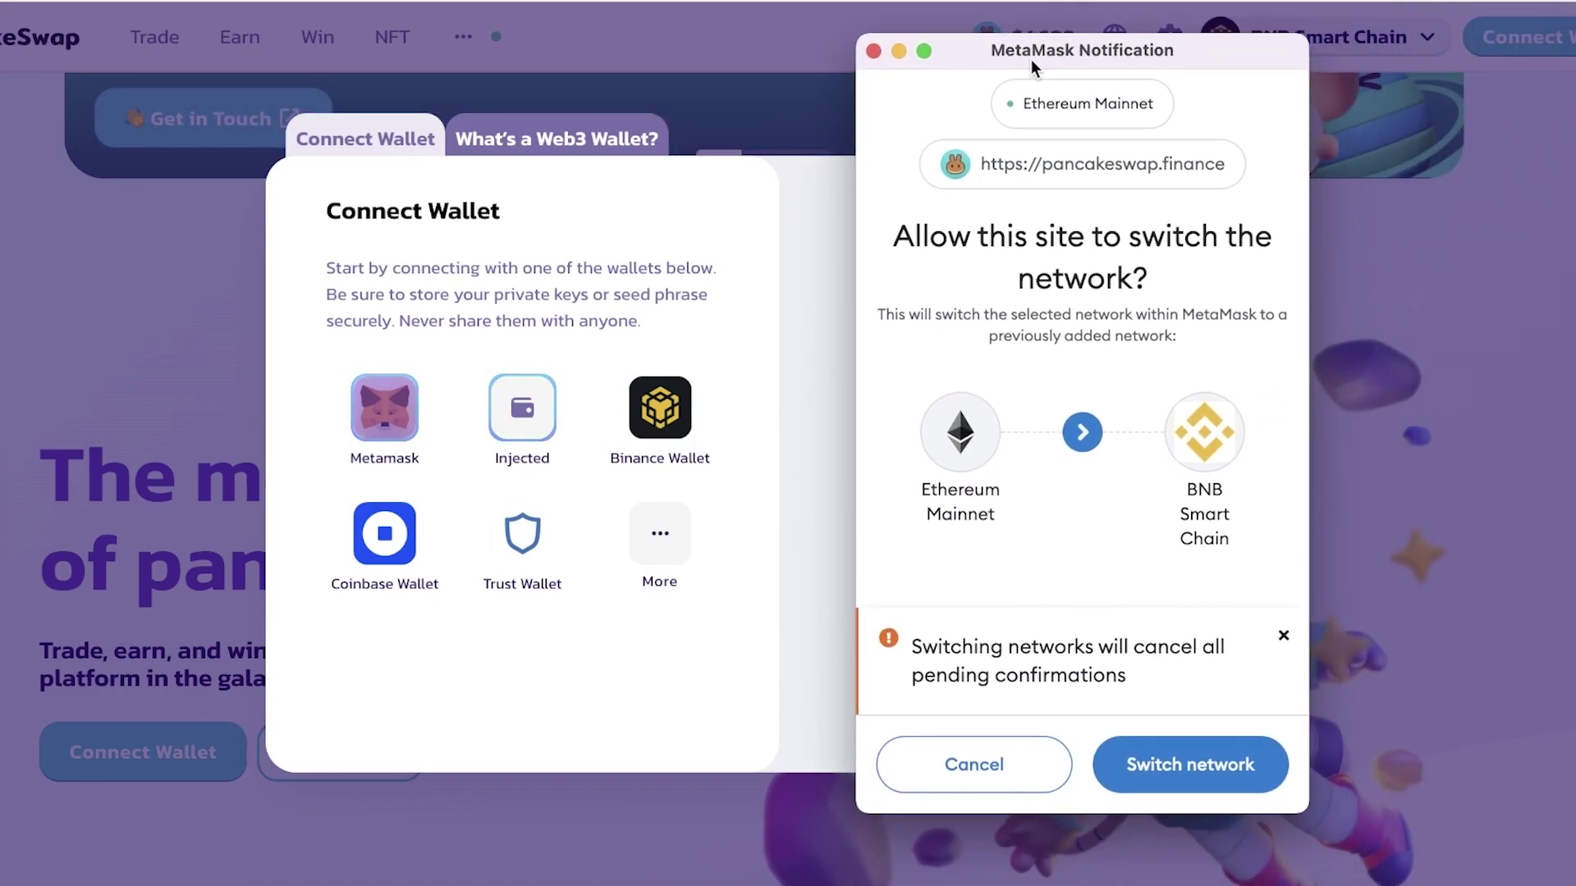
Approve the BNB Smart Chain switch, then switch to Ethereum and approve it in MetaMask.
{"action": "left_click", "coordinate": [1130, 763]}
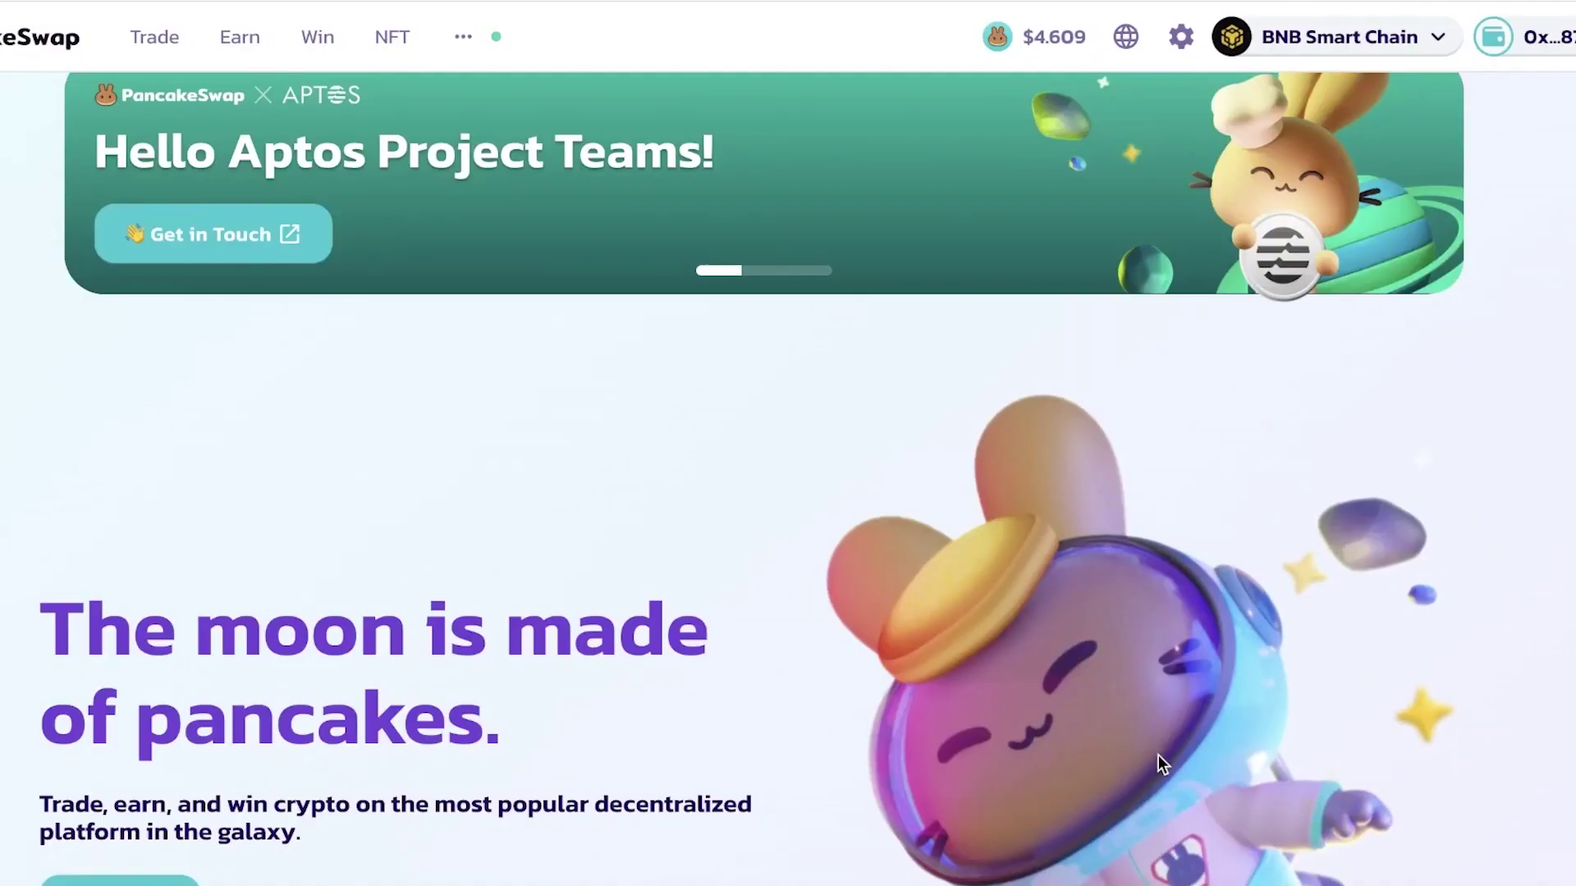
{"action": "mouse_move", "coordinate": [1358, 63]}
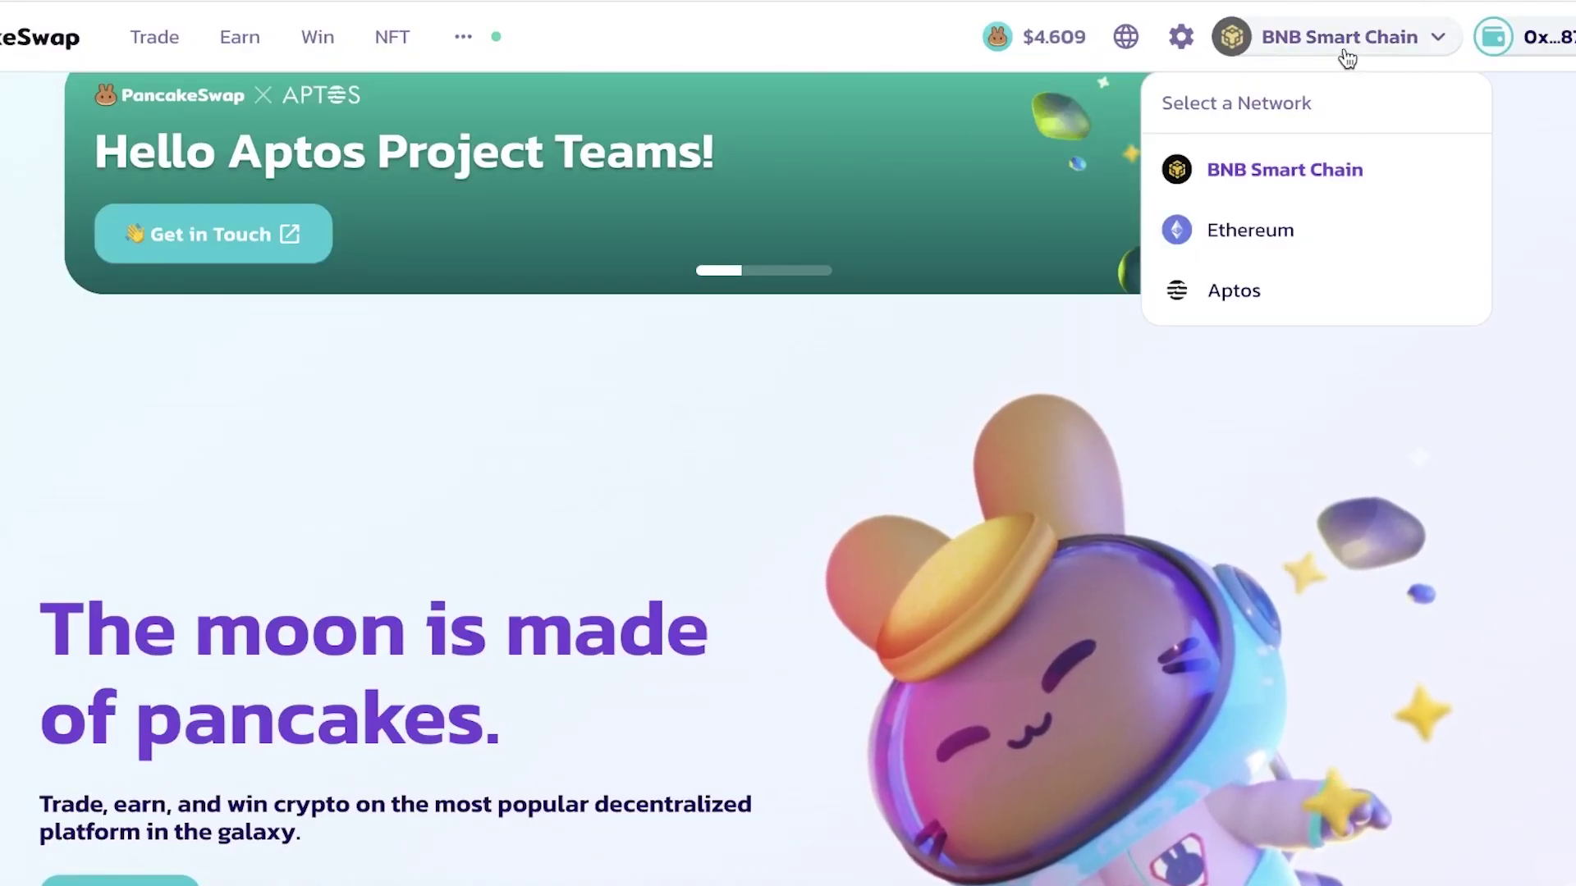
{"action": "left_click", "coordinate": [1245, 233]}
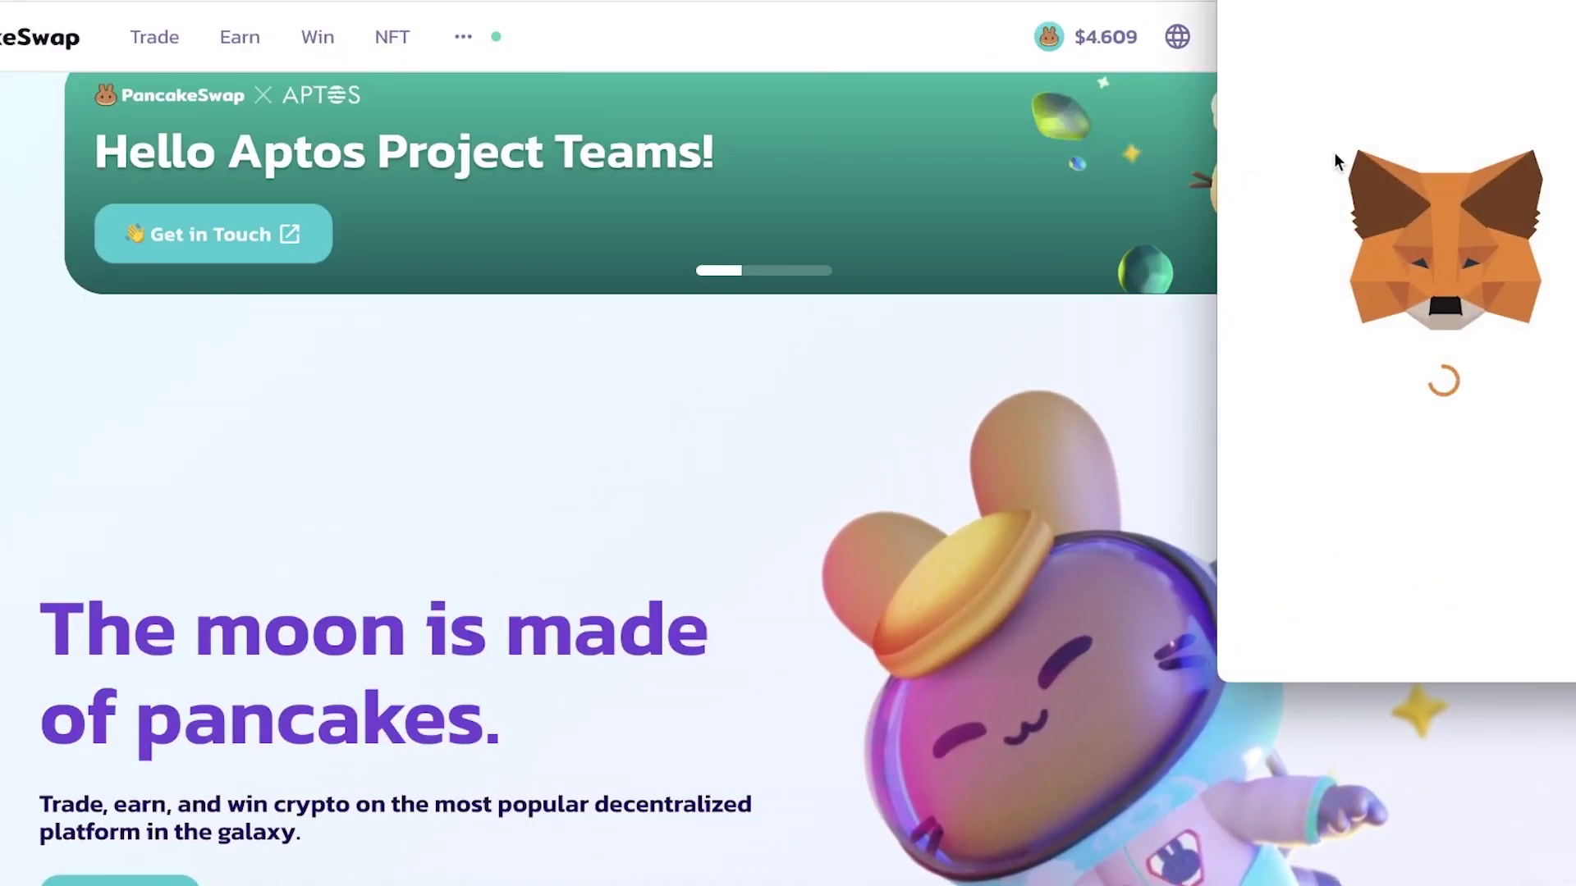
{"action": "left_click", "coordinate": [1442, 589]}
{"action": "left_click", "coordinate": [1524, 634]}
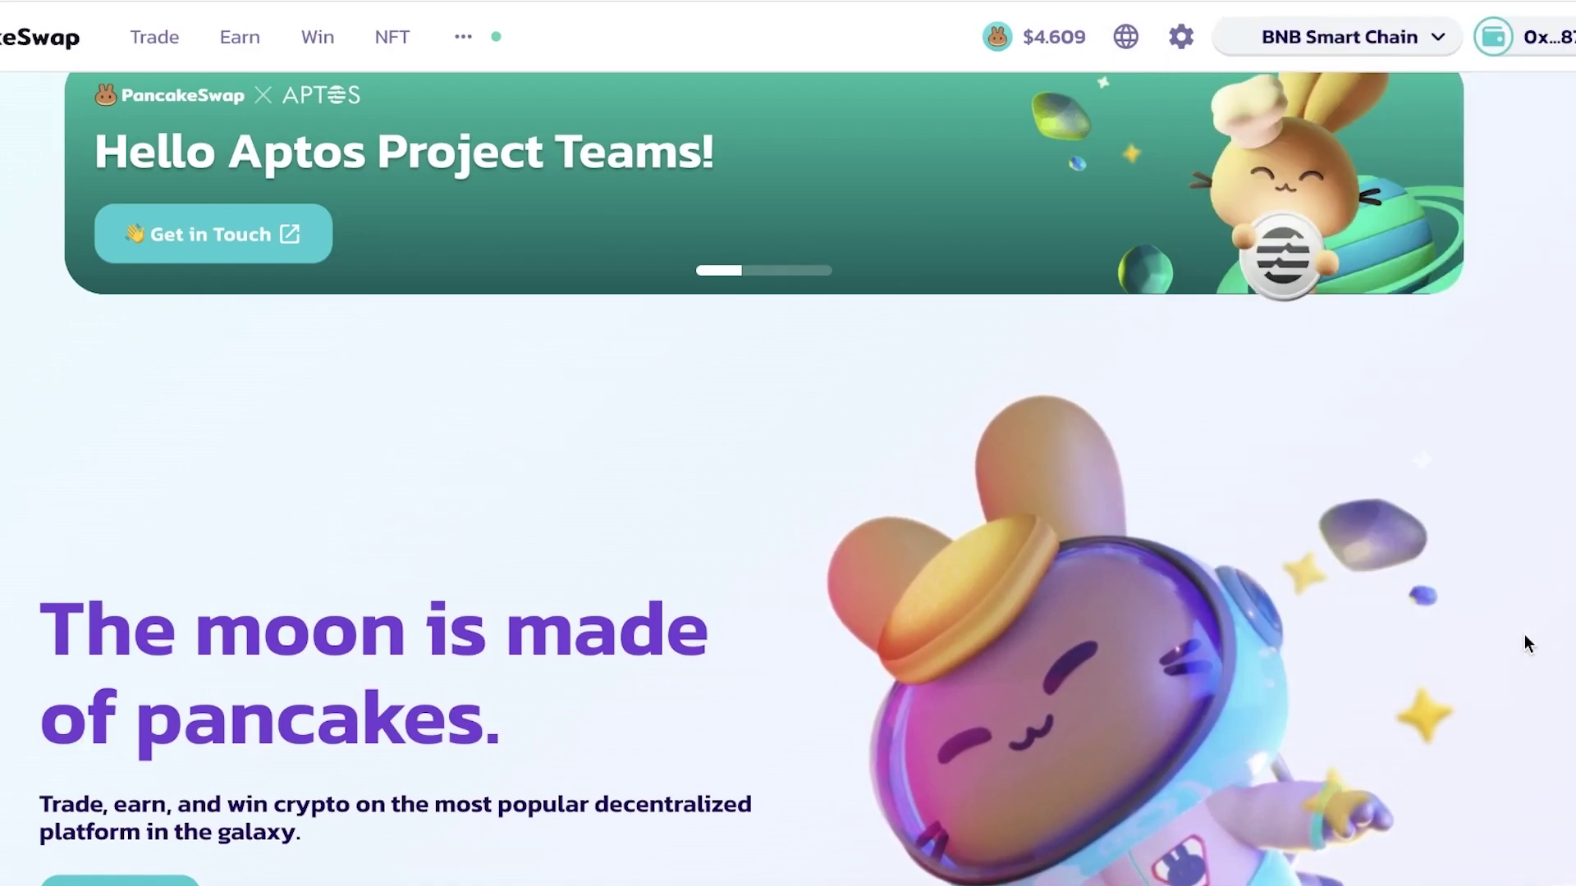
Review the wallet's balances and Transactions tab, then close the wallet details.
{"action": "mouse_move", "coordinate": [1432, 55]}
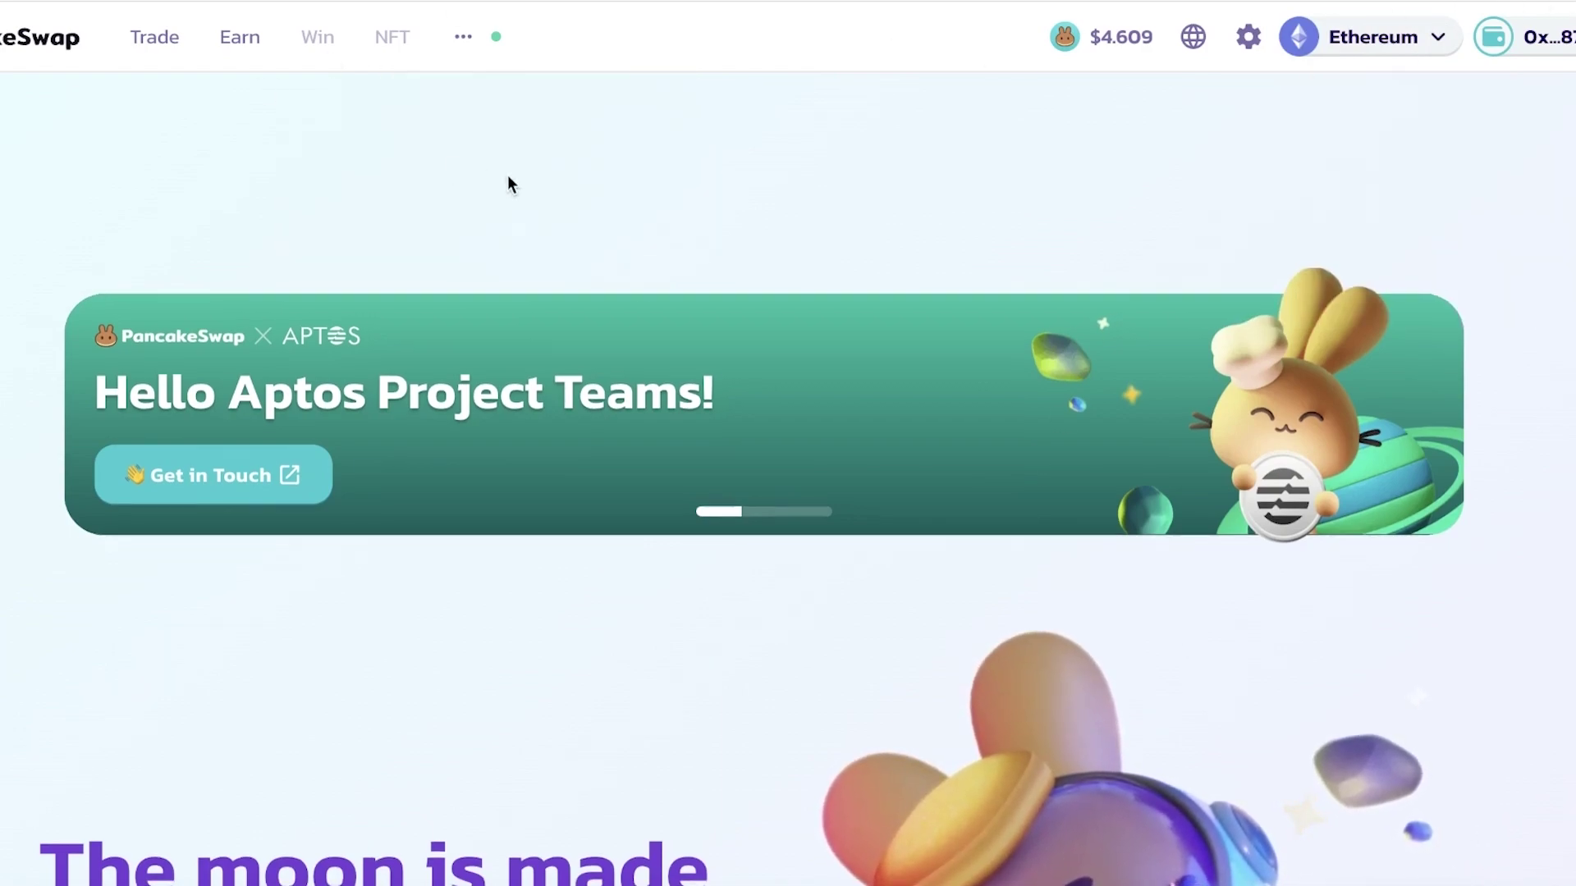
{"action": "scroll", "coordinate": [506, 183], "scroll_direction": "down", "scroll_amount": 4}
{"action": "scroll", "coordinate": [506, 184], "scroll_direction": "up", "scroll_amount": 4}
{"action": "mouse_move", "coordinate": [1504, 35]}
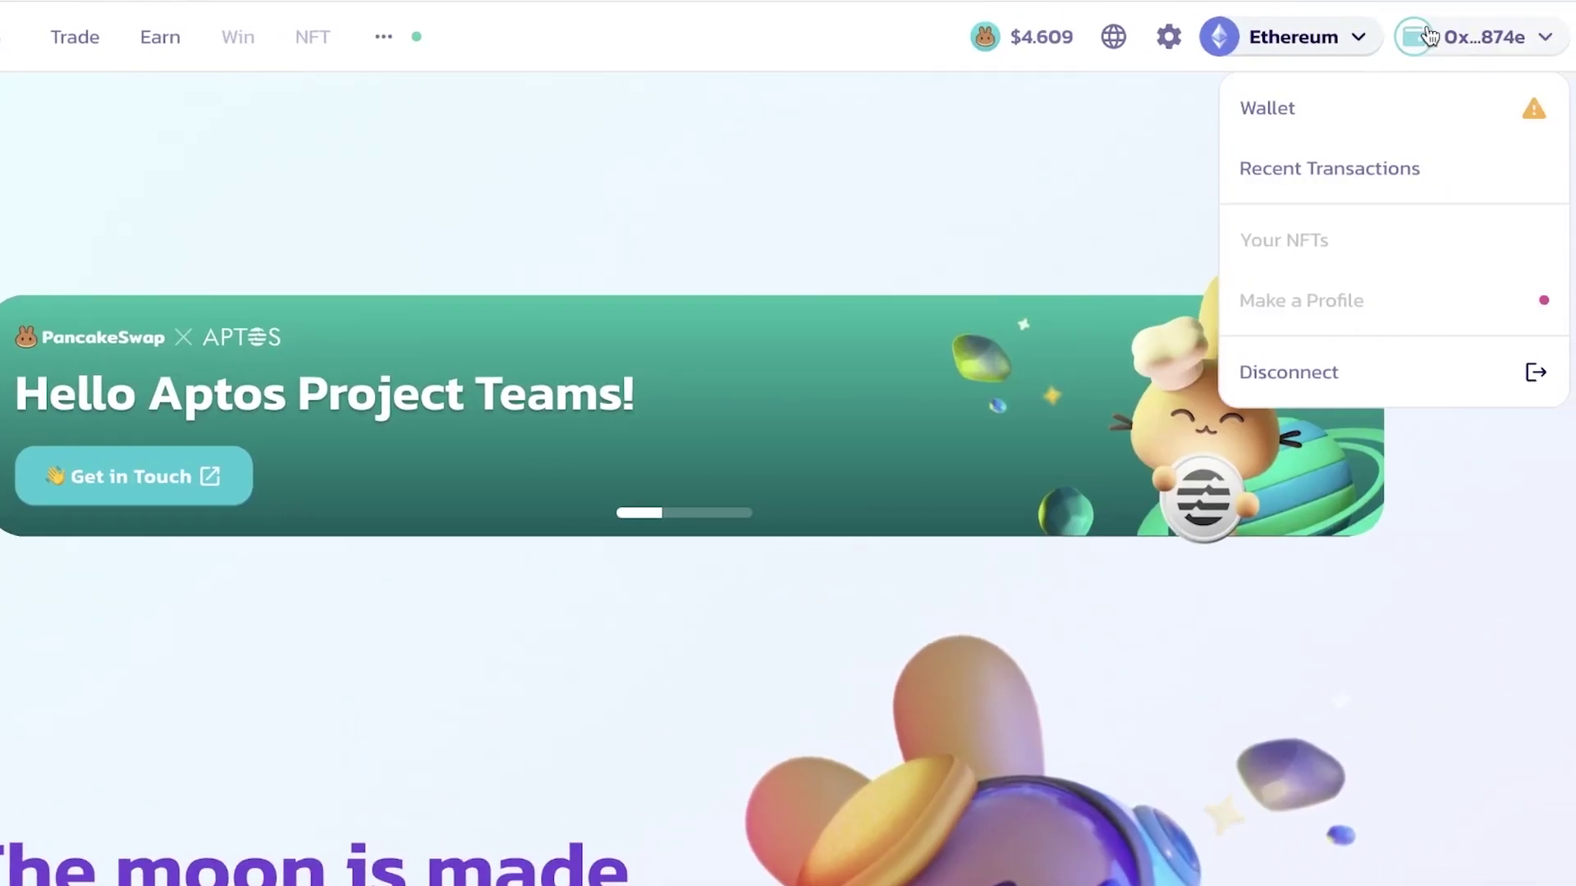
{"action": "left_click", "coordinate": [1397, 115]}
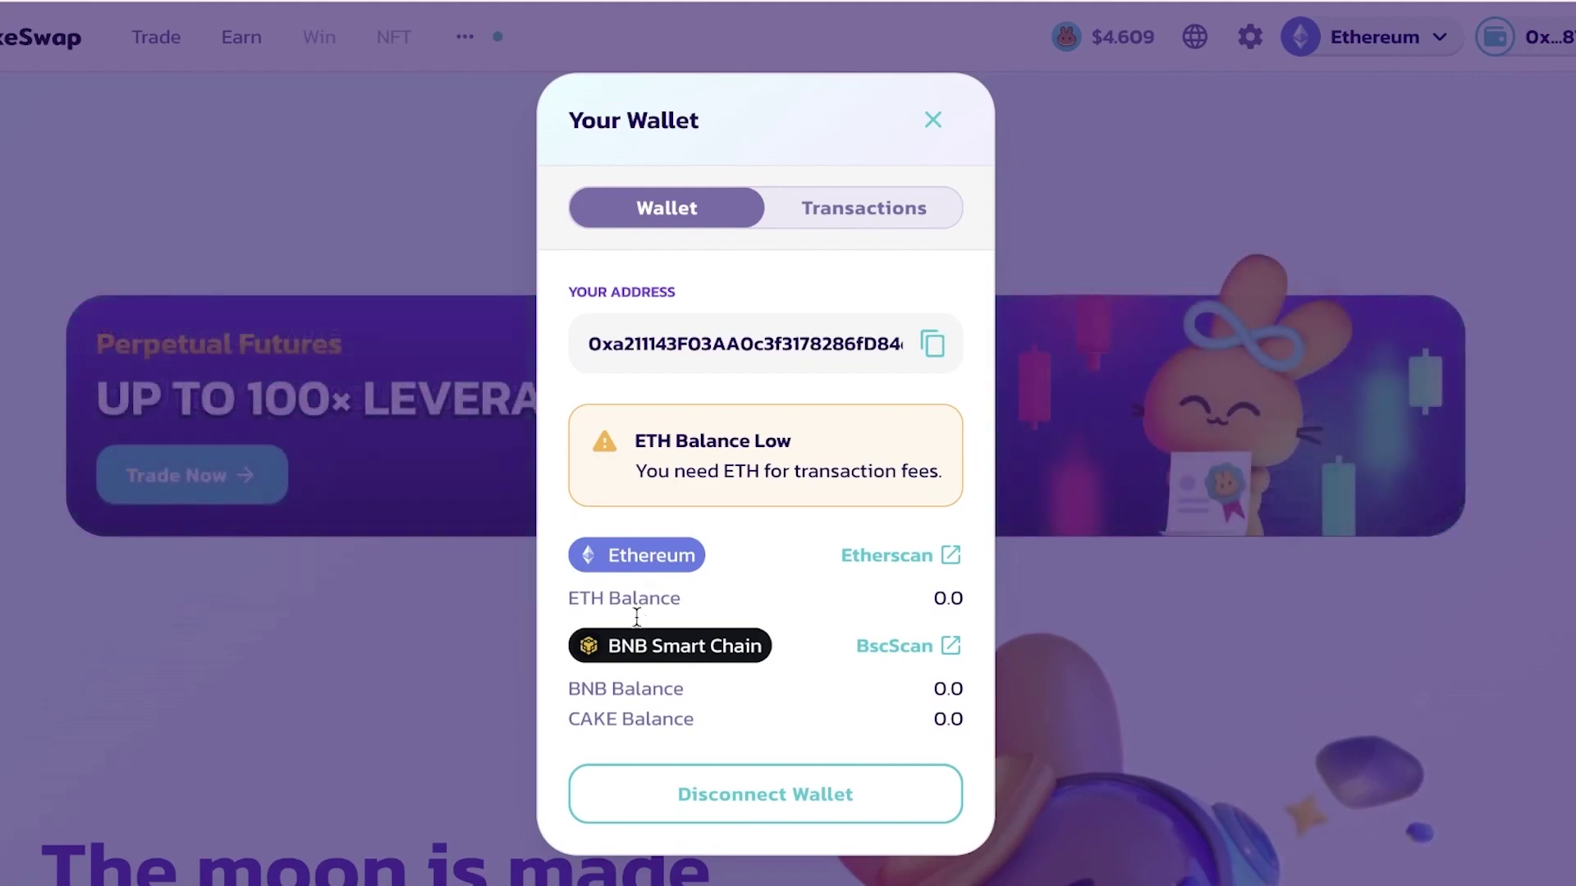
{"action": "left_click", "coordinate": [812, 203]}
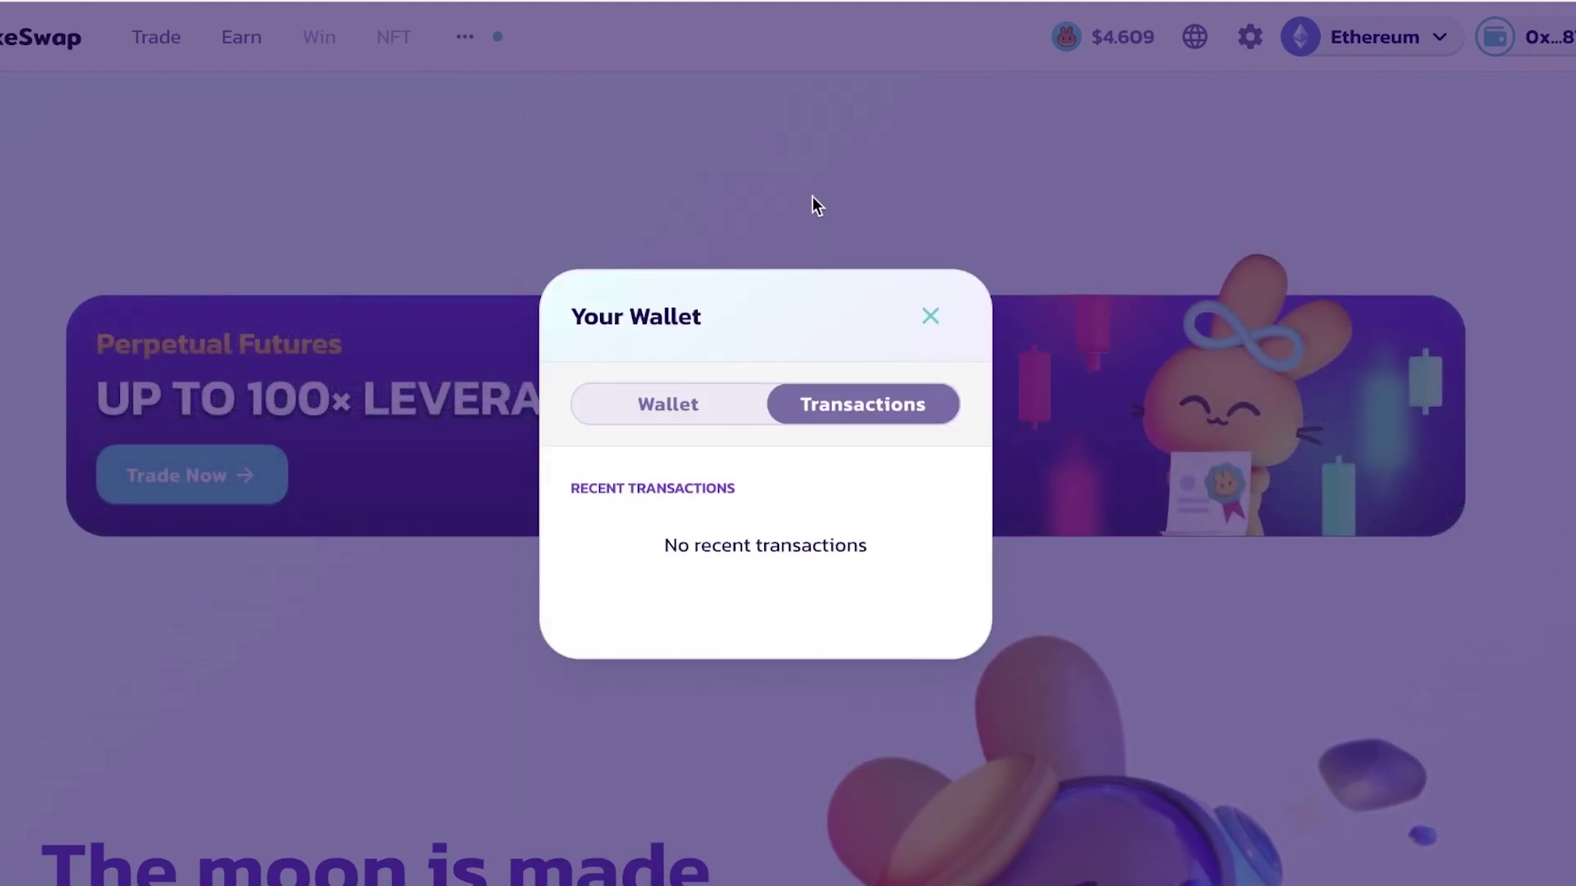
{"action": "left_click", "coordinate": [697, 420]}
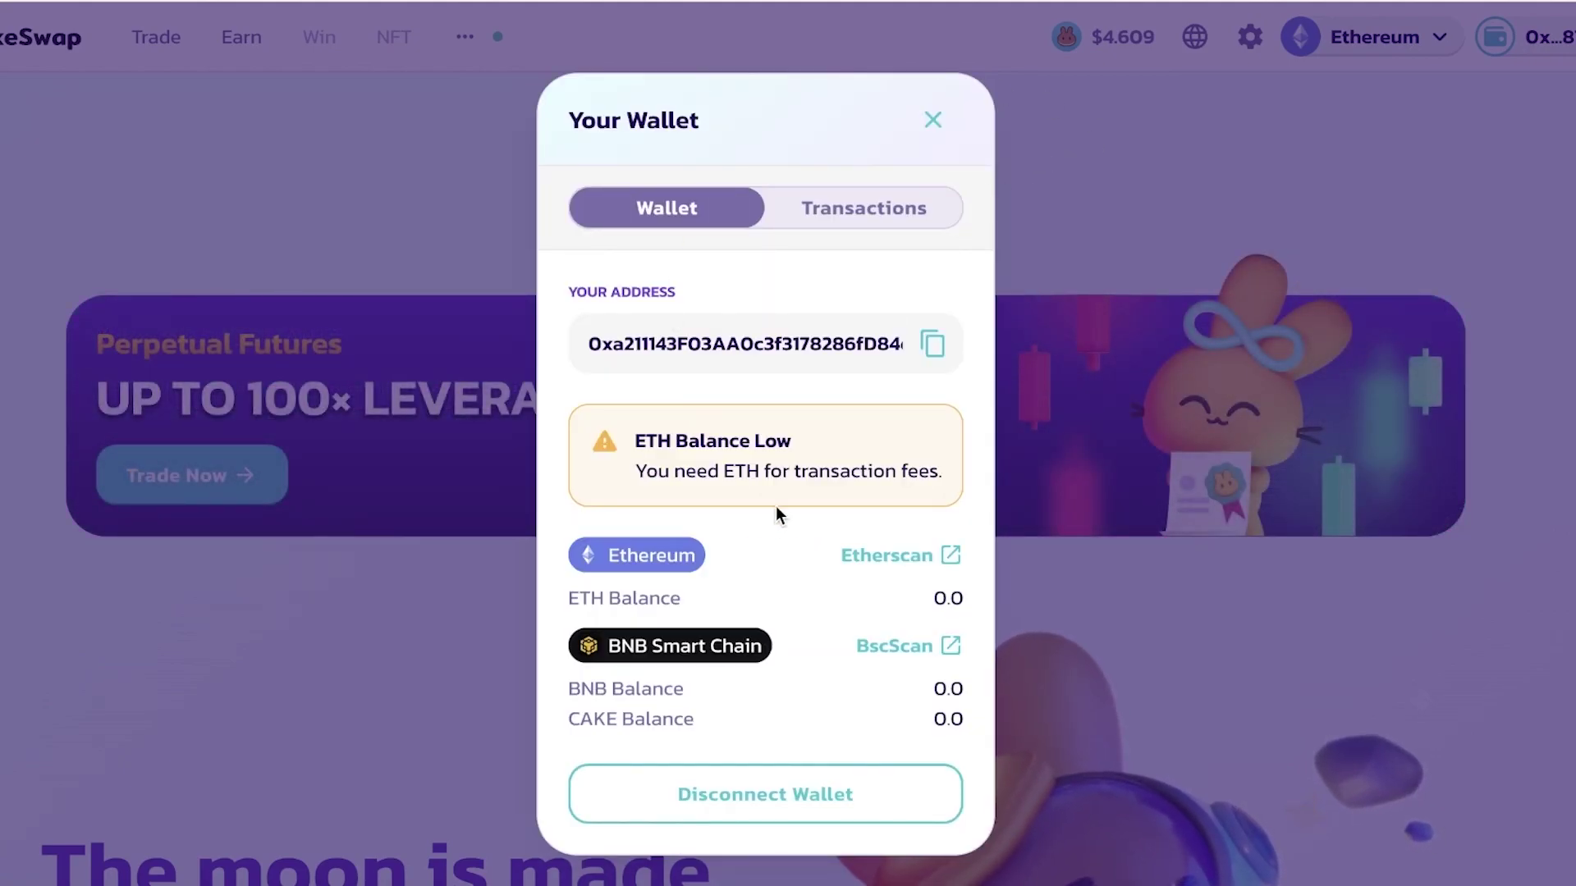
{"action": "left_click", "coordinate": [934, 120]}
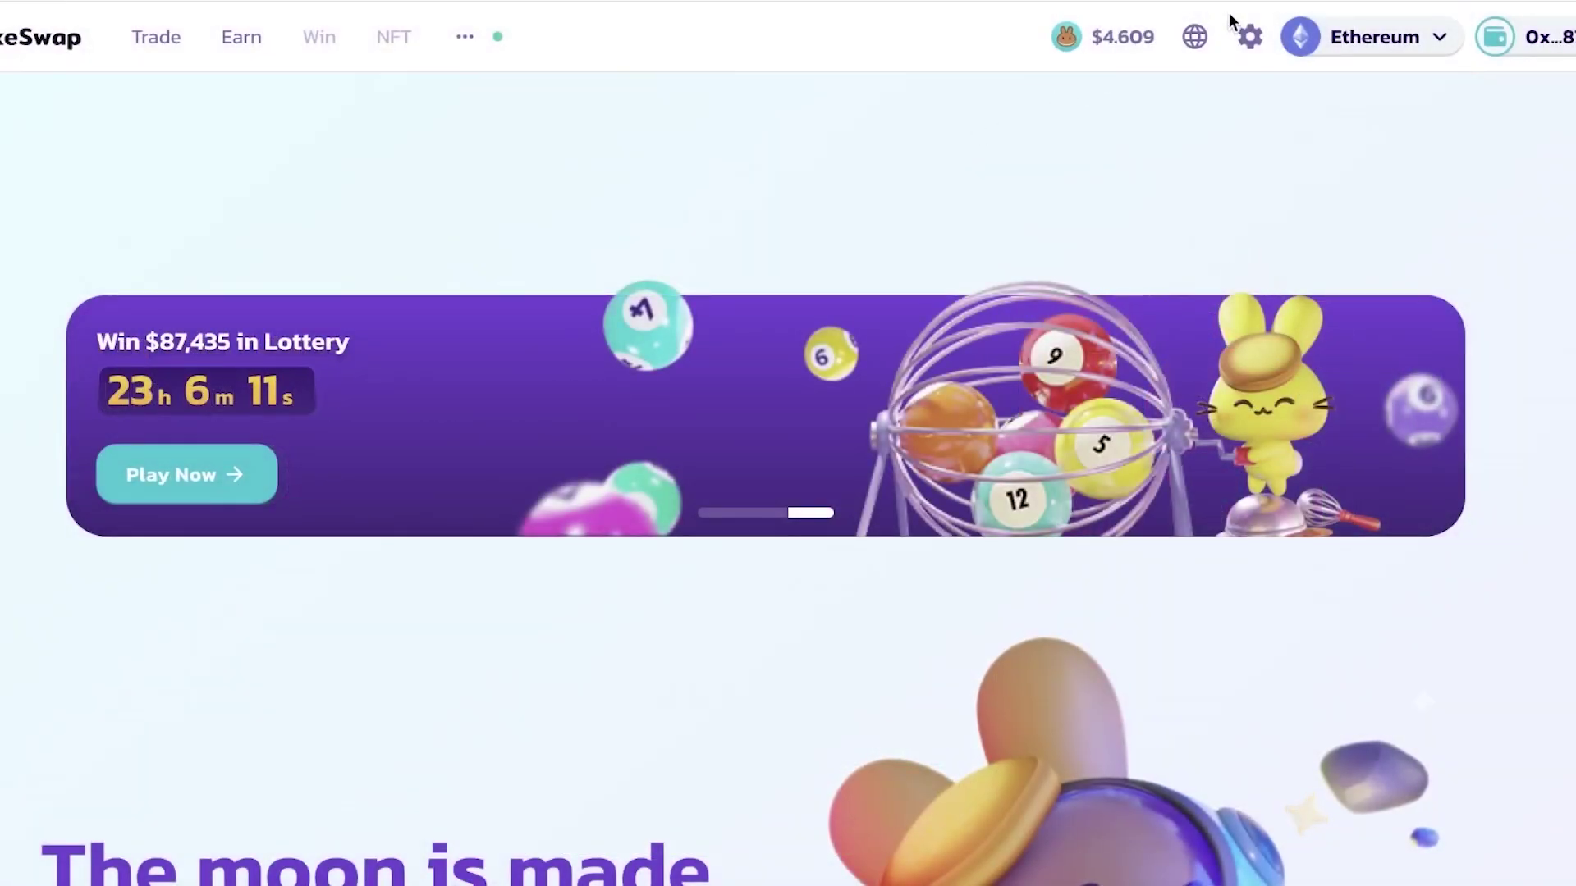
{"action": "left_click", "coordinate": [1244, 39]}
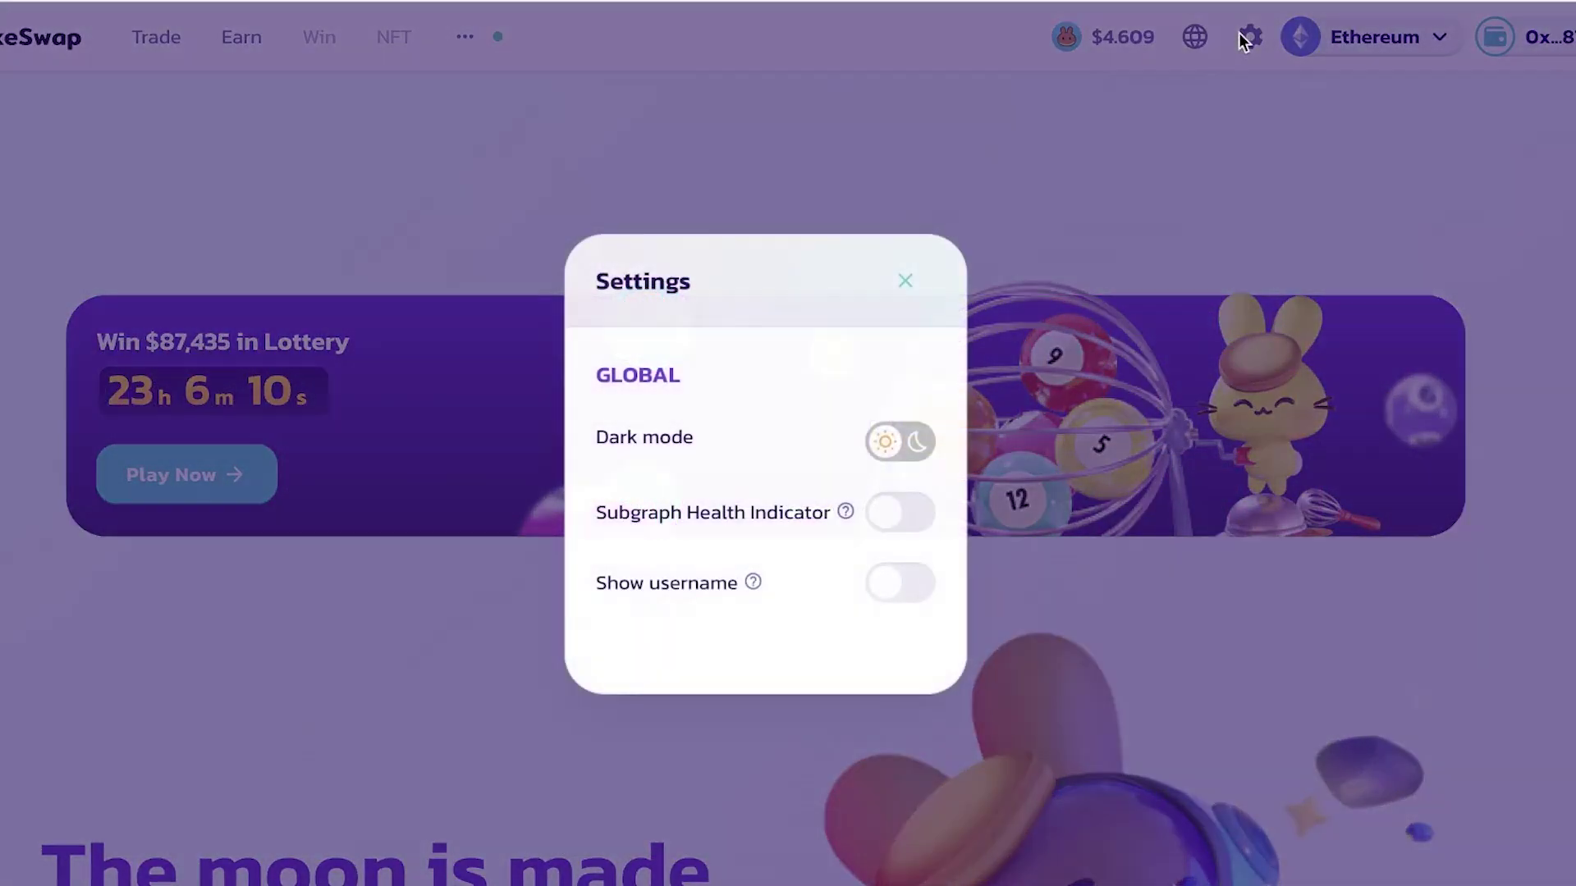
{"action": "left_click", "coordinate": [914, 284]}
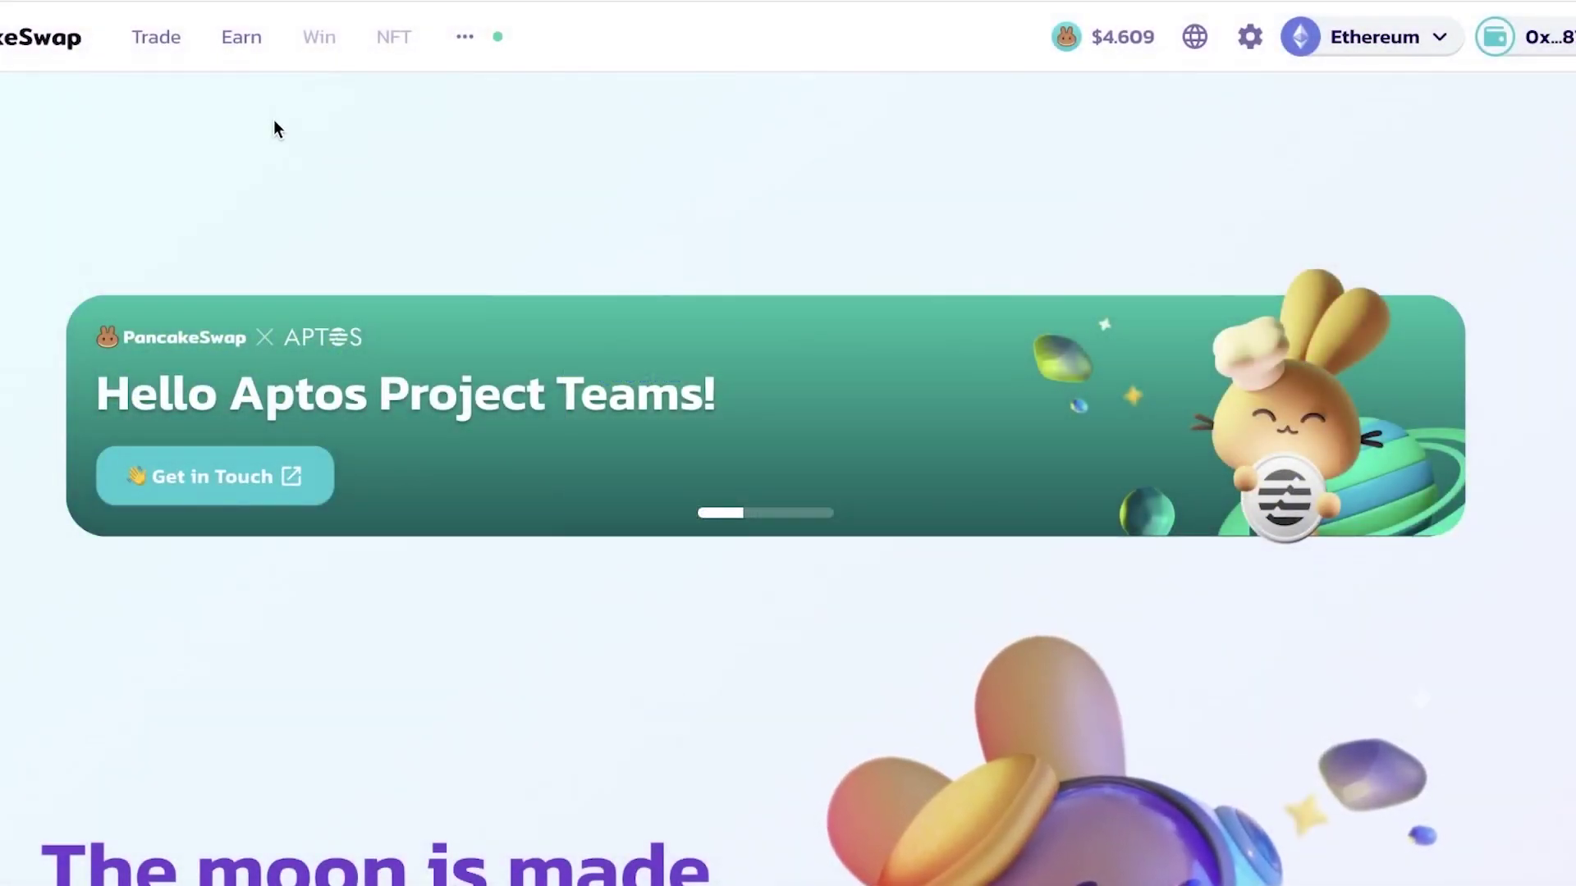
{"action": "mouse_move", "coordinate": [160, 45]}
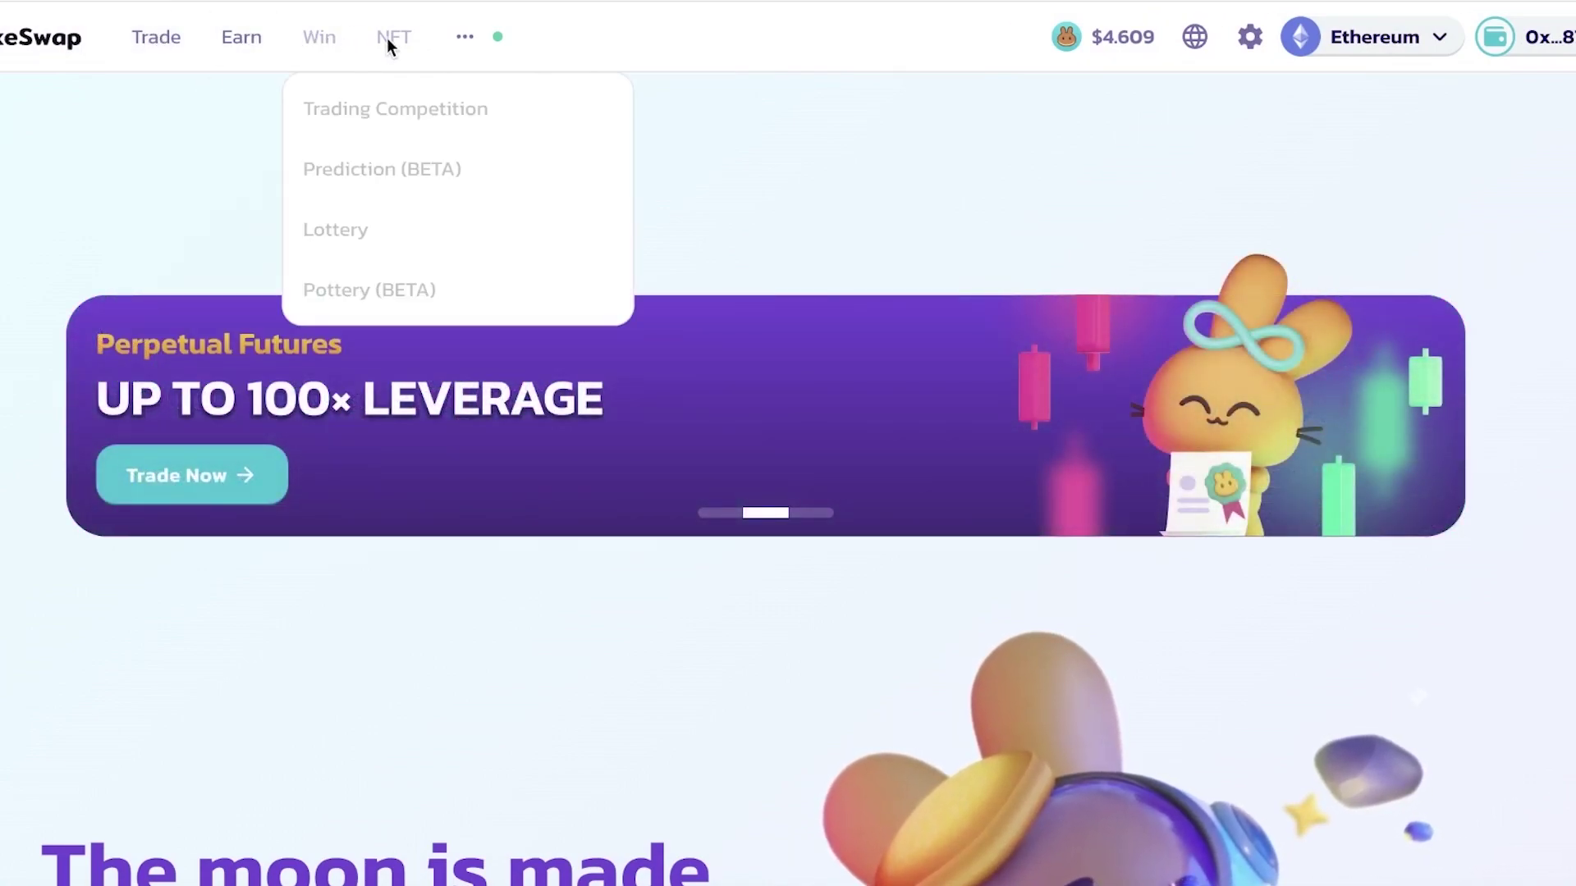
{"action": "mouse_move", "coordinate": [412, 62]}
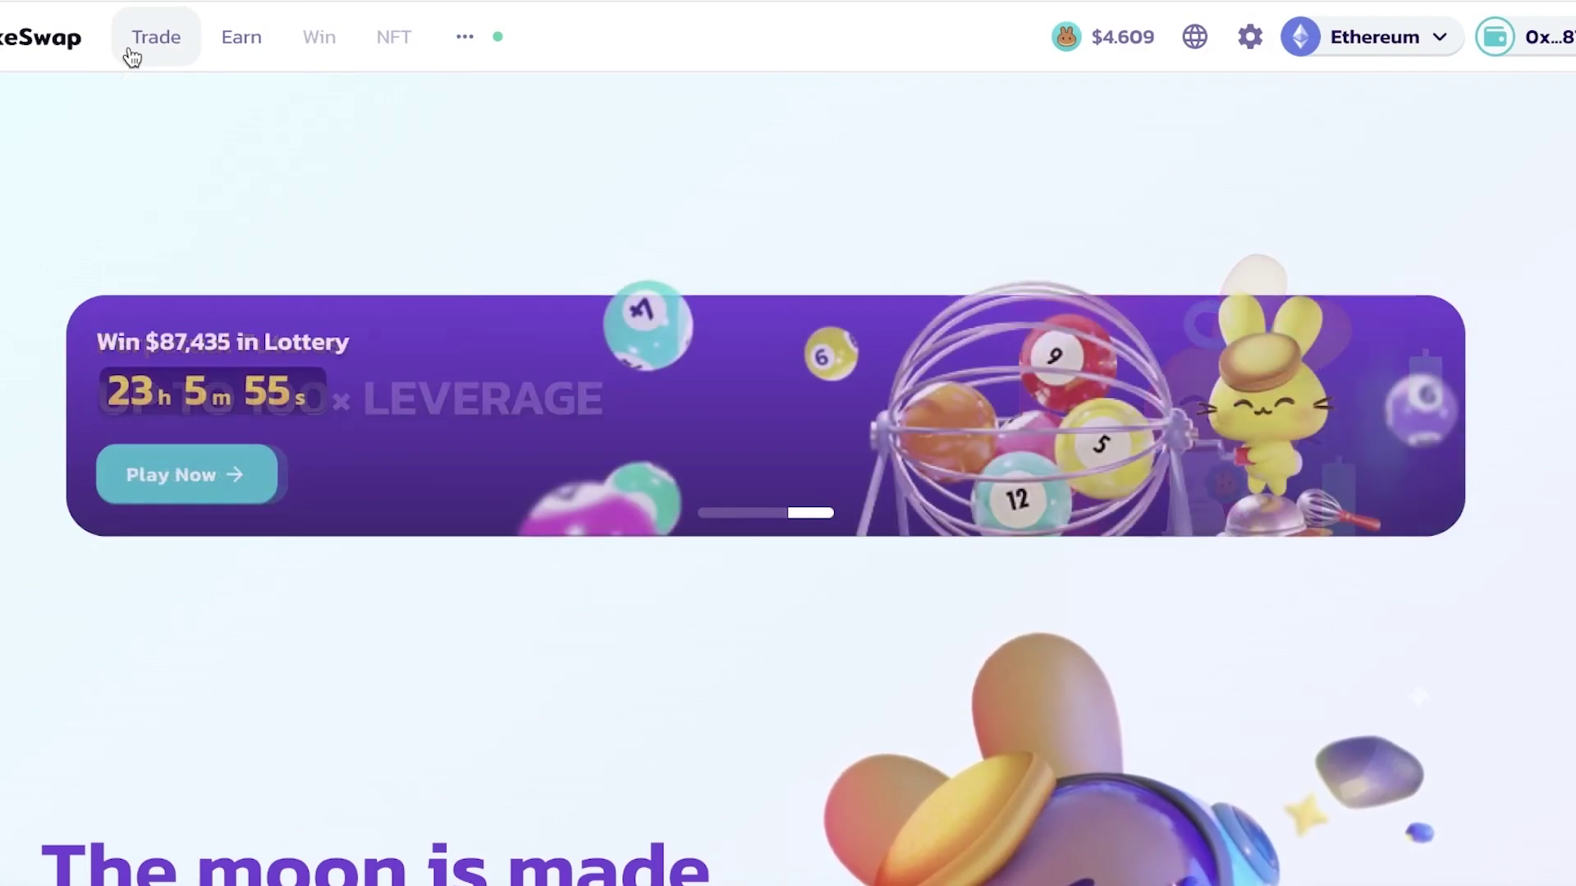
Open the Swap page and browse the sell-token list without changing tokens.
{"action": "left_click", "coordinate": [131, 58]}
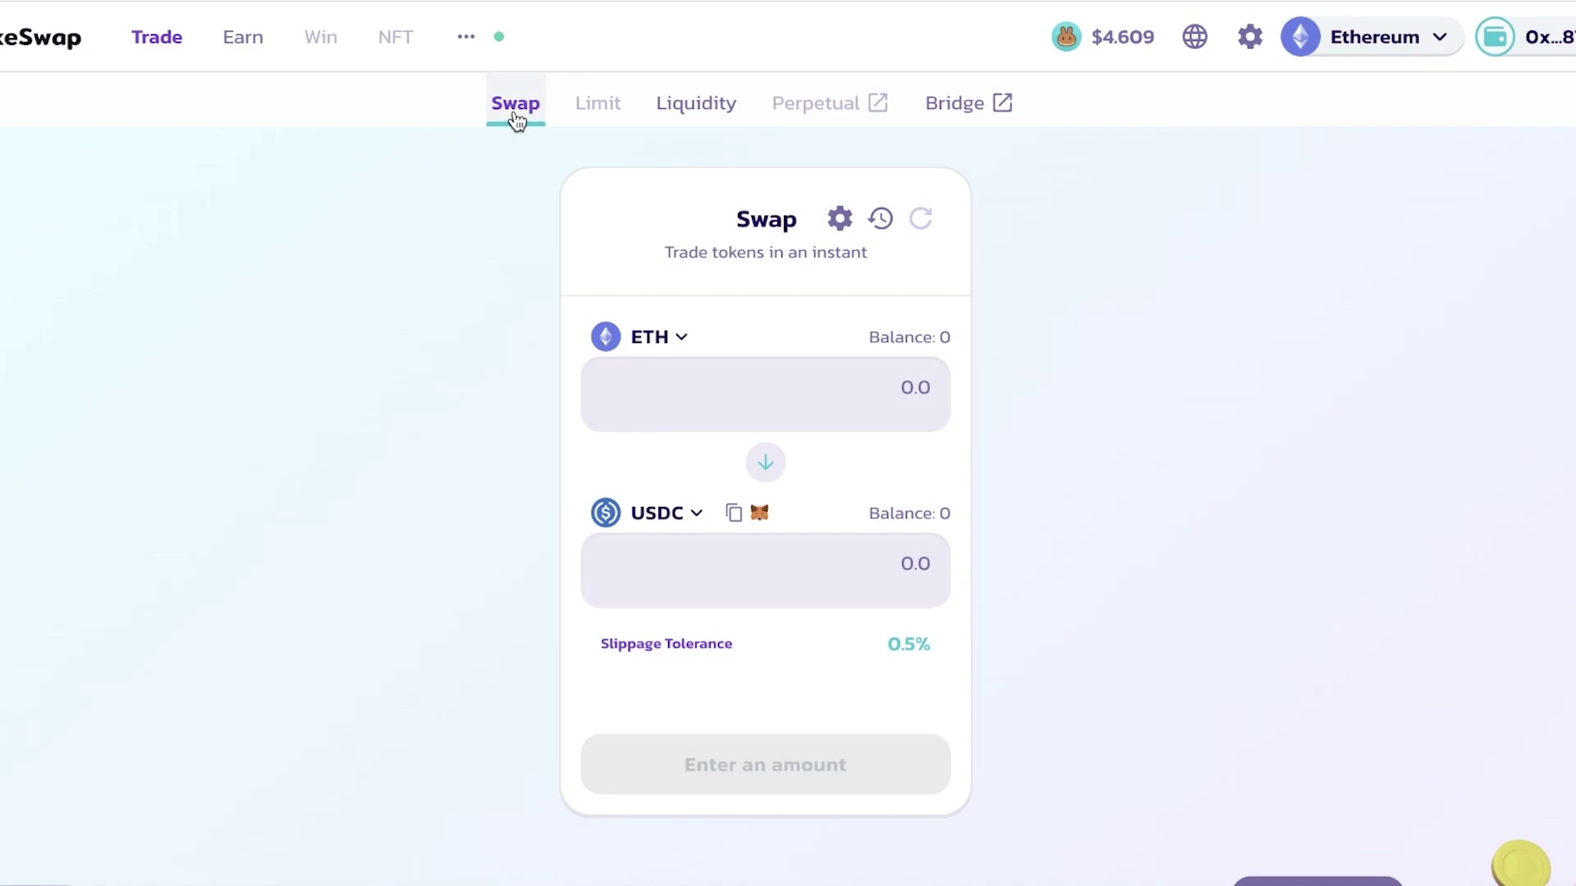
{"action": "left_click", "coordinate": [655, 331]}
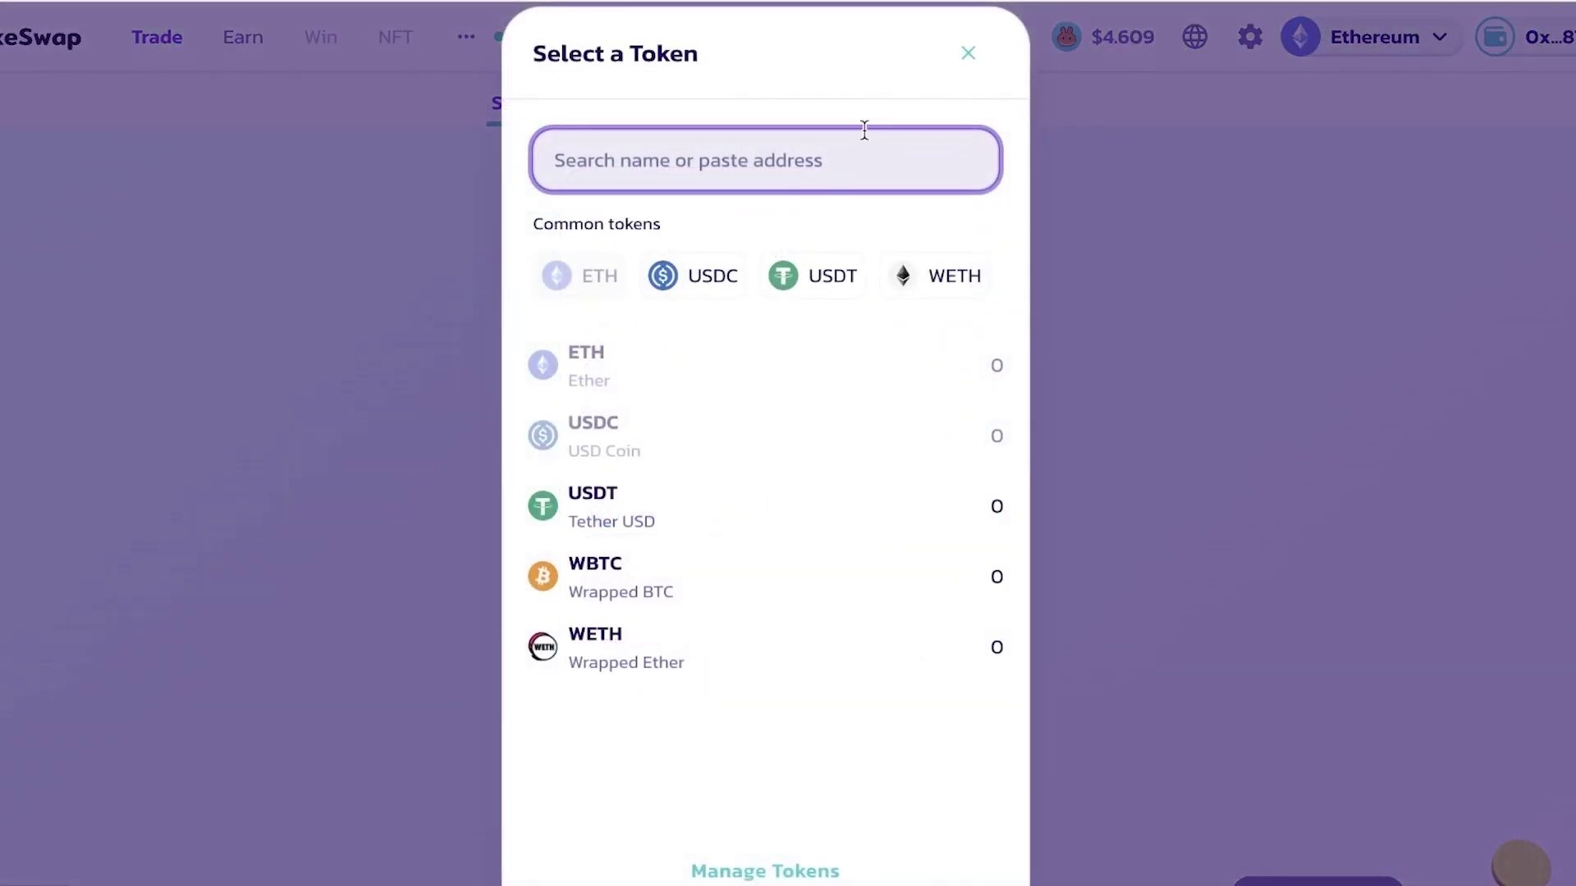
{"action": "left_click", "coordinate": [970, 51]}
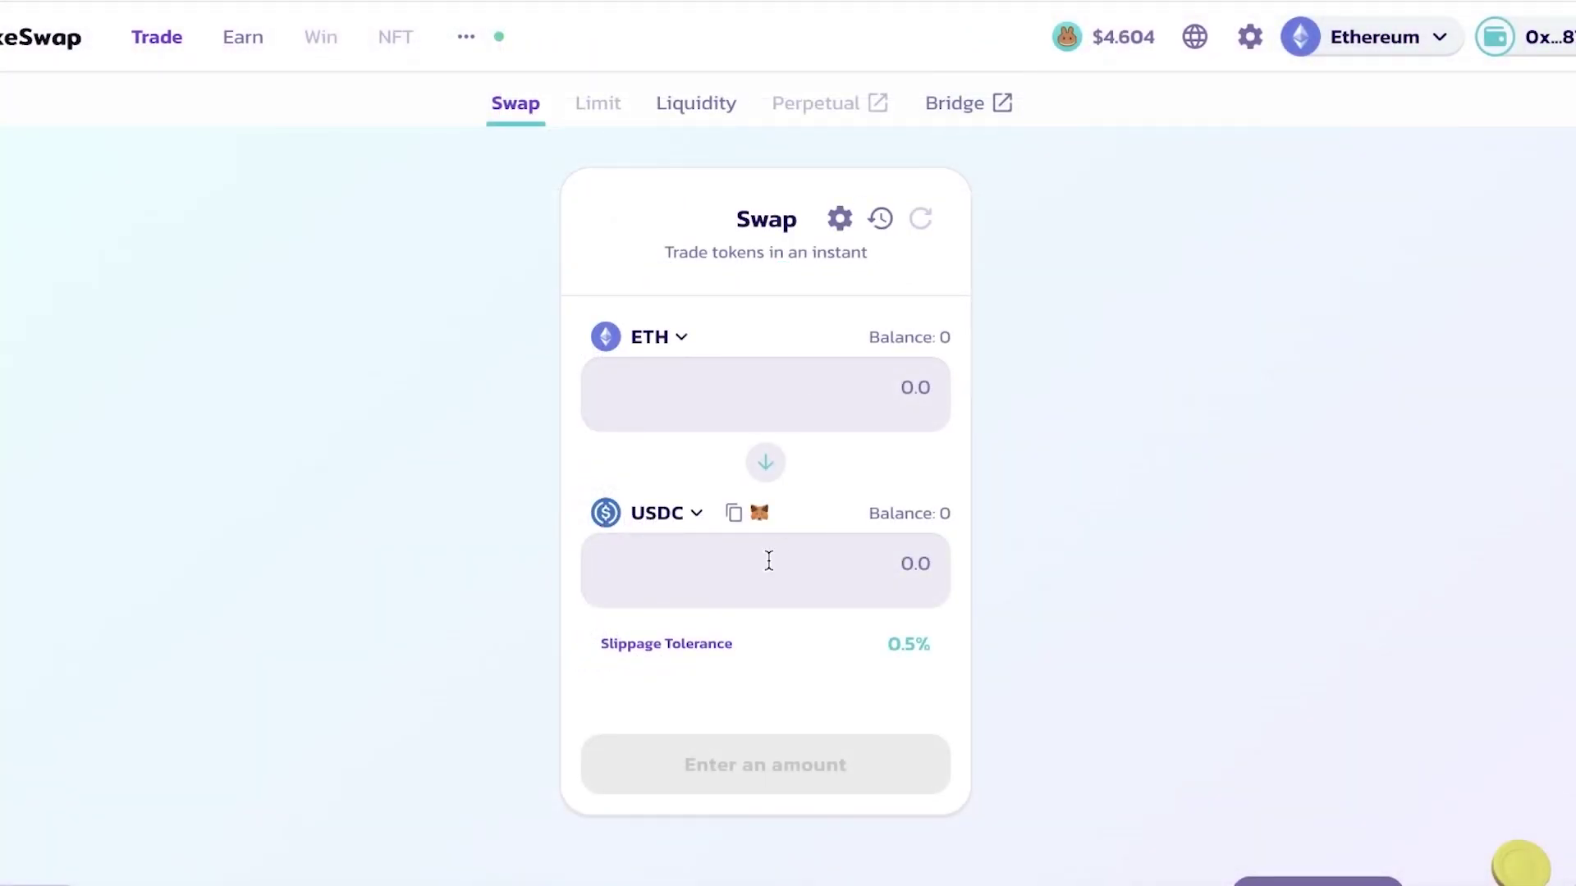
Dismiss the add-USDC wallet prompt and open your liquidity positions.
{"action": "double_click", "coordinate": [752, 514]}
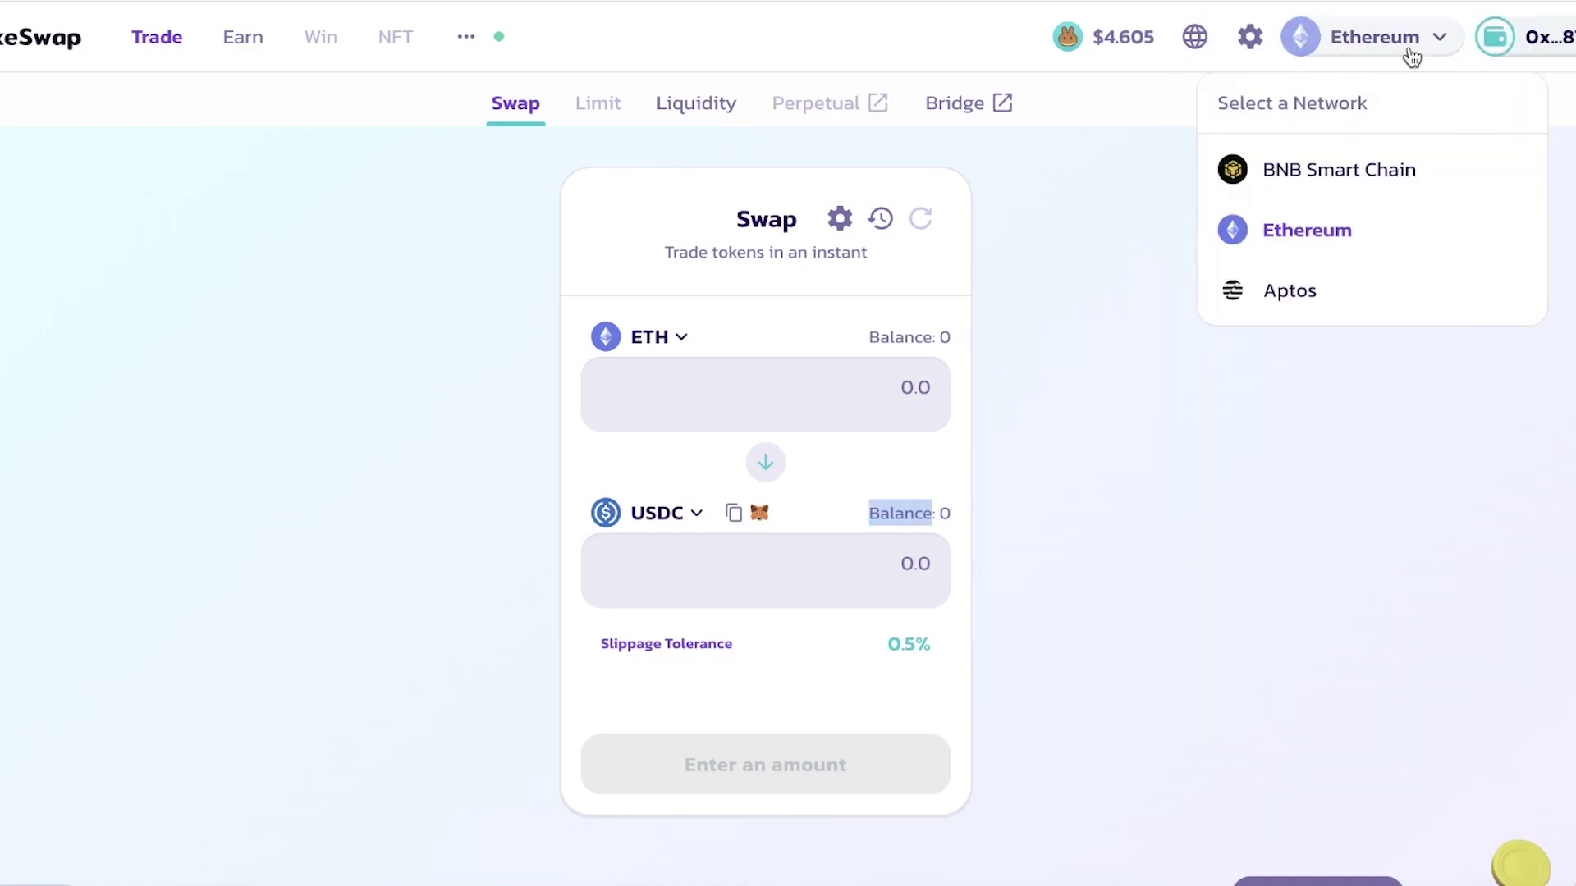
{"action": "left_click", "coordinate": [342, 464]}
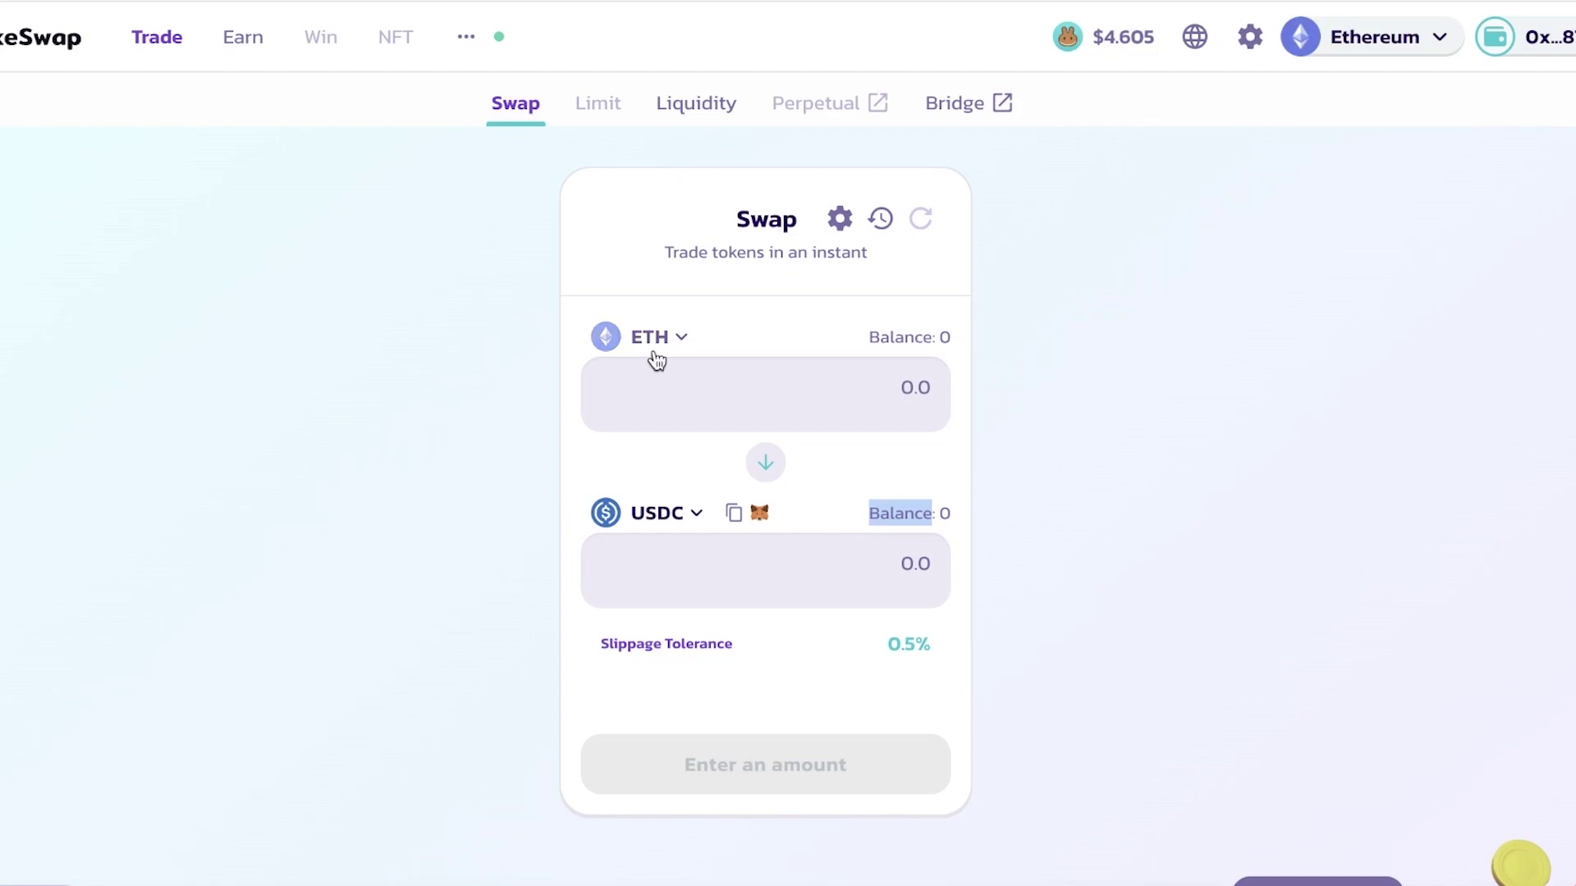
{"action": "left_click", "coordinate": [678, 121]}
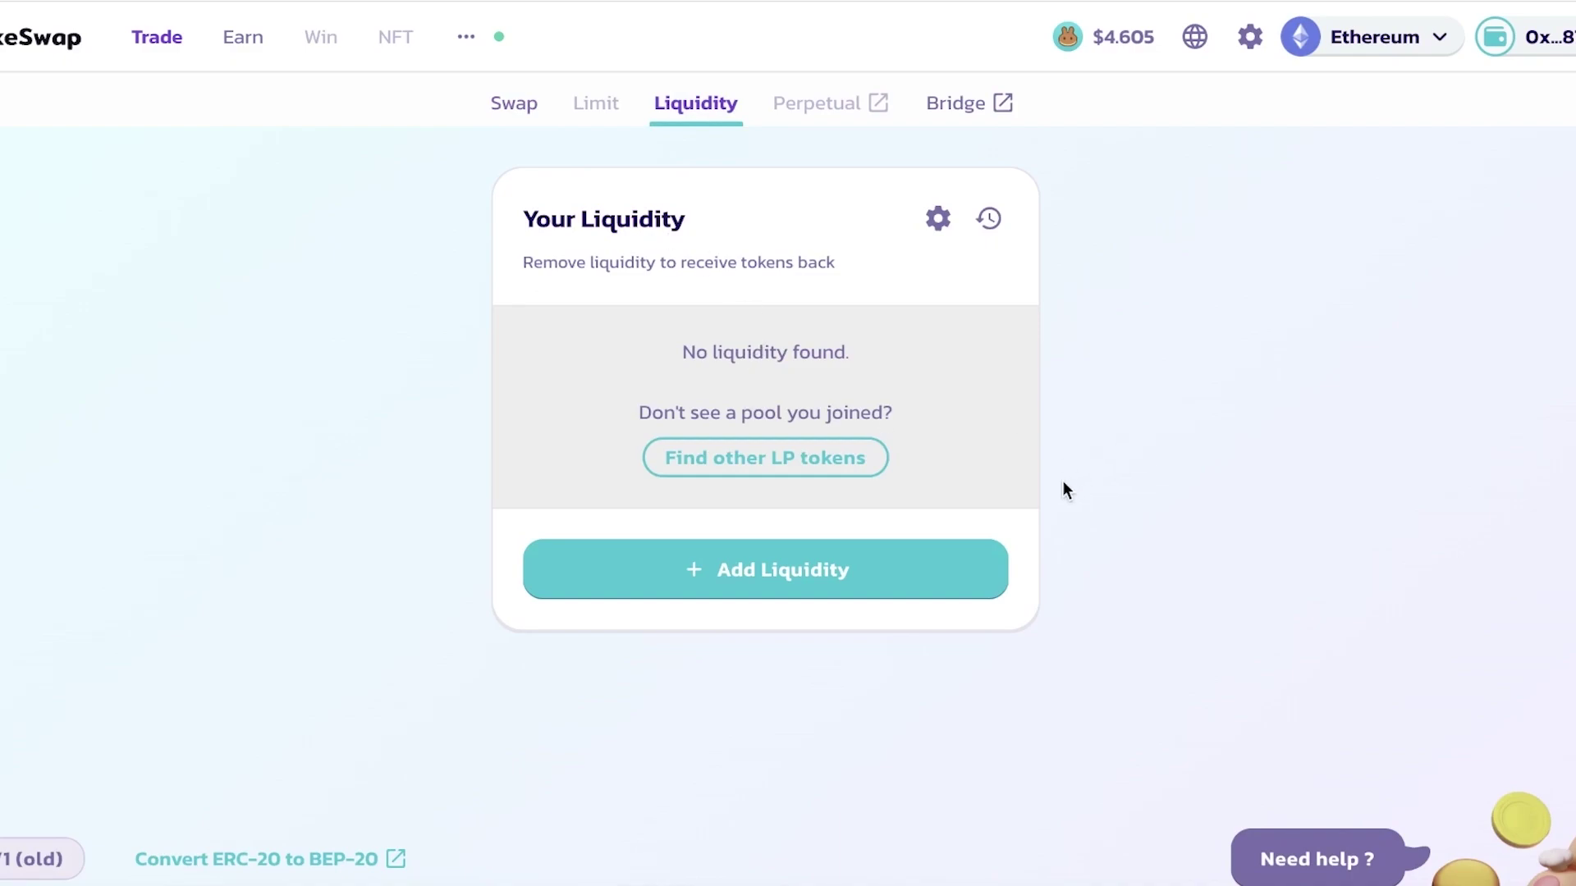
Open the Add Liquidity form, then leave it.
{"action": "left_click", "coordinate": [689, 581]}
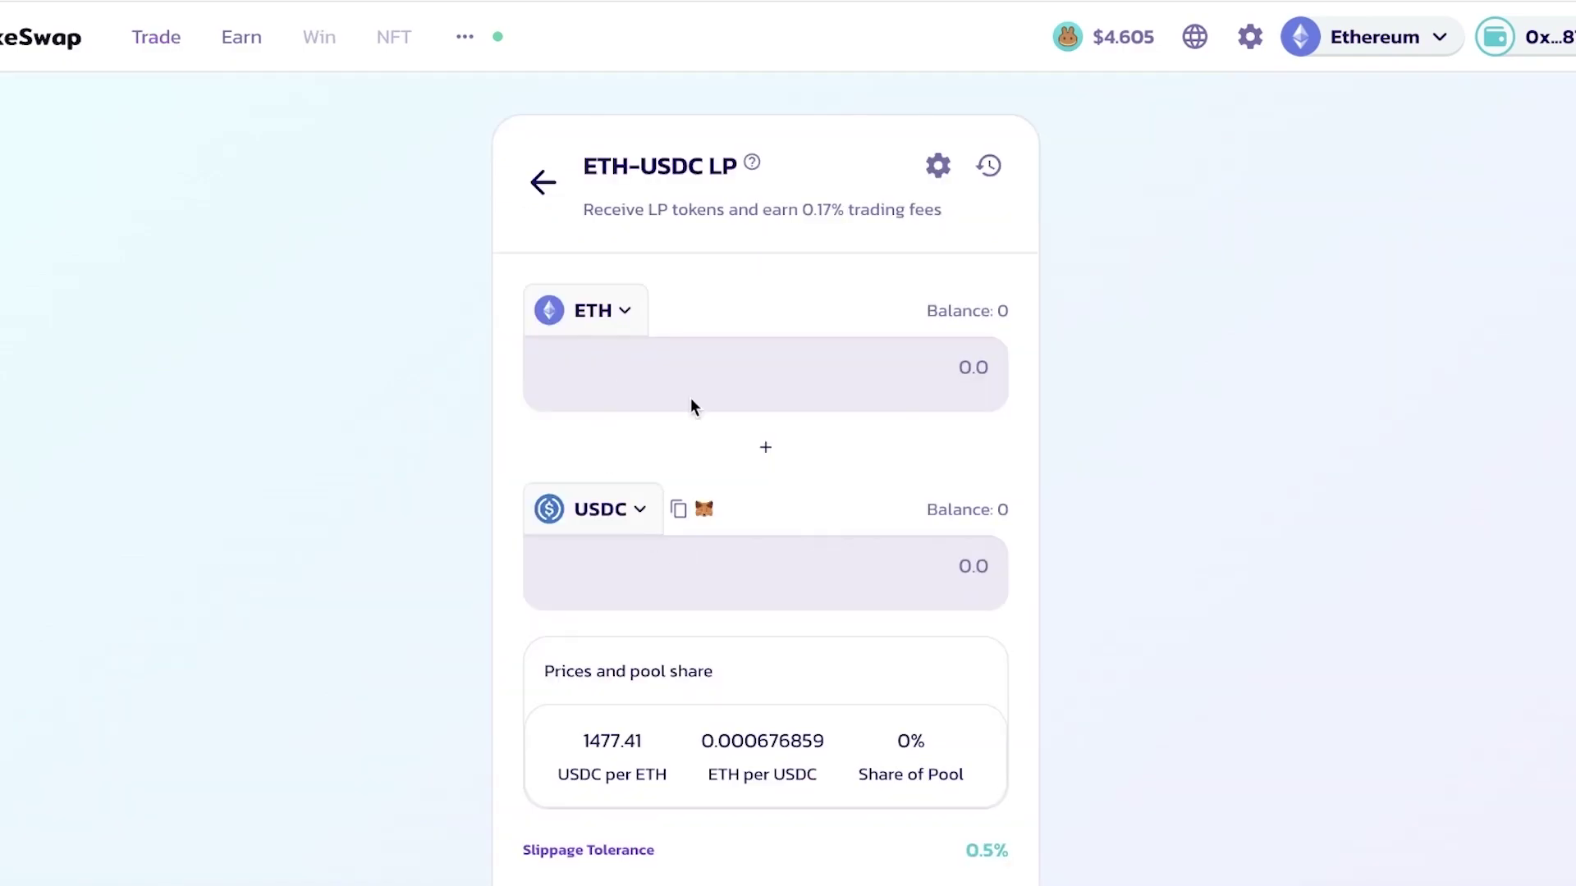
{"action": "scroll", "coordinate": [624, 460], "scroll_direction": "down", "scroll_amount": 1}
{"action": "left_click", "coordinate": [539, 144]}
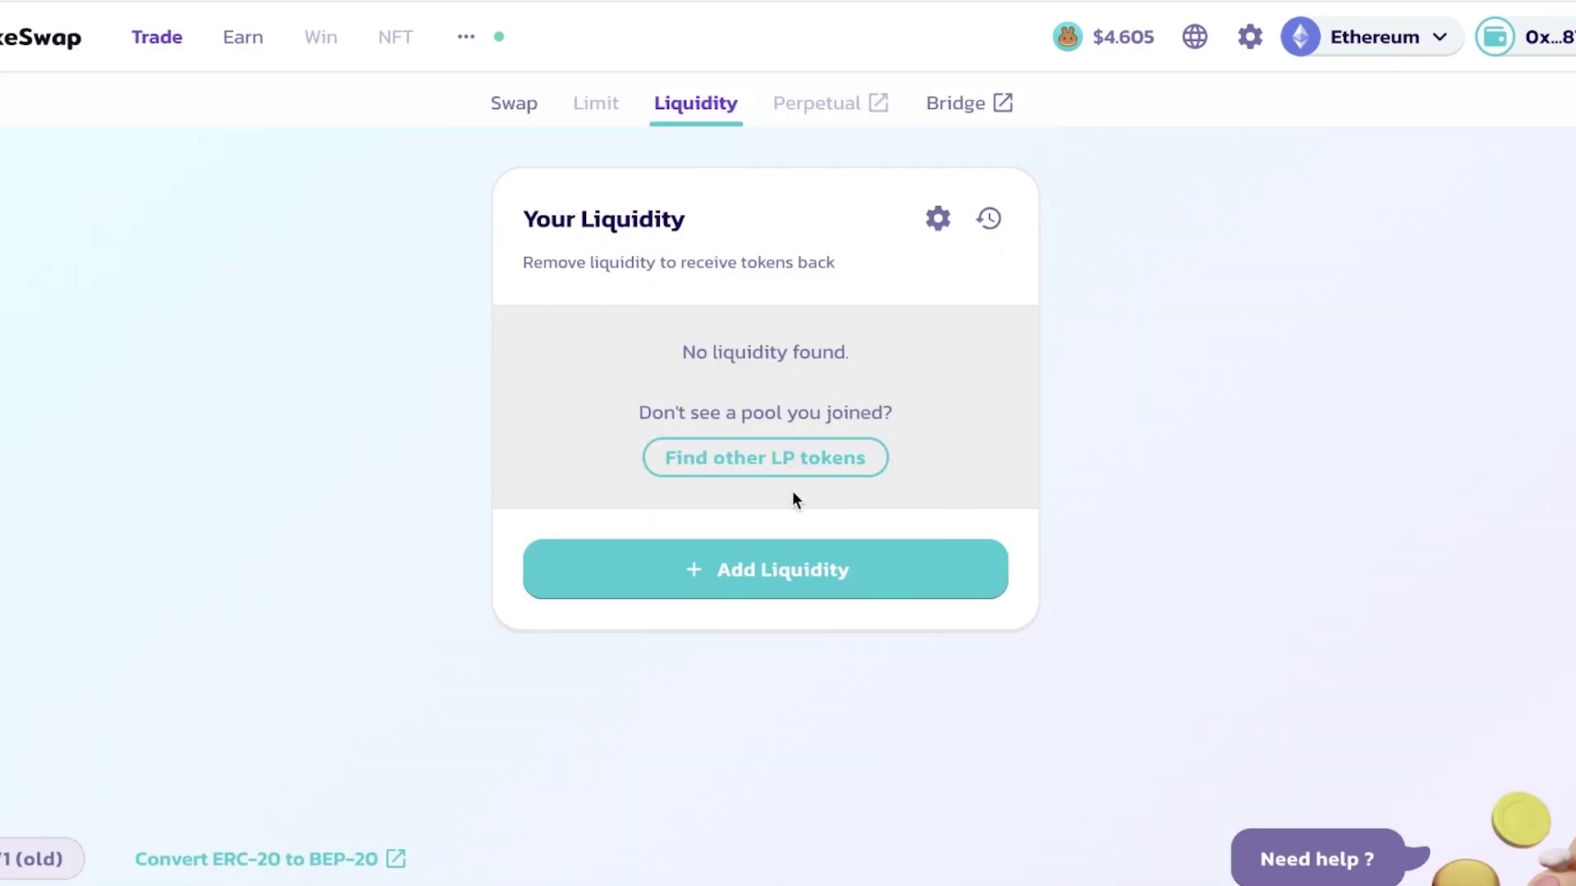
Try Find other LP tokens and its token picker, go back, and open the Bridge page.
{"action": "left_click", "coordinate": [821, 468]}
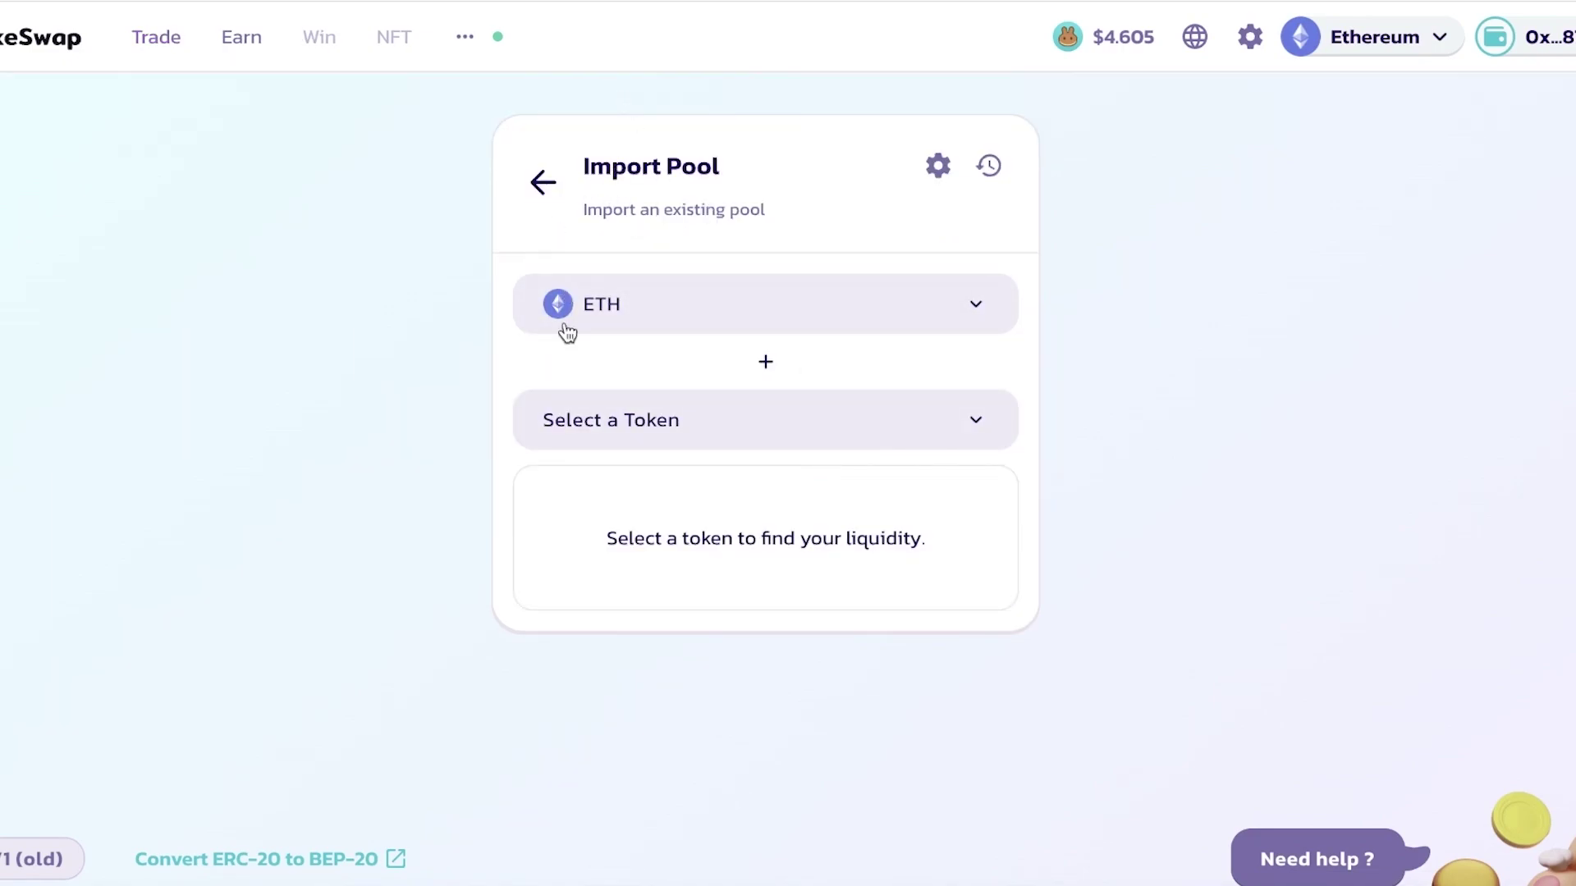
{"action": "left_click", "coordinate": [608, 422]}
{"action": "left_click", "coordinate": [1172, 359]}
{"action": "left_click", "coordinate": [540, 184]}
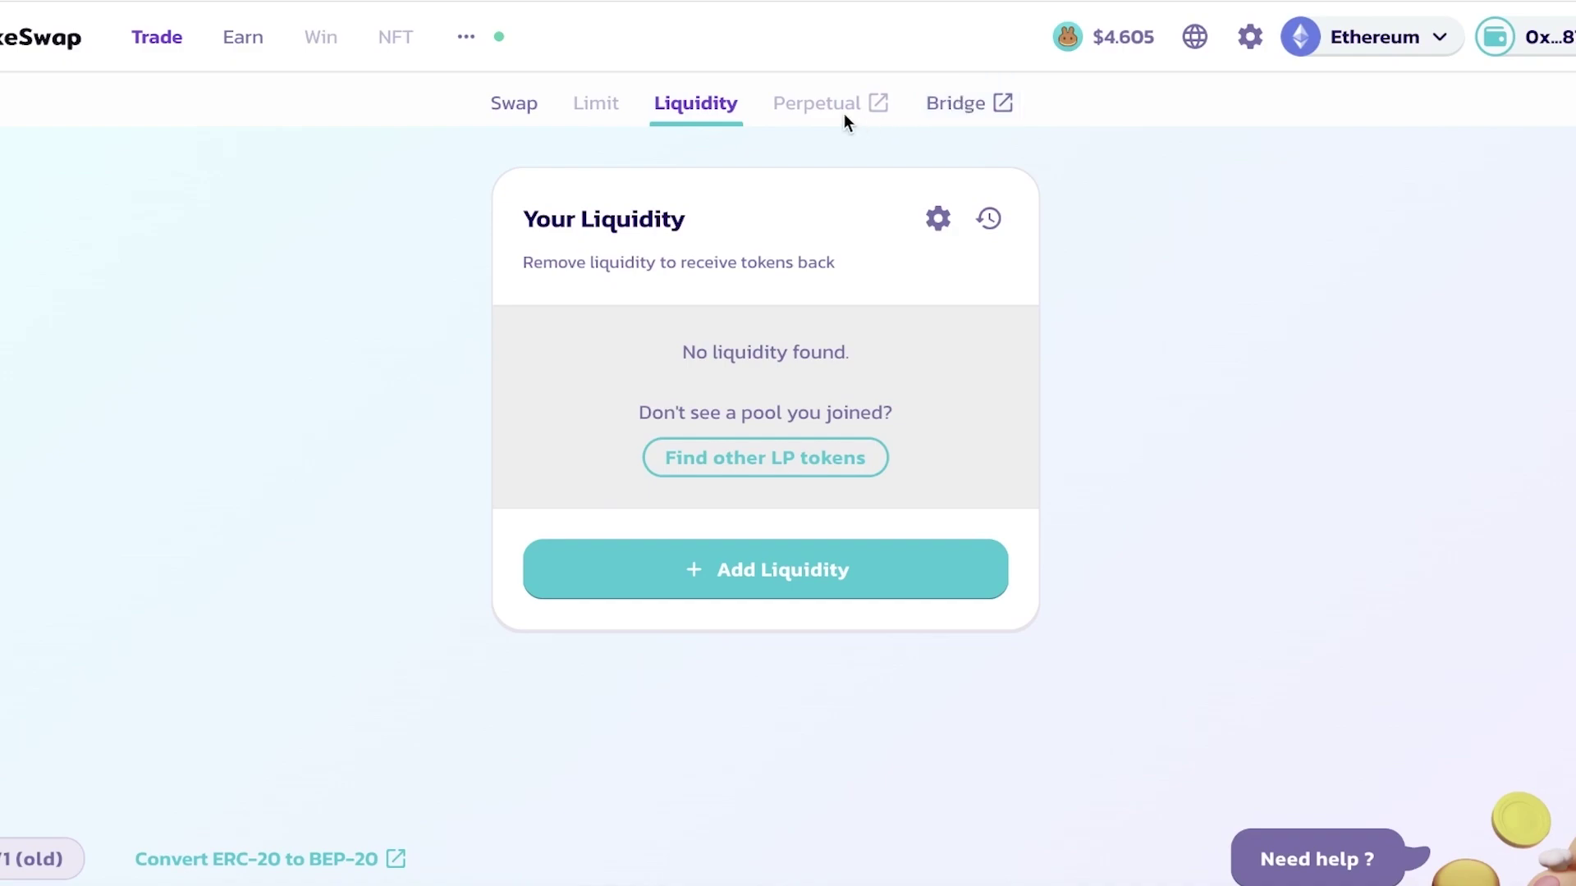
{"action": "left_click", "coordinate": [955, 116]}
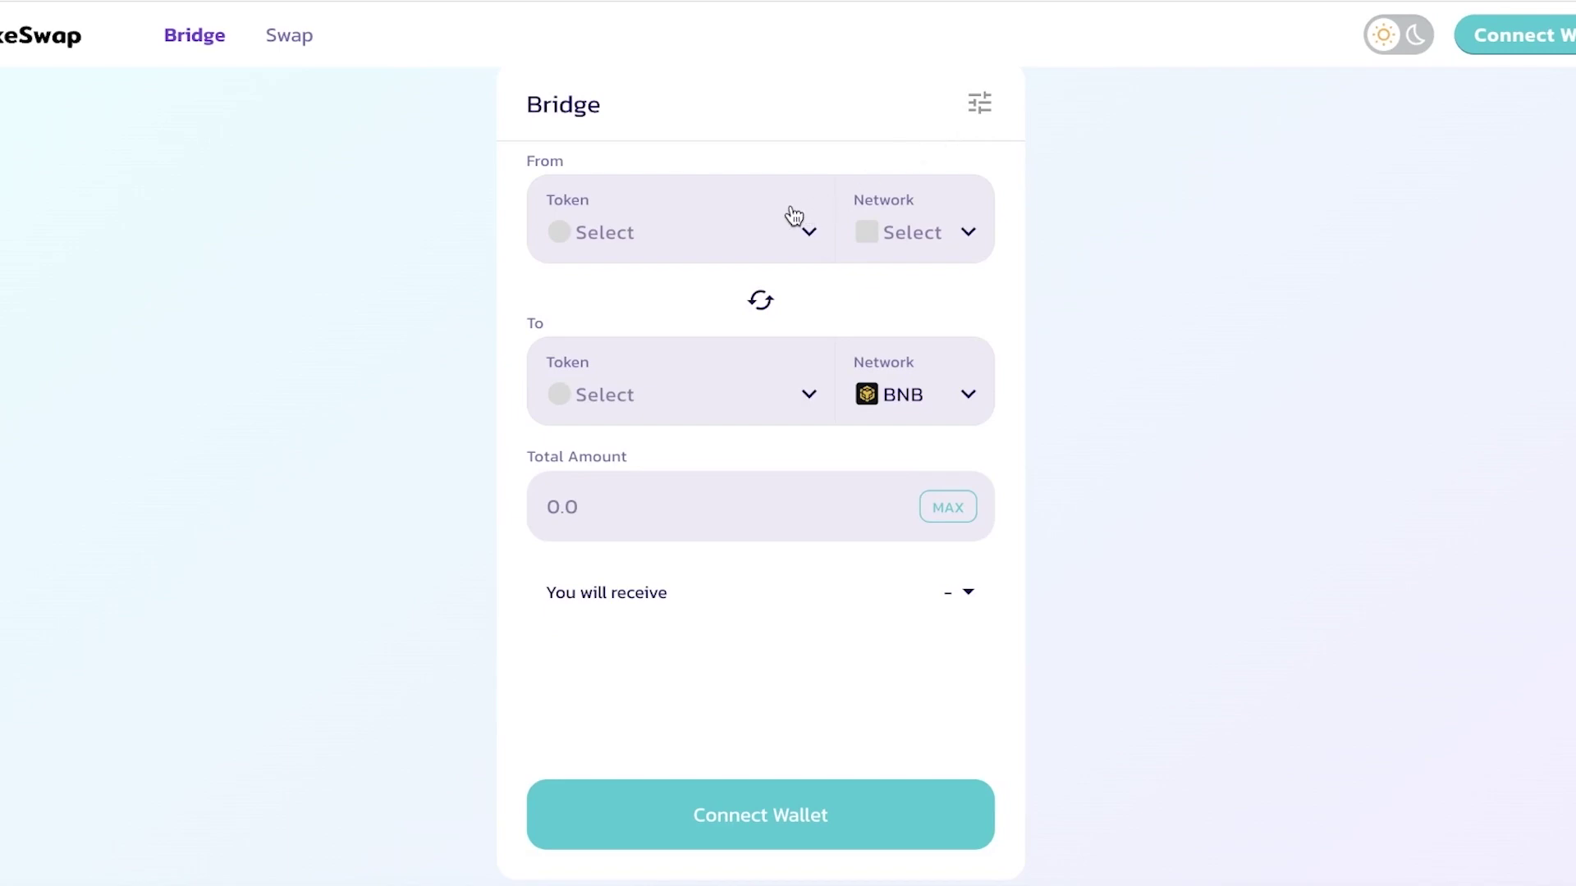
Set the bridge to send USDC on Ethereum and receive USDT, keeping BNB as destination.
{"action": "left_click", "coordinate": [707, 227]}
{"action": "left_click", "coordinate": [605, 251]}
{"action": "left_click", "coordinate": [860, 242]}
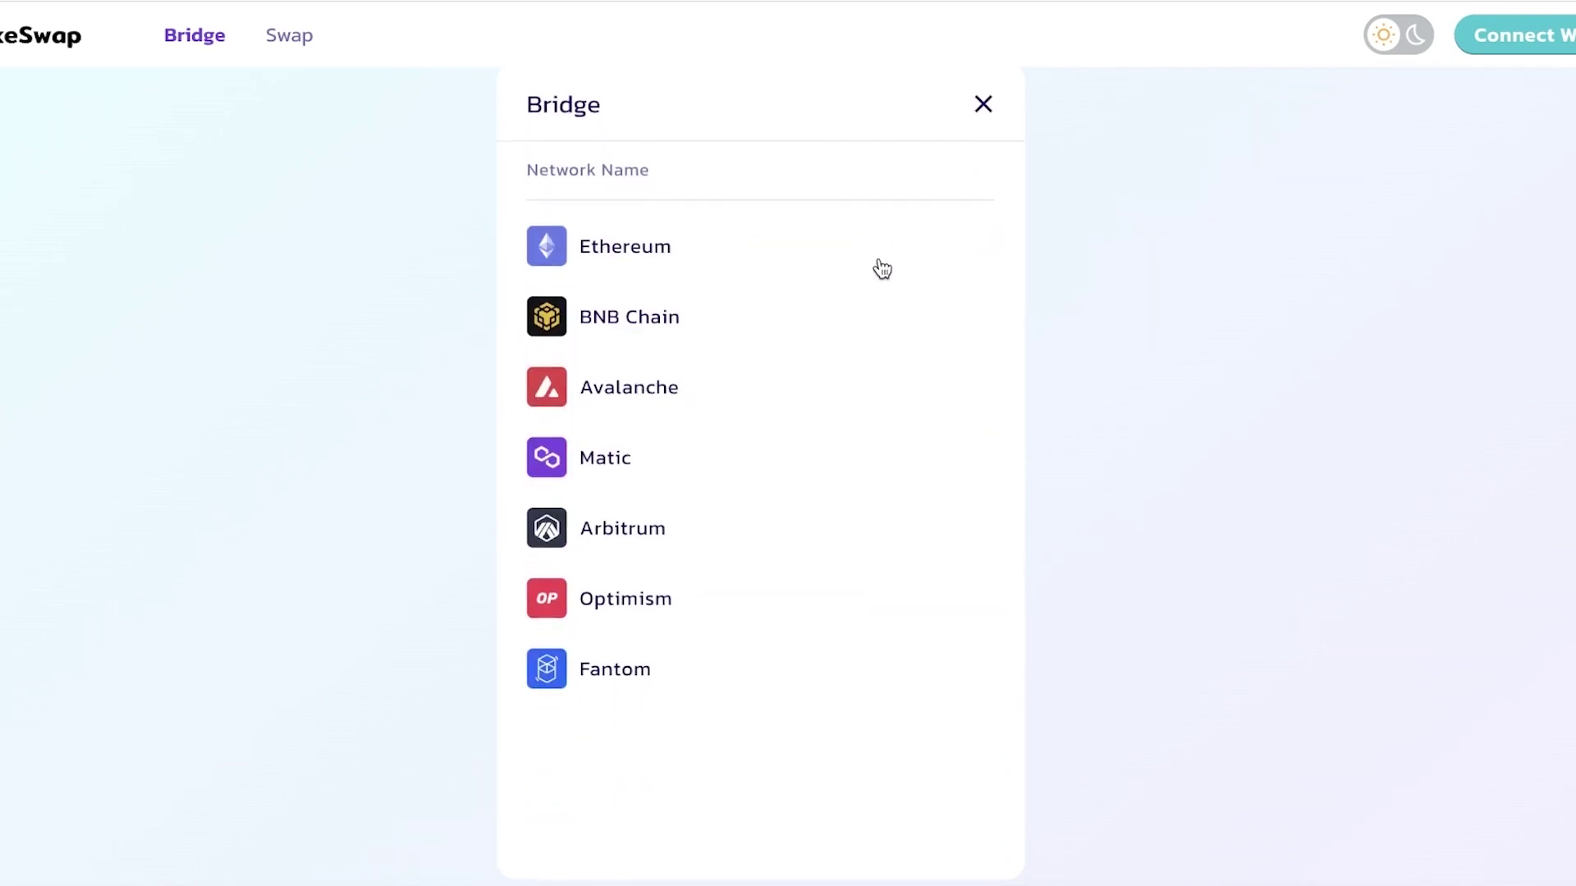
{"action": "left_click", "coordinate": [828, 244]}
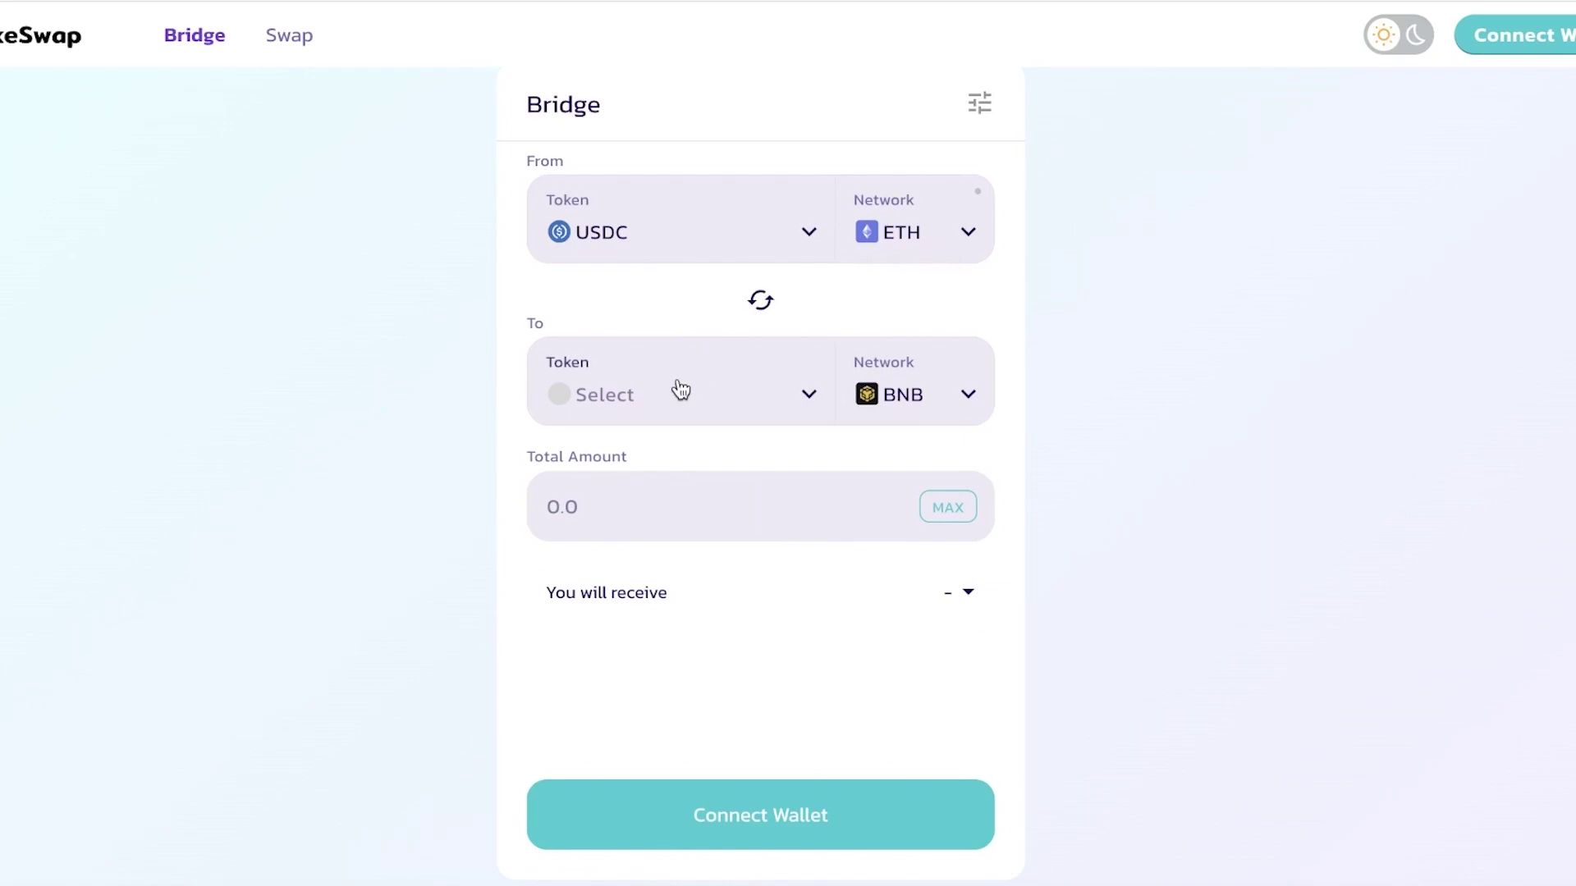
{"action": "left_click", "coordinate": [681, 389]}
{"action": "left_click", "coordinate": [627, 247]}
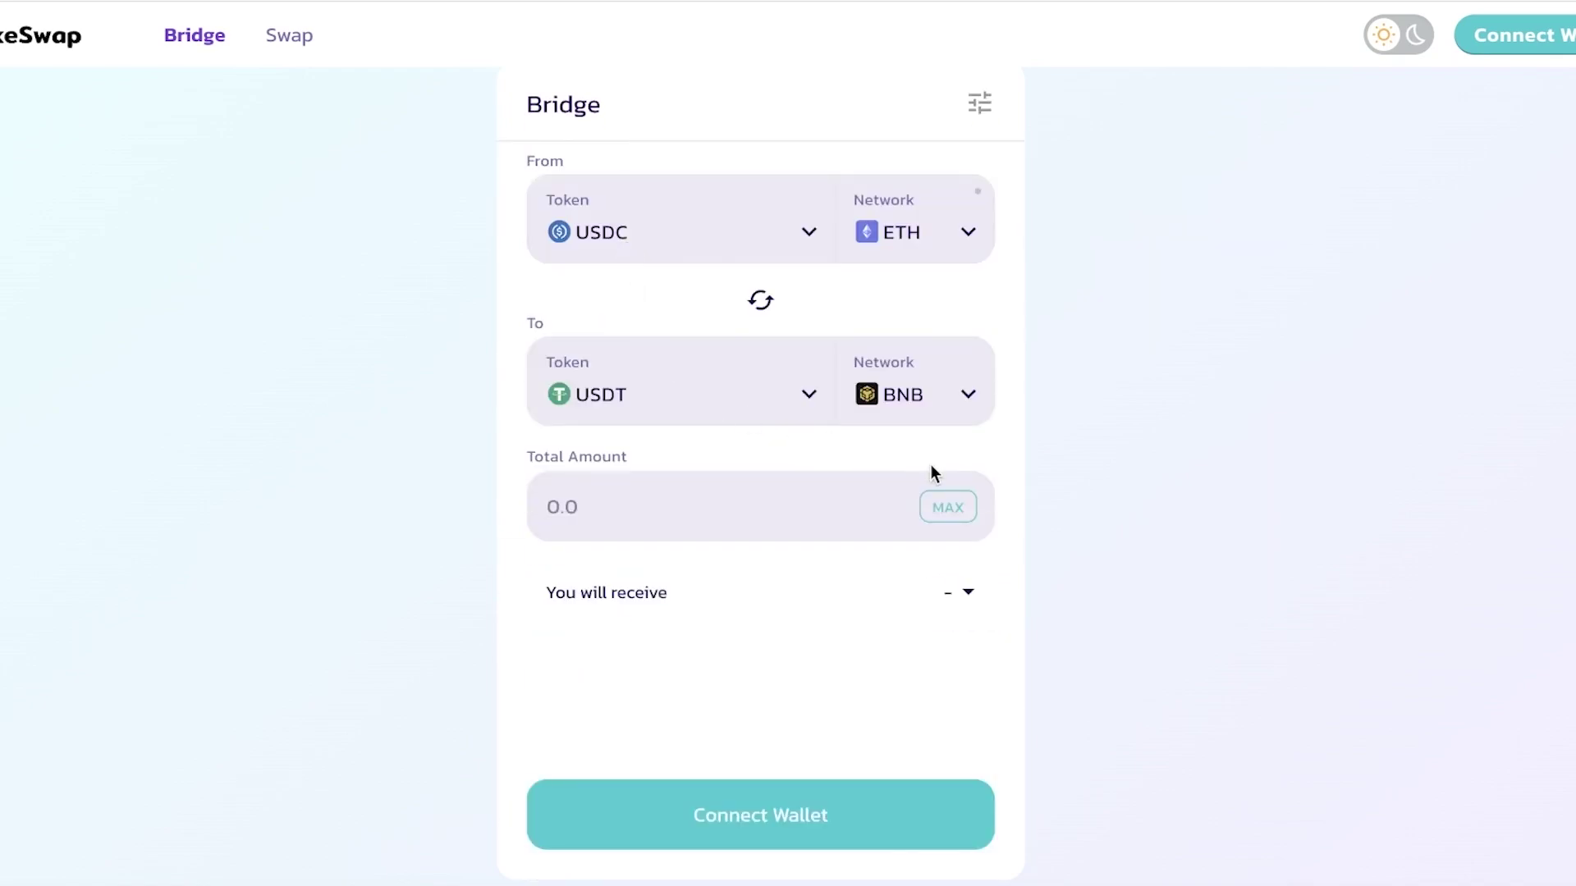
{"action": "left_click", "coordinate": [896, 407]}
{"action": "left_click", "coordinate": [984, 105]}
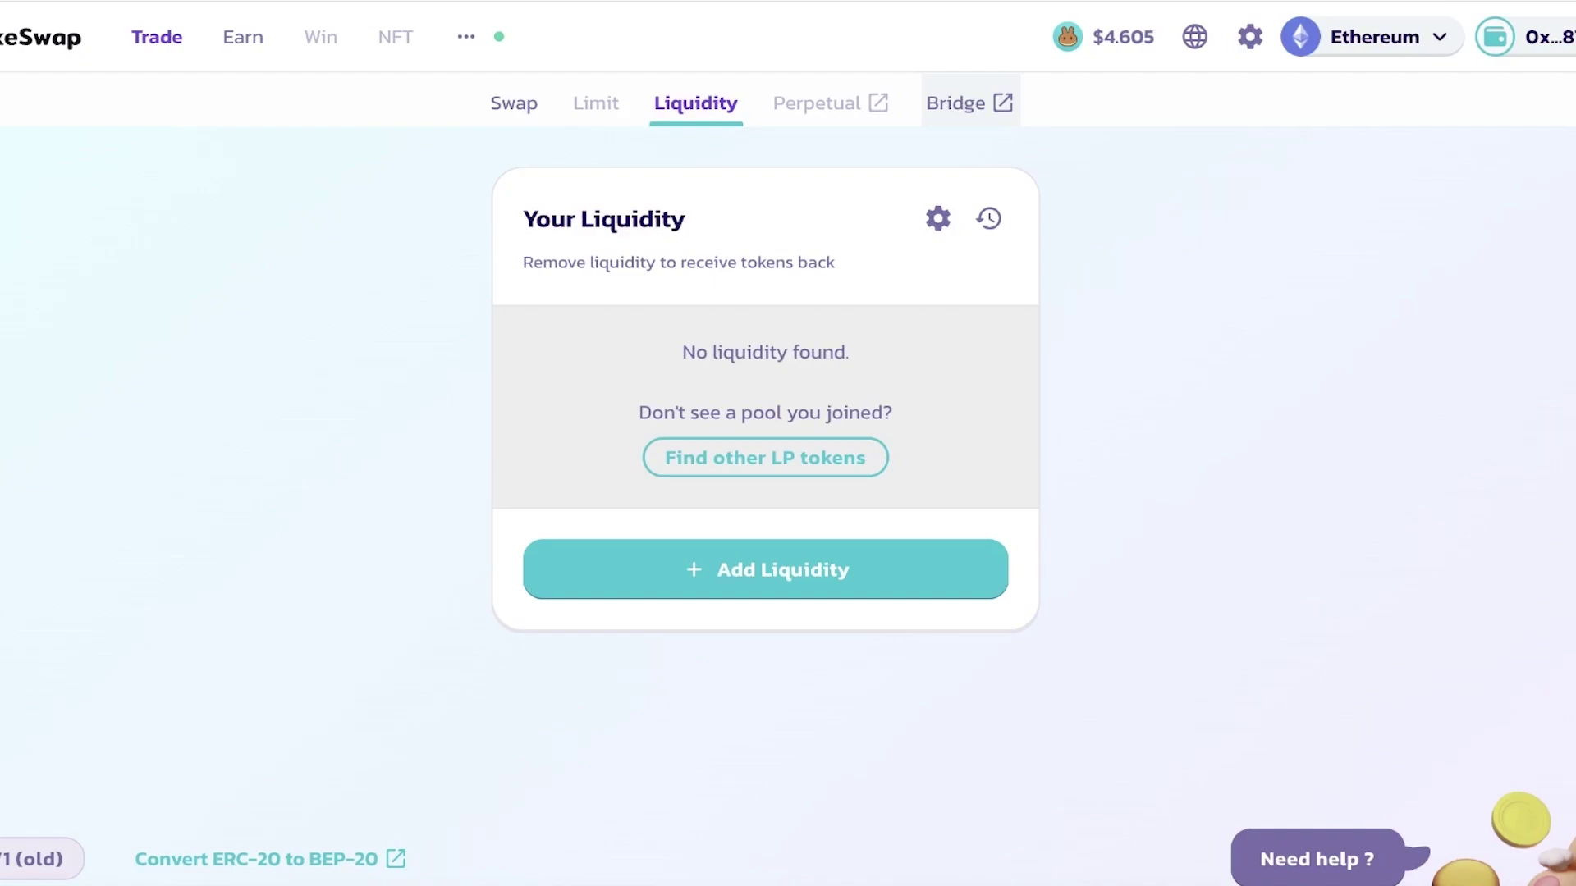
Open Earn > Farms and scroll through the live Ethereum farms.
{"action": "mouse_move", "coordinate": [246, 54]}
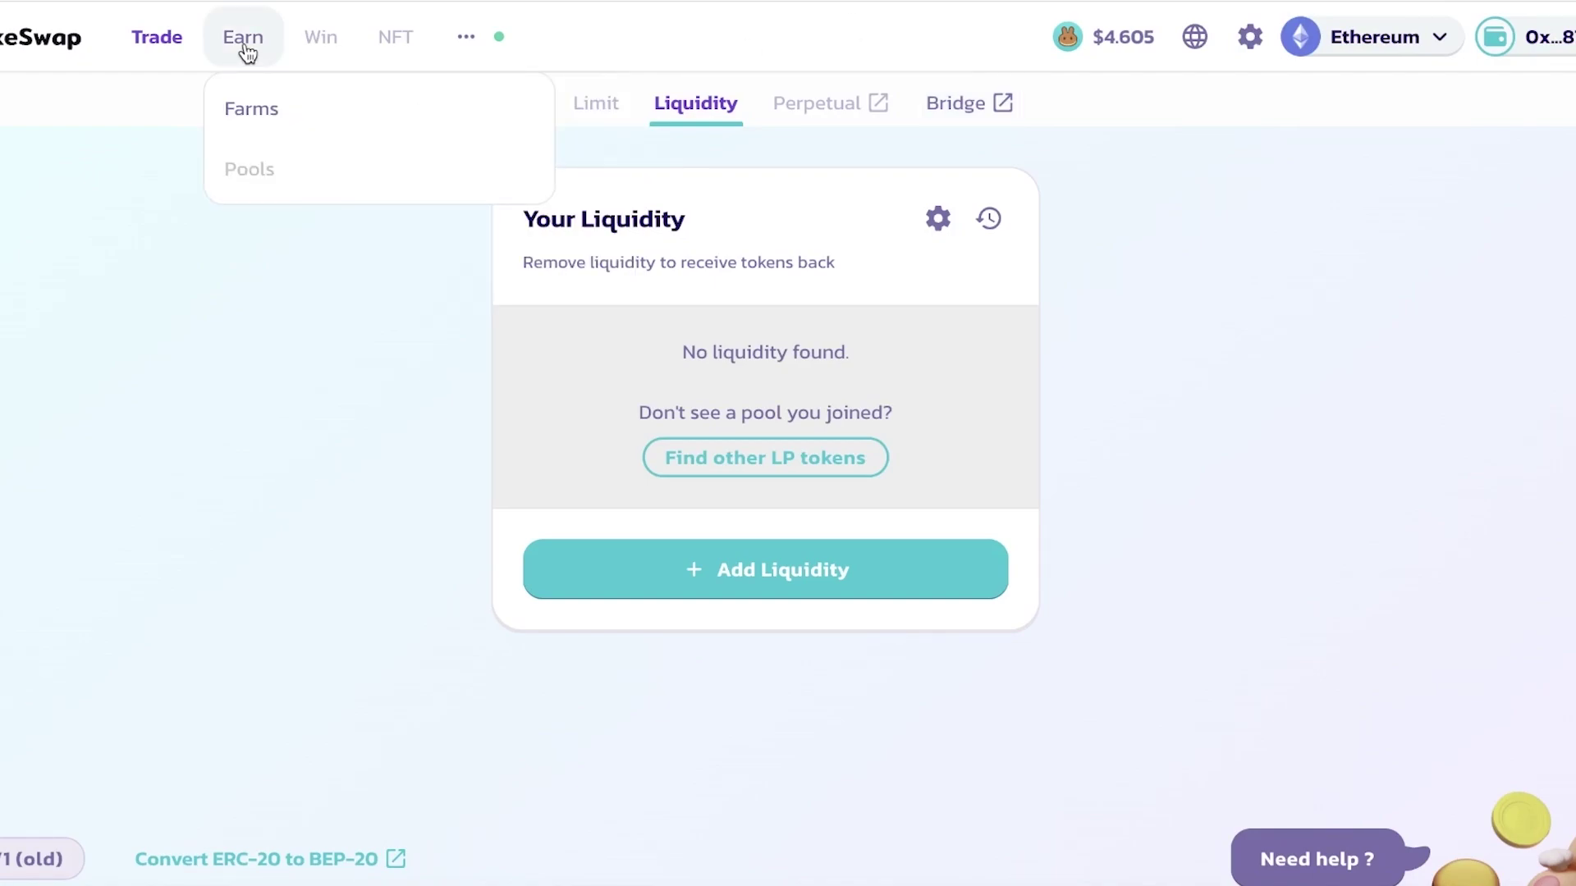
{"action": "left_click", "coordinate": [259, 110]}
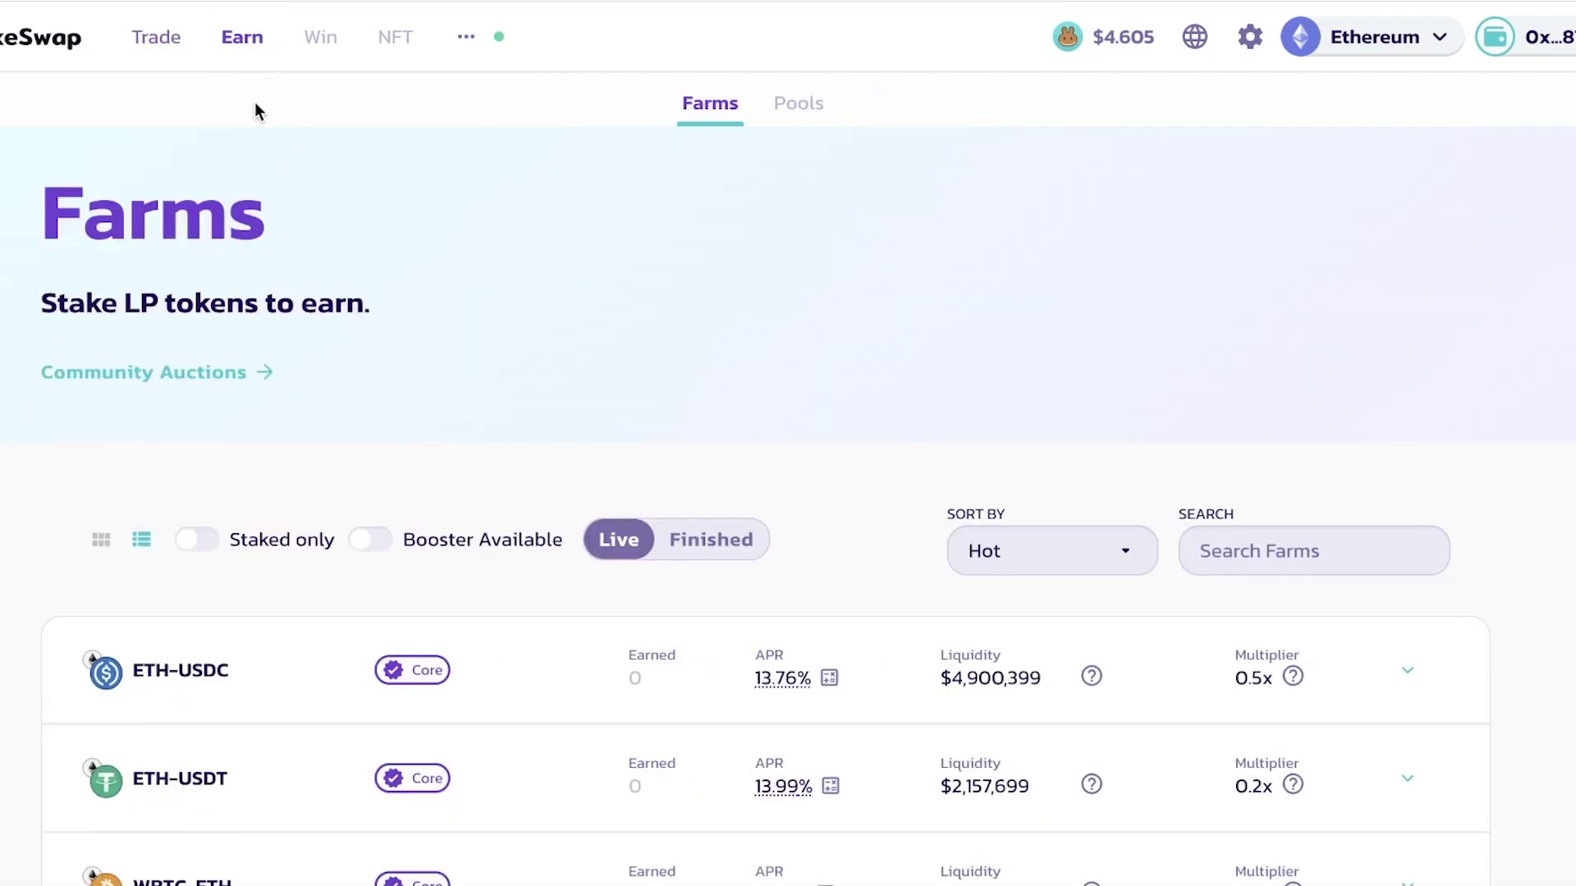
{"action": "scroll", "coordinate": [527, 257], "scroll_direction": "down", "scroll_amount": 7}
{"action": "scroll", "coordinate": [431, 258], "scroll_direction": "up", "scroll_amount": 7}
{"action": "scroll", "coordinate": [341, 304], "scroll_direction": "down", "scroll_amount": 2}
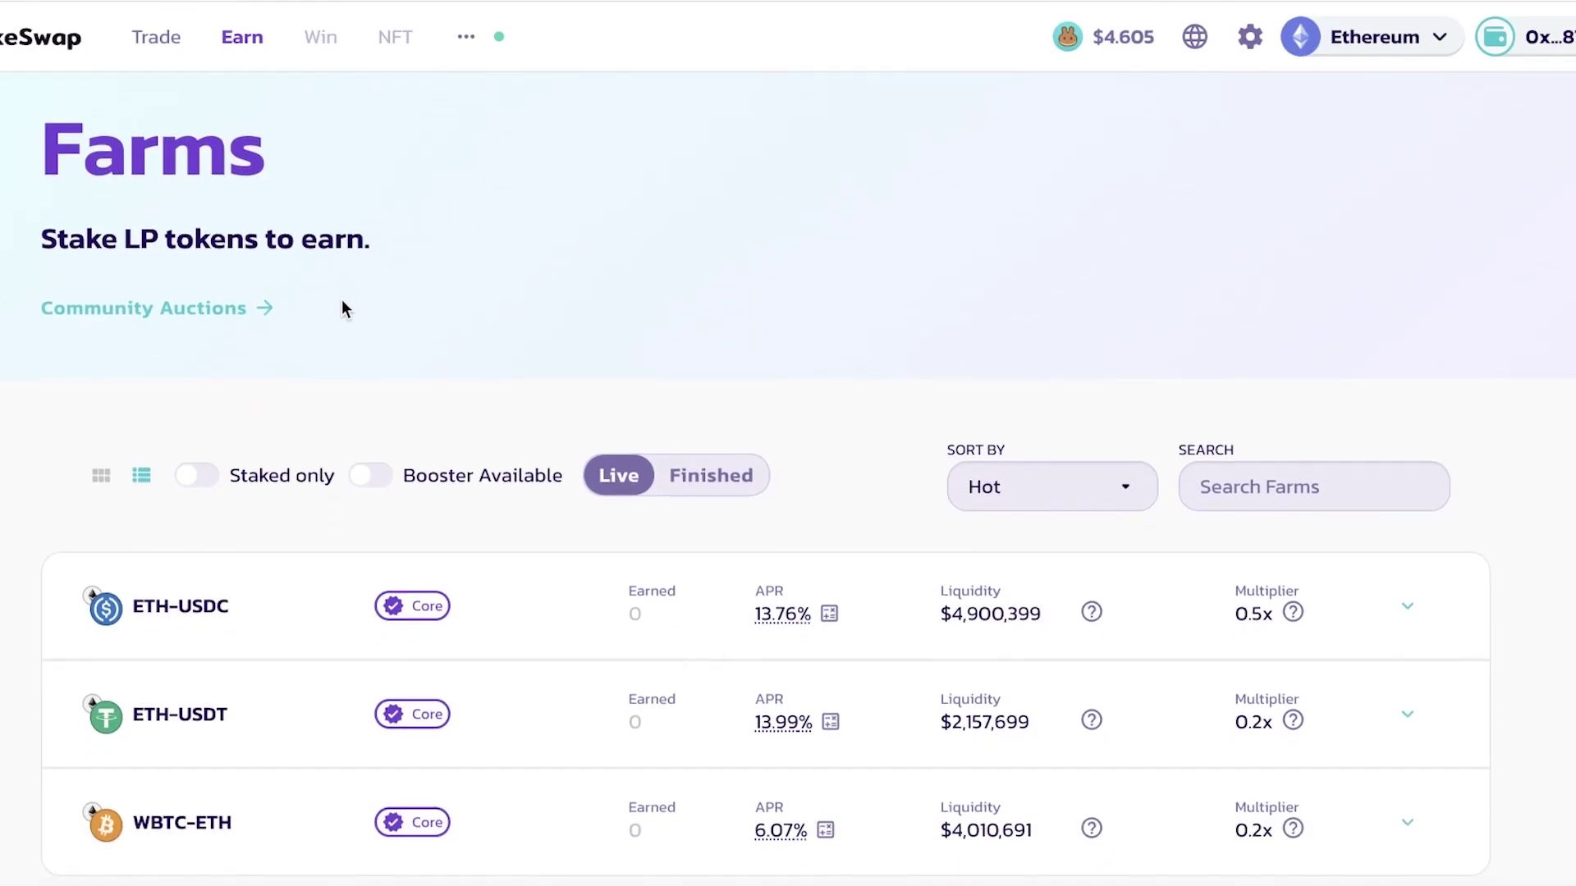
{"action": "scroll", "coordinate": [323, 423], "scroll_direction": "down", "scroll_amount": 2}
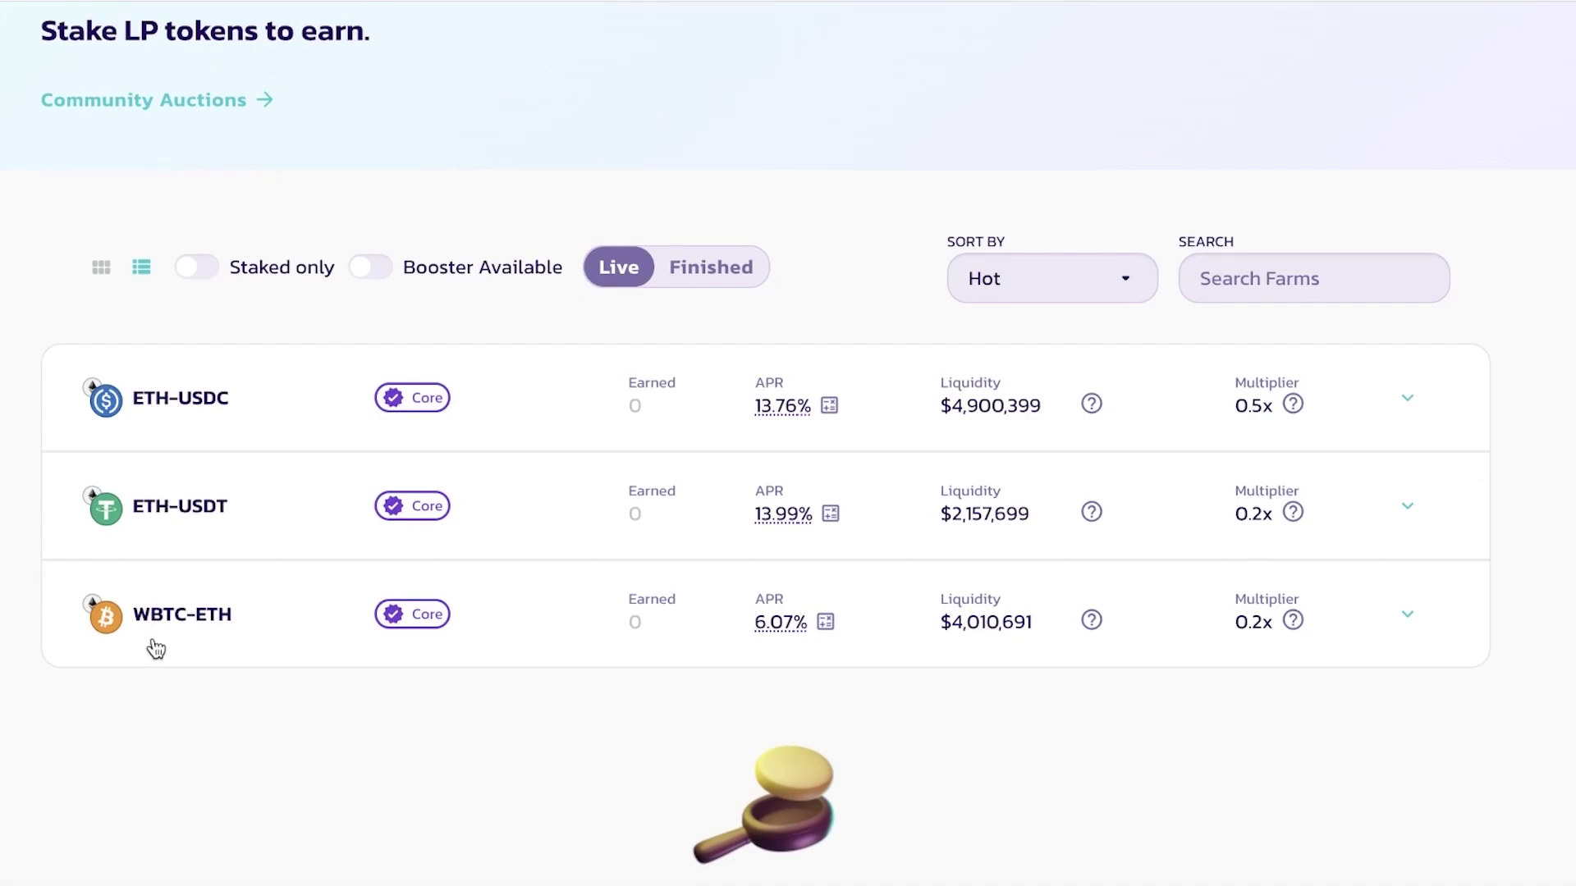
{"action": "scroll", "coordinate": [338, 615], "scroll_direction": "down", "scroll_amount": 3}
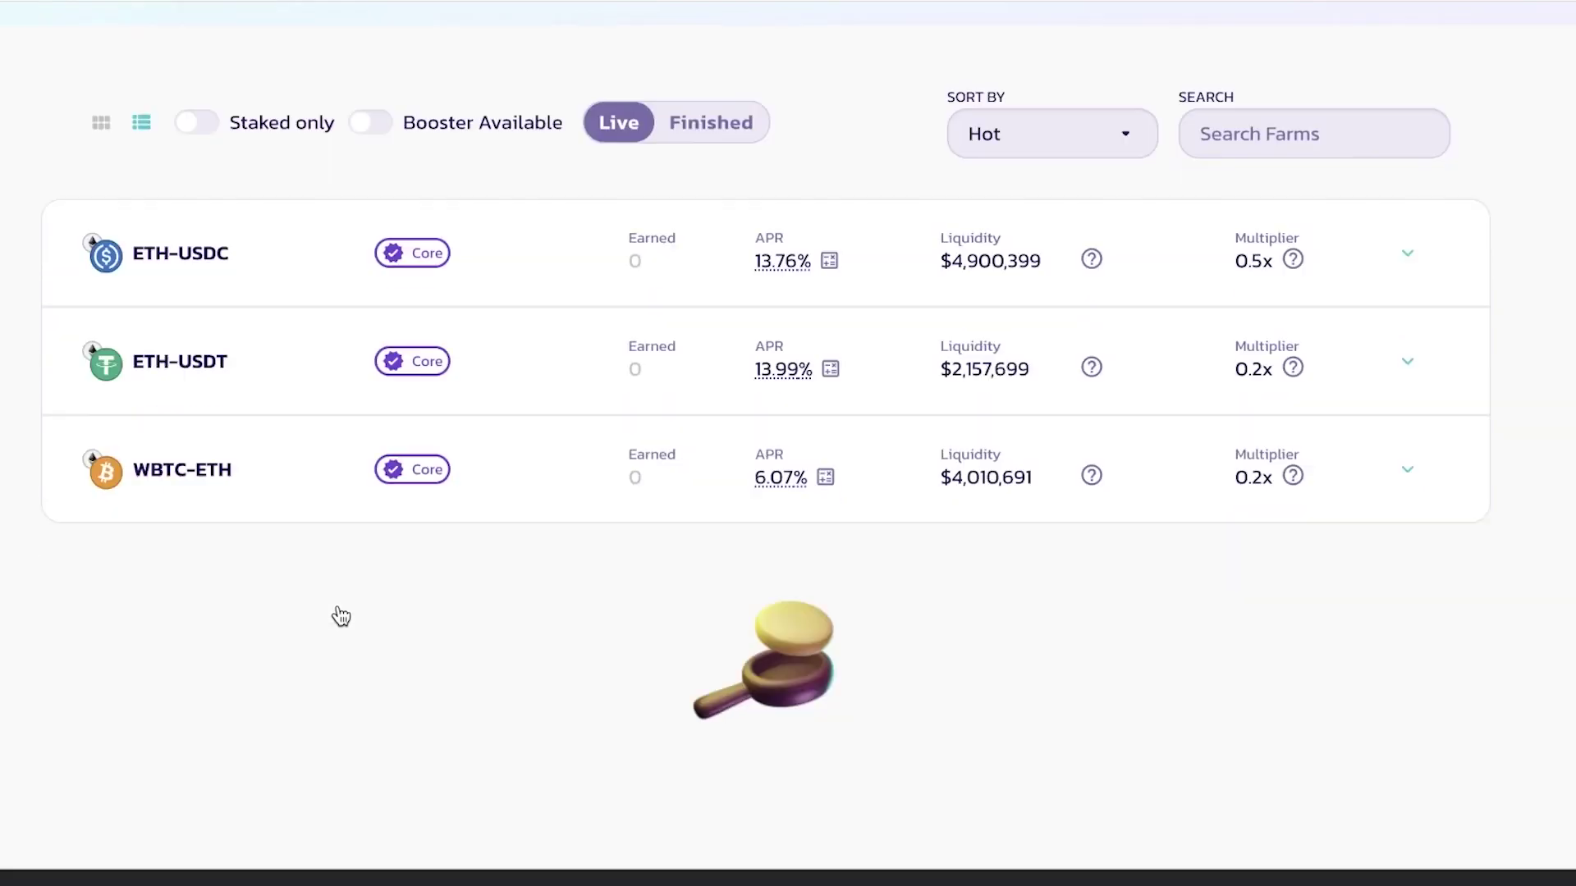
{"action": "scroll", "coordinate": [918, 167], "scroll_direction": "up", "scroll_amount": 1}
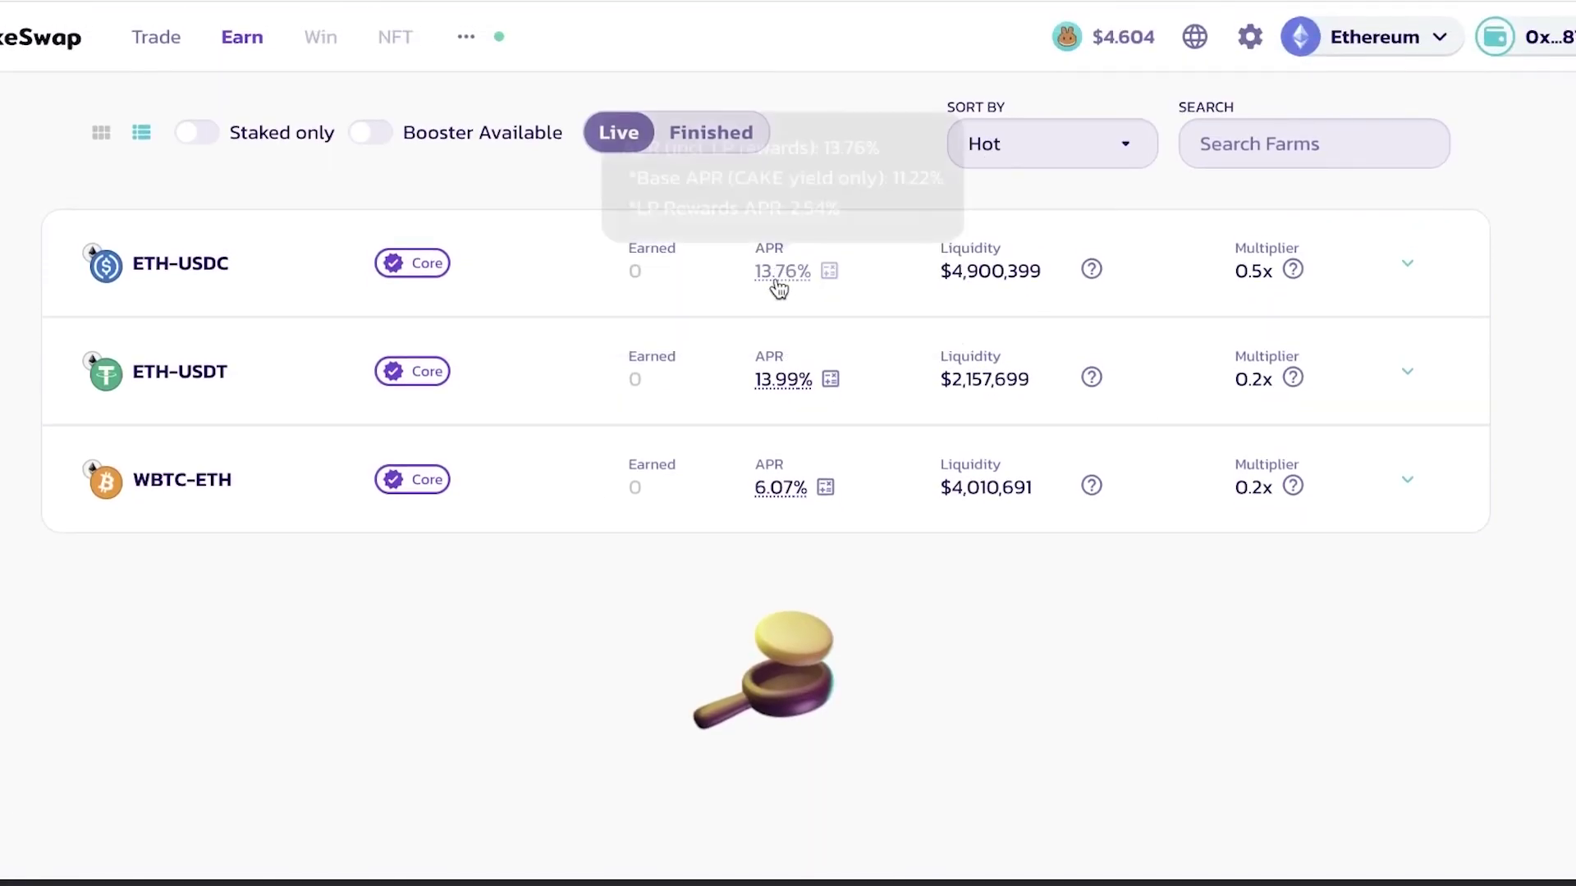
Expand the ETH-USDC and ETH-USDT farm rows to review their details.
{"action": "mouse_move", "coordinate": [782, 293]}
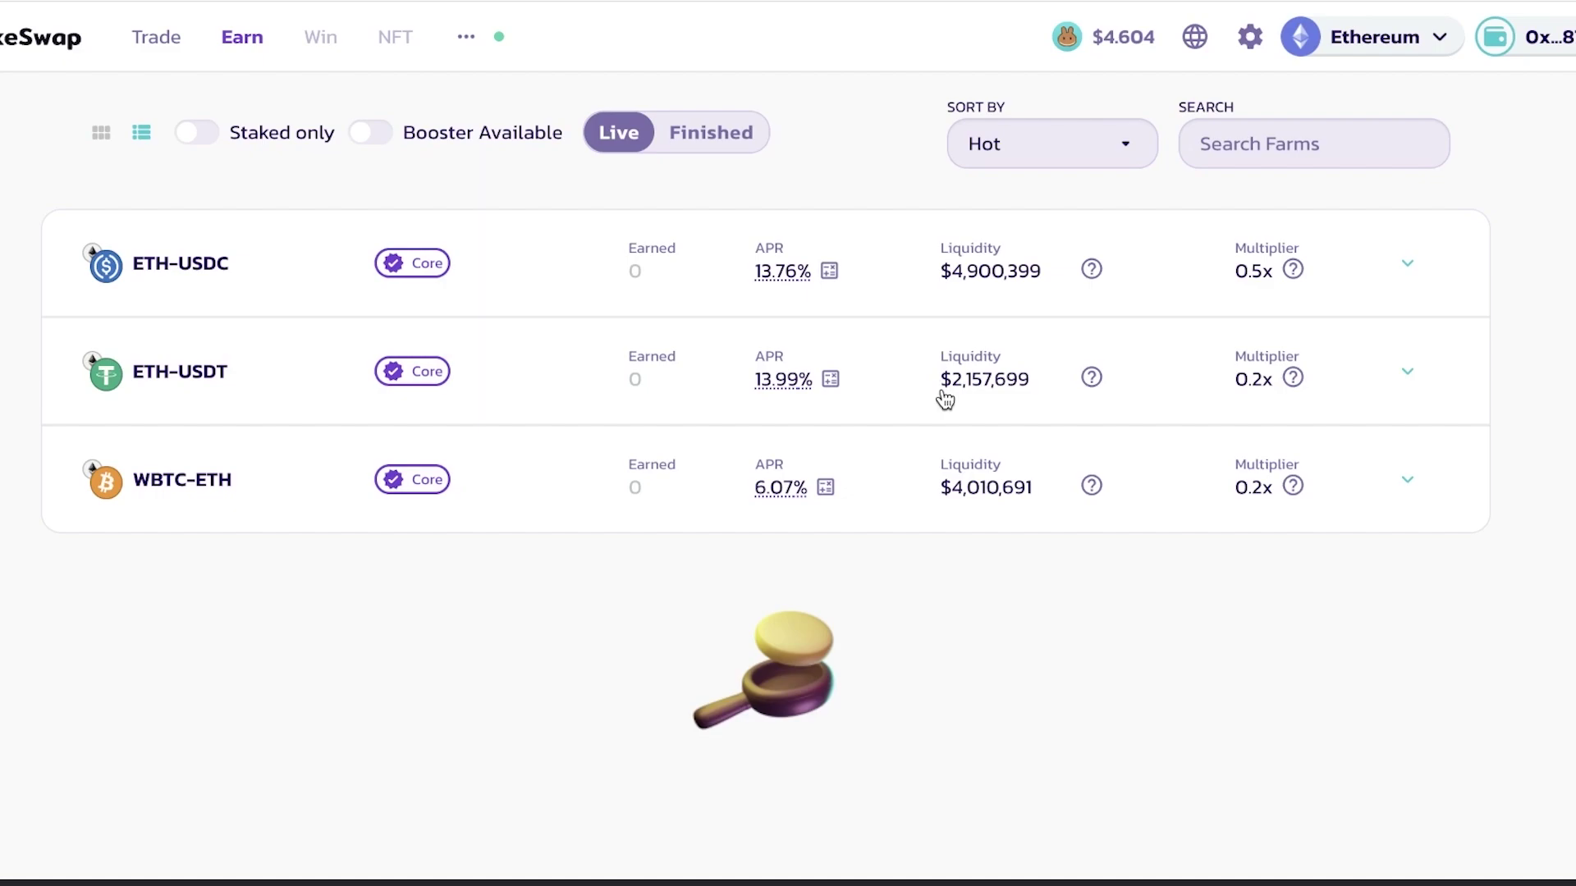
{"action": "left_click", "coordinate": [1271, 270]}
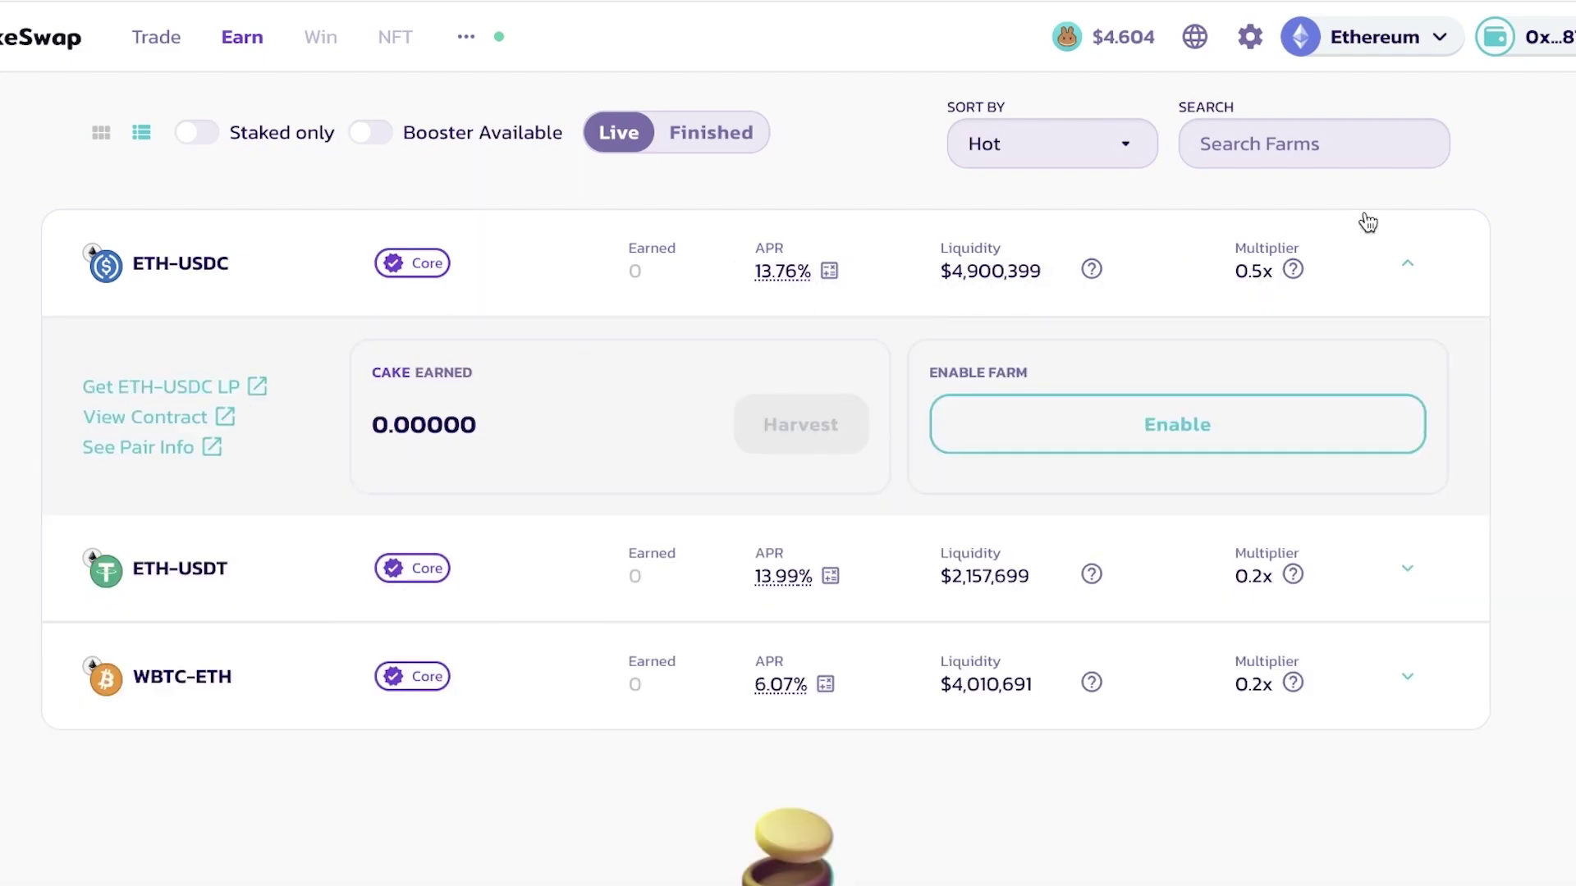
{"action": "scroll", "coordinate": [1329, 355], "scroll_direction": "down", "scroll_amount": 8}
{"action": "scroll", "coordinate": [833, 436], "scroll_direction": "up", "scroll_amount": 7}
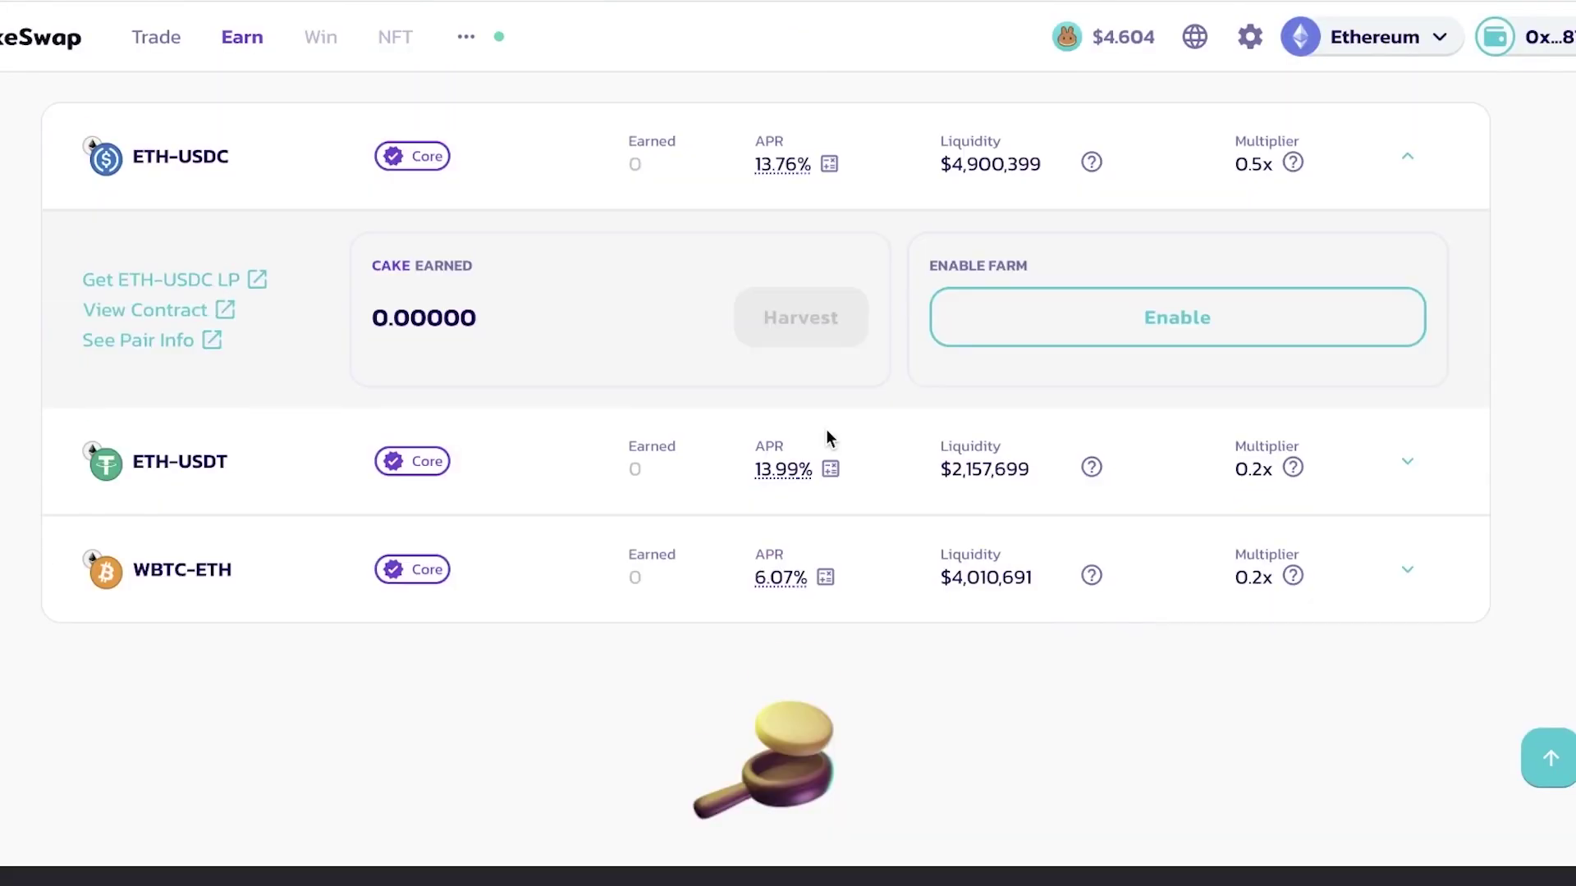
{"action": "left_click", "coordinate": [1224, 458]}
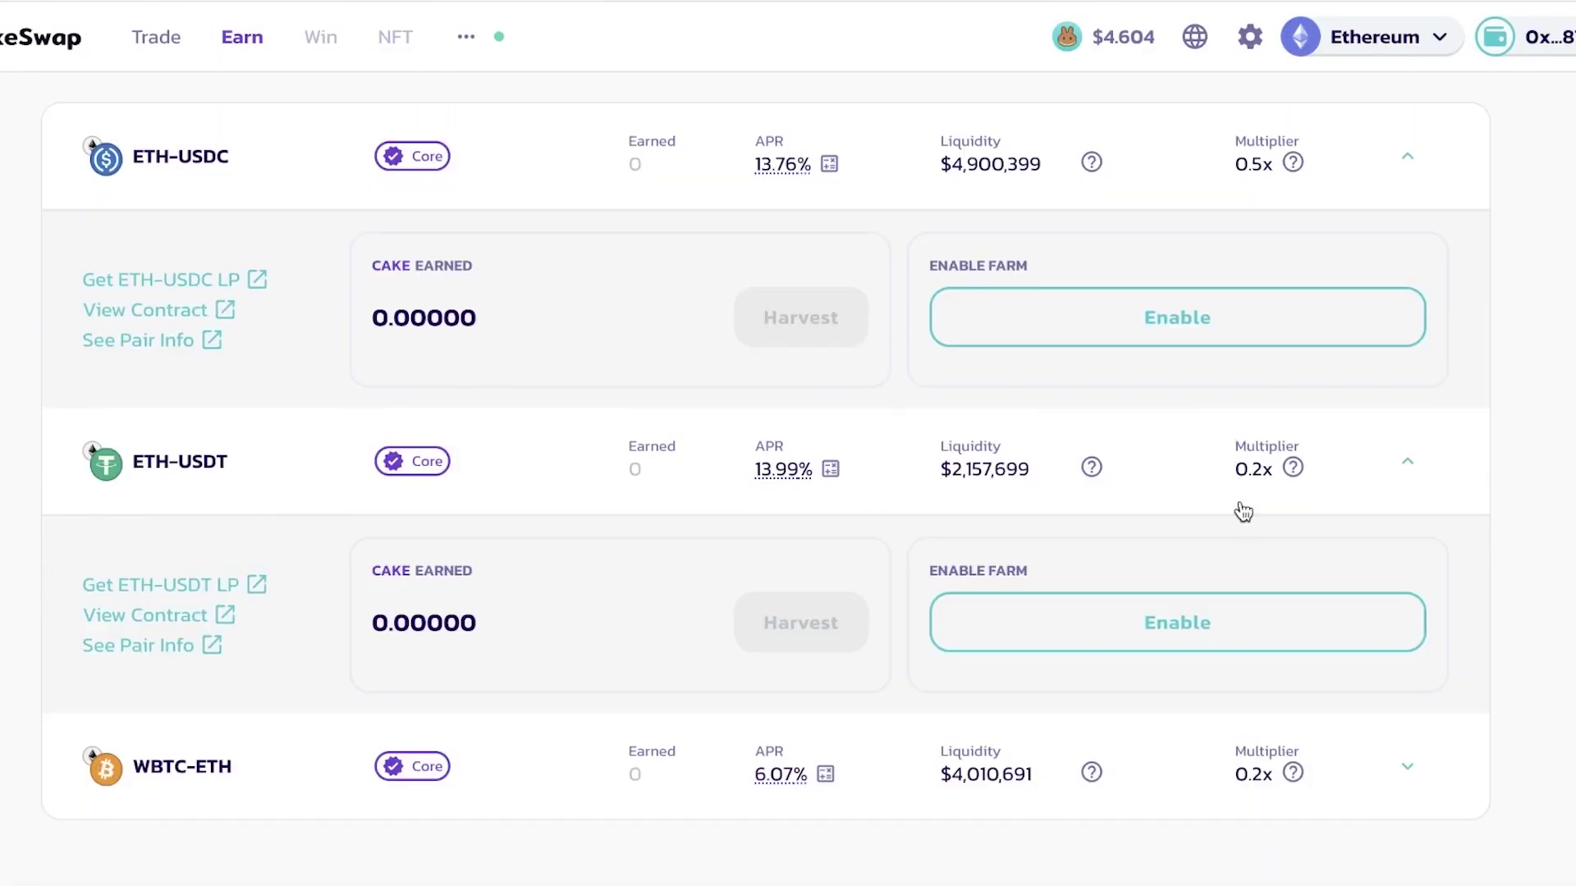
{"action": "scroll", "coordinate": [1243, 512], "scroll_direction": "down", "scroll_amount": 1}
{"action": "scroll", "coordinate": [1263, 510], "scroll_direction": "up", "scroll_amount": 7}
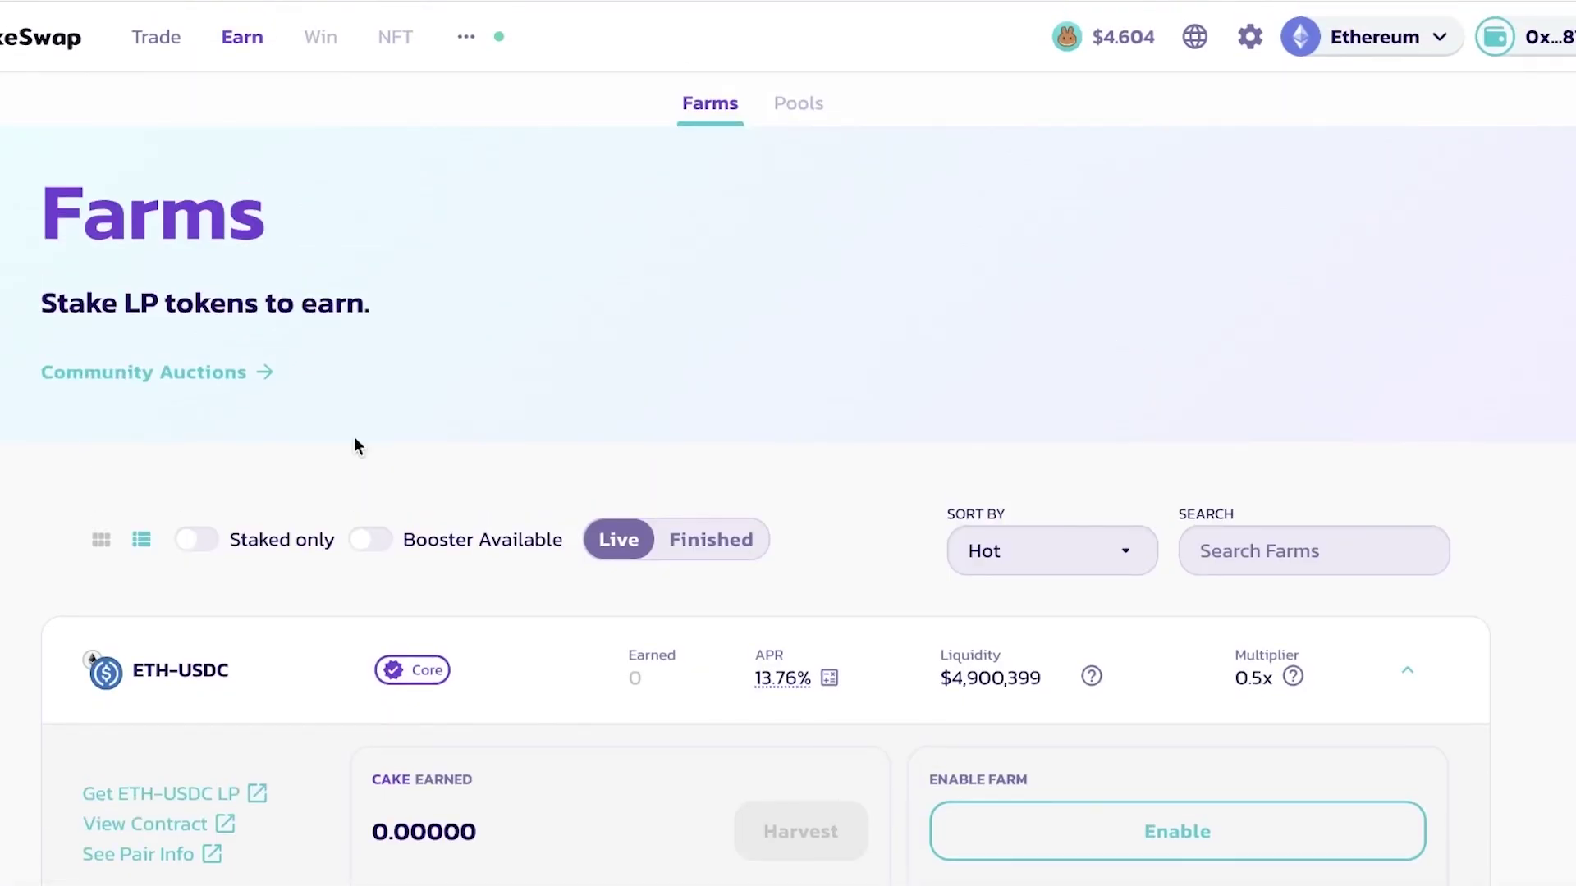
{"action": "scroll", "coordinate": [633, 562], "scroll_direction": "down", "scroll_amount": 3}
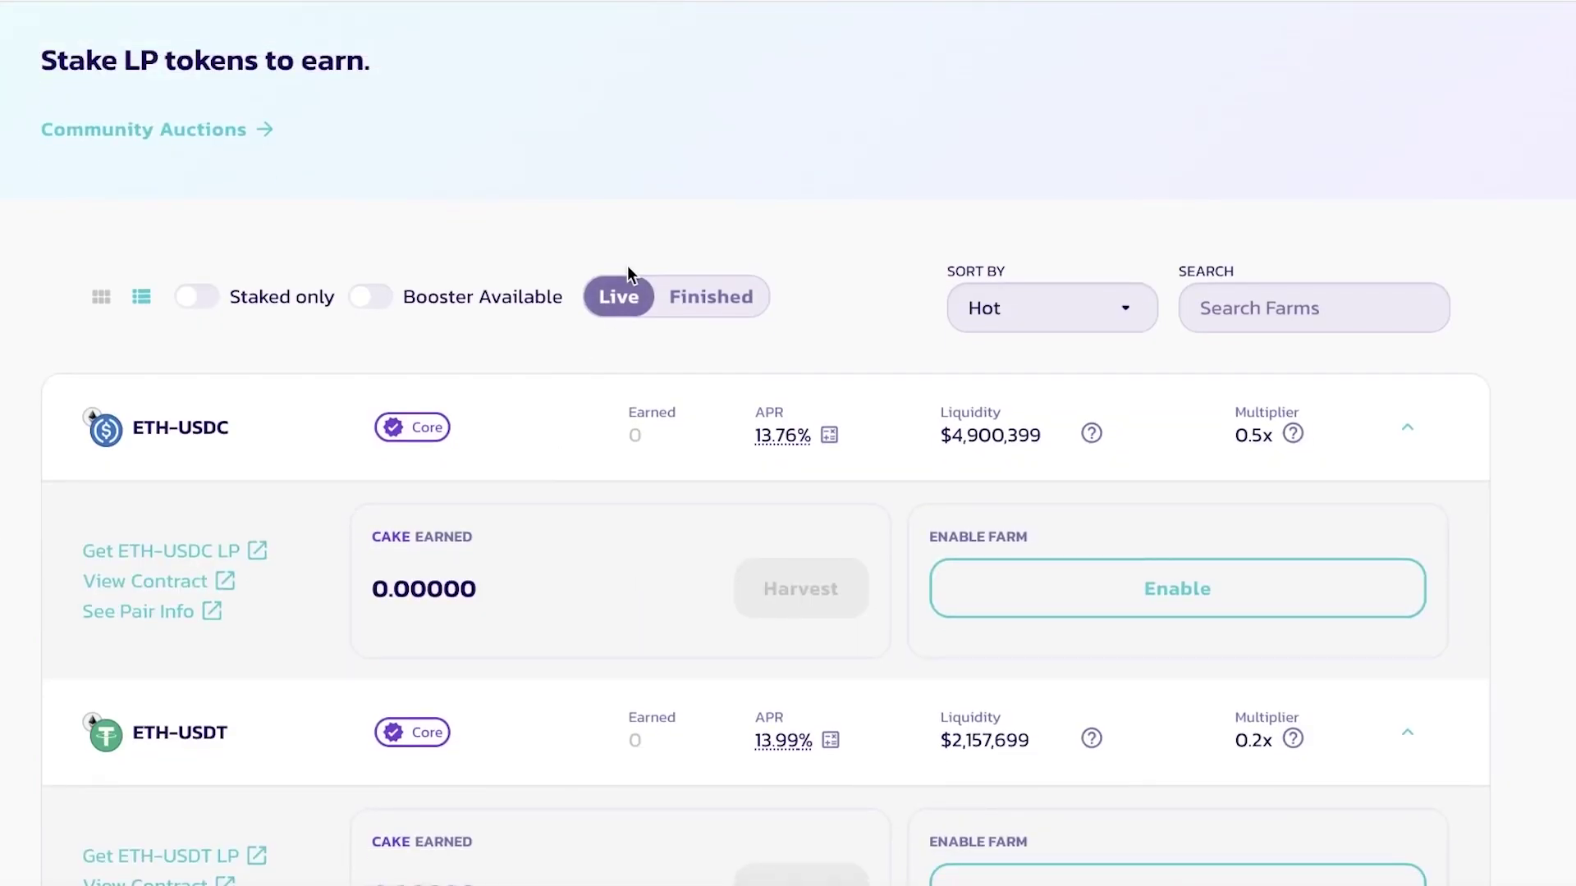
{"action": "scroll", "coordinate": [433, 340], "scroll_direction": "down", "scroll_amount": 10}
{"action": "scroll", "coordinate": [468, 257], "scroll_direction": "up", "scroll_amount": 1}
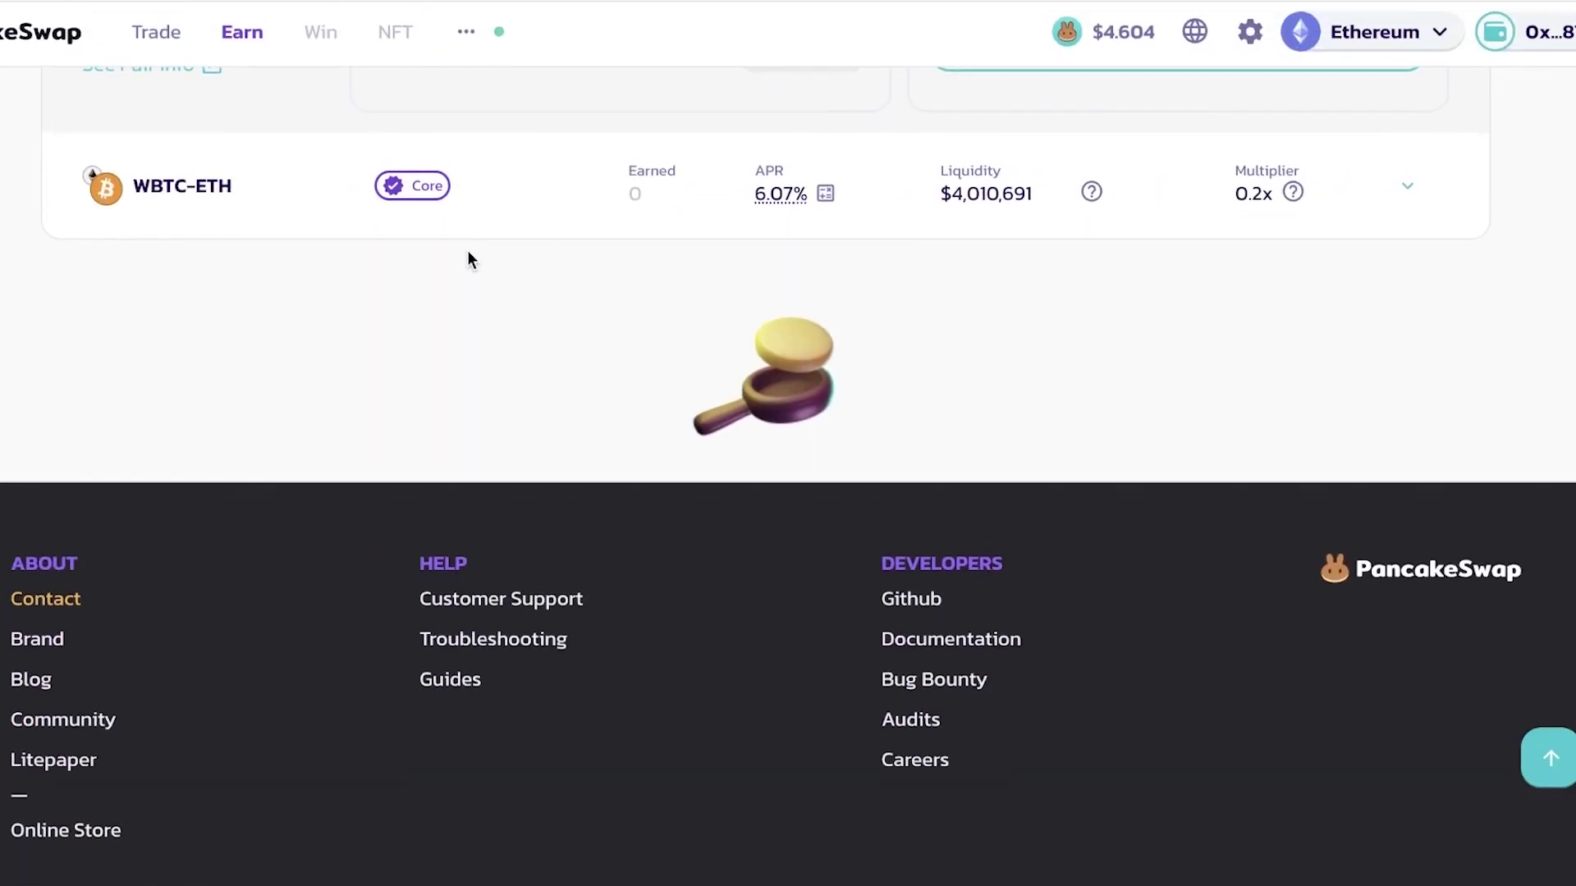
{"action": "scroll", "coordinate": [482, 275], "scroll_direction": "up", "scroll_amount": 10}
List the Finished farms, then switch back to the Live list.
{"action": "left_click", "coordinate": [711, 514]}
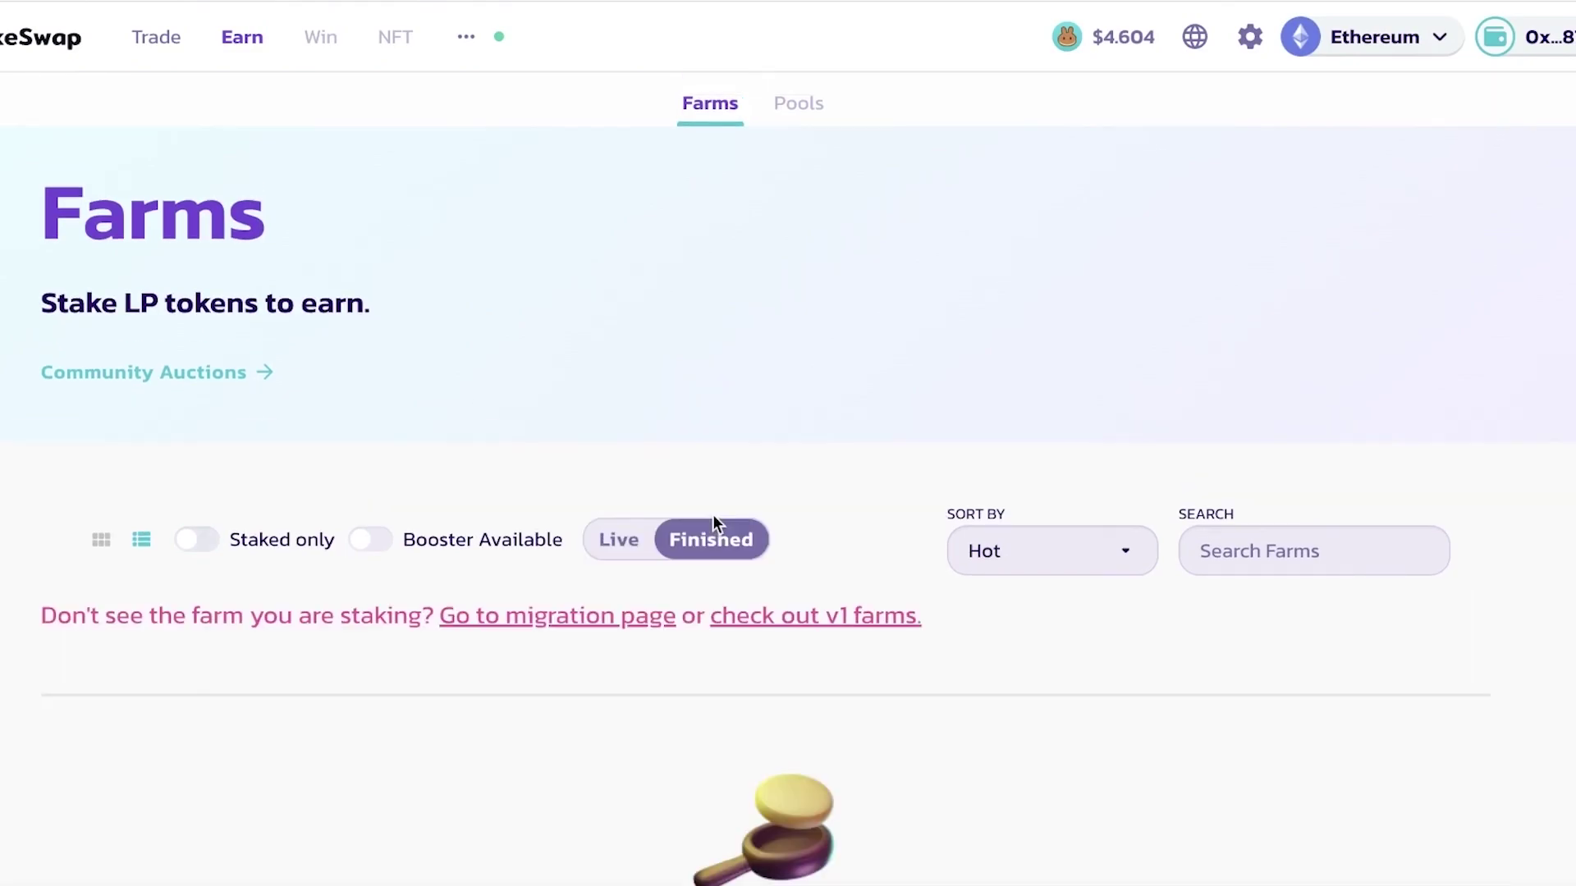
{"action": "scroll", "coordinate": [729, 420], "scroll_direction": "down", "scroll_amount": 2}
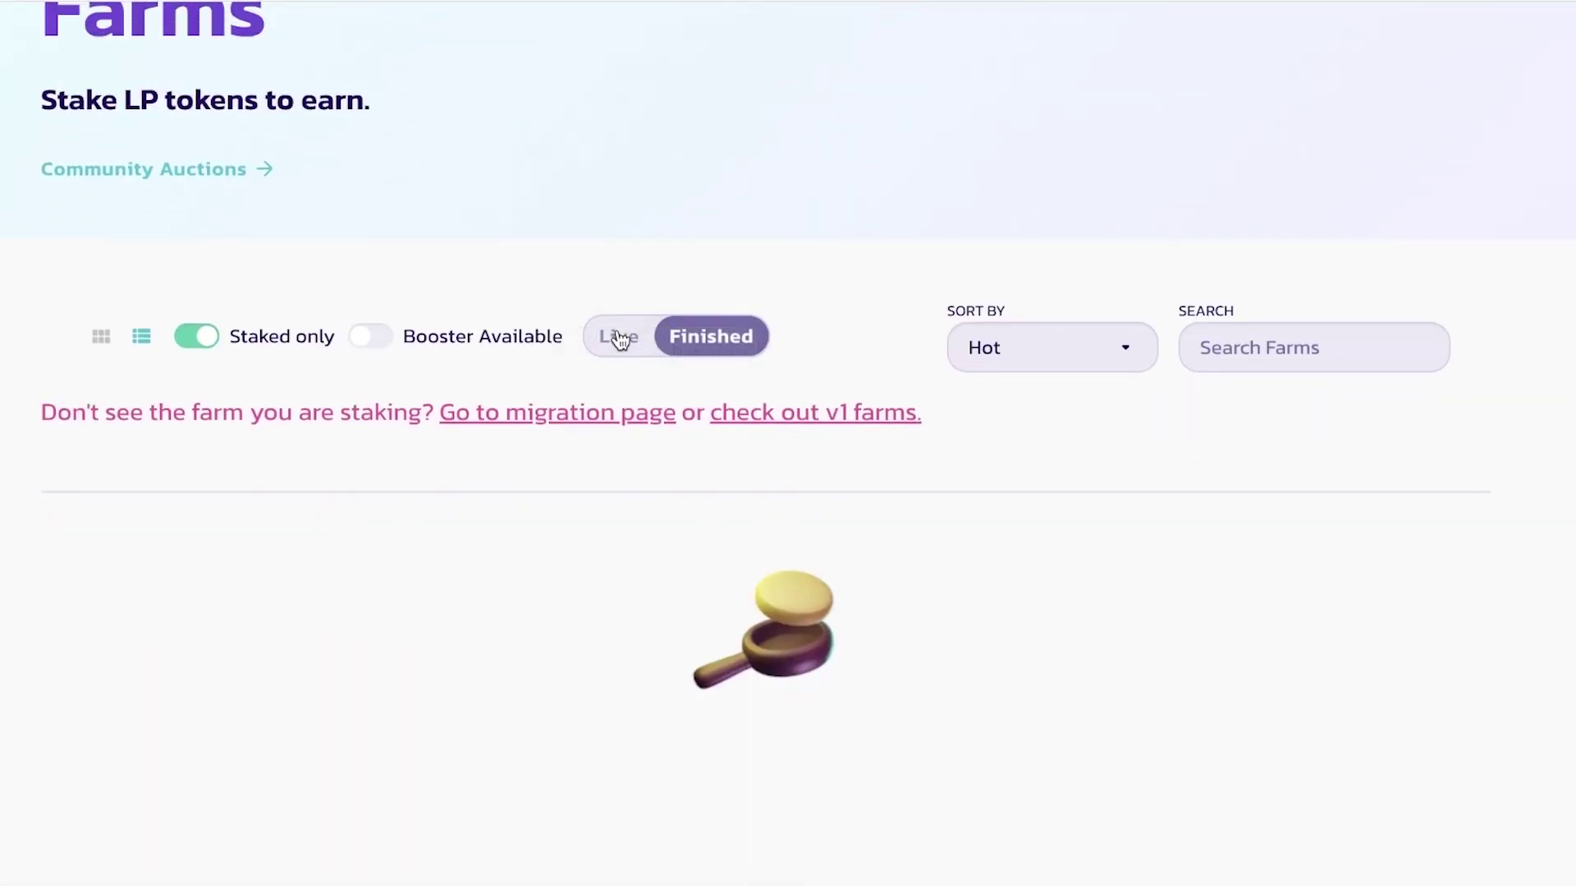
{"action": "left_click", "coordinate": [618, 338]}
{"action": "scroll", "coordinate": [651, 254], "scroll_direction": "down", "scroll_amount": 3}
{"action": "scroll", "coordinate": [739, 164], "scroll_direction": "up", "scroll_amount": 3}
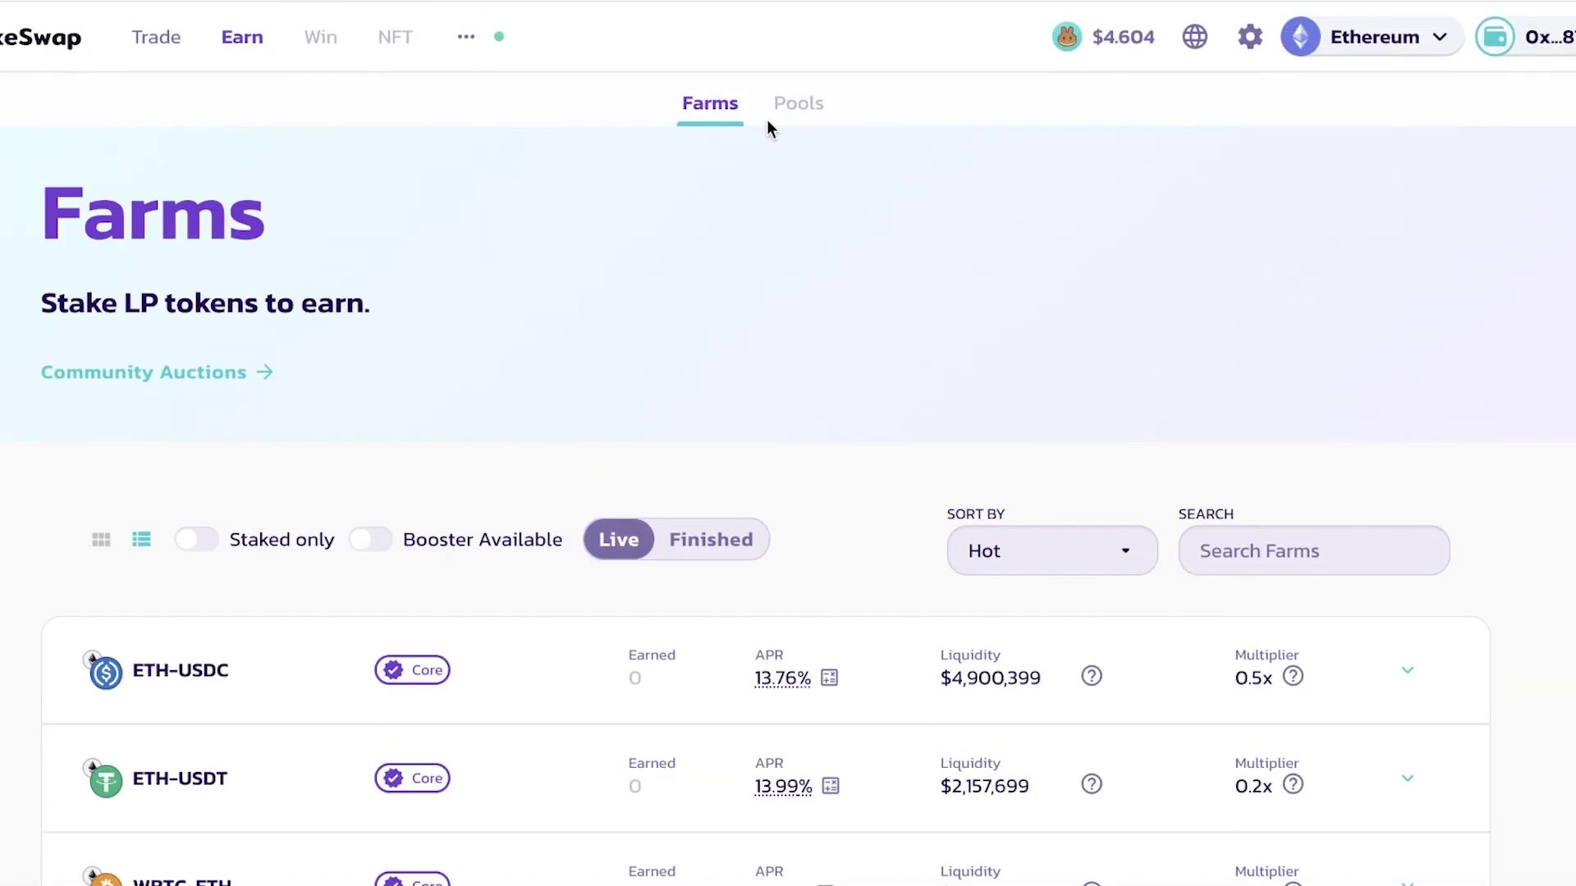
{"action": "mouse_move", "coordinate": [468, 36]}
Go to the home page and switch the network to BNB Smart Chain, approving it in MetaMask.
{"action": "left_click", "coordinate": [45, 37]}
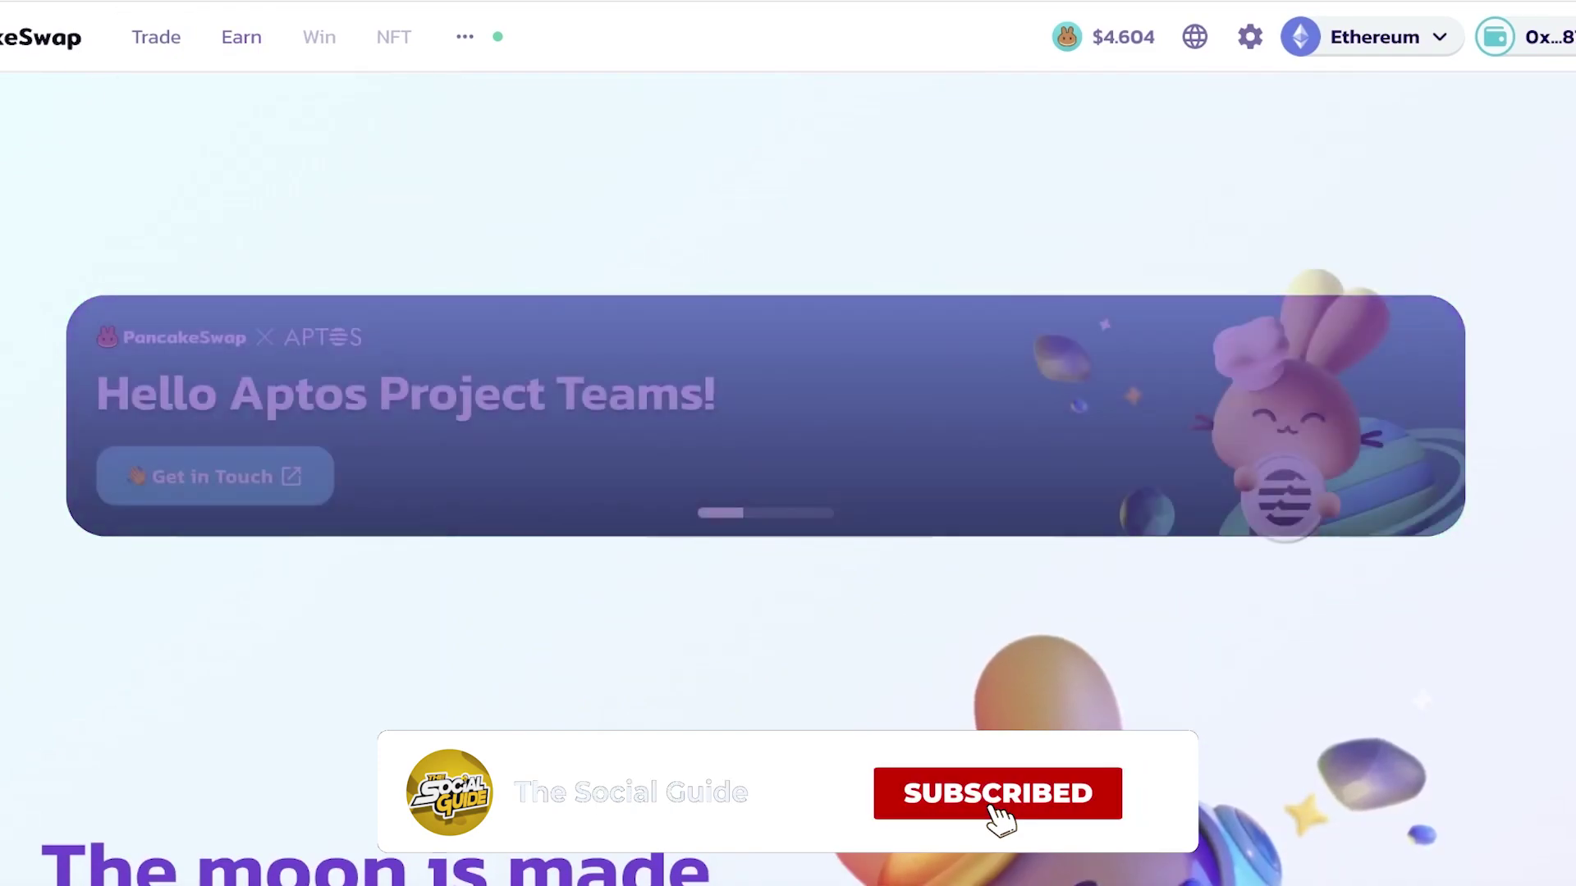
{"action": "mouse_move", "coordinate": [1330, 49]}
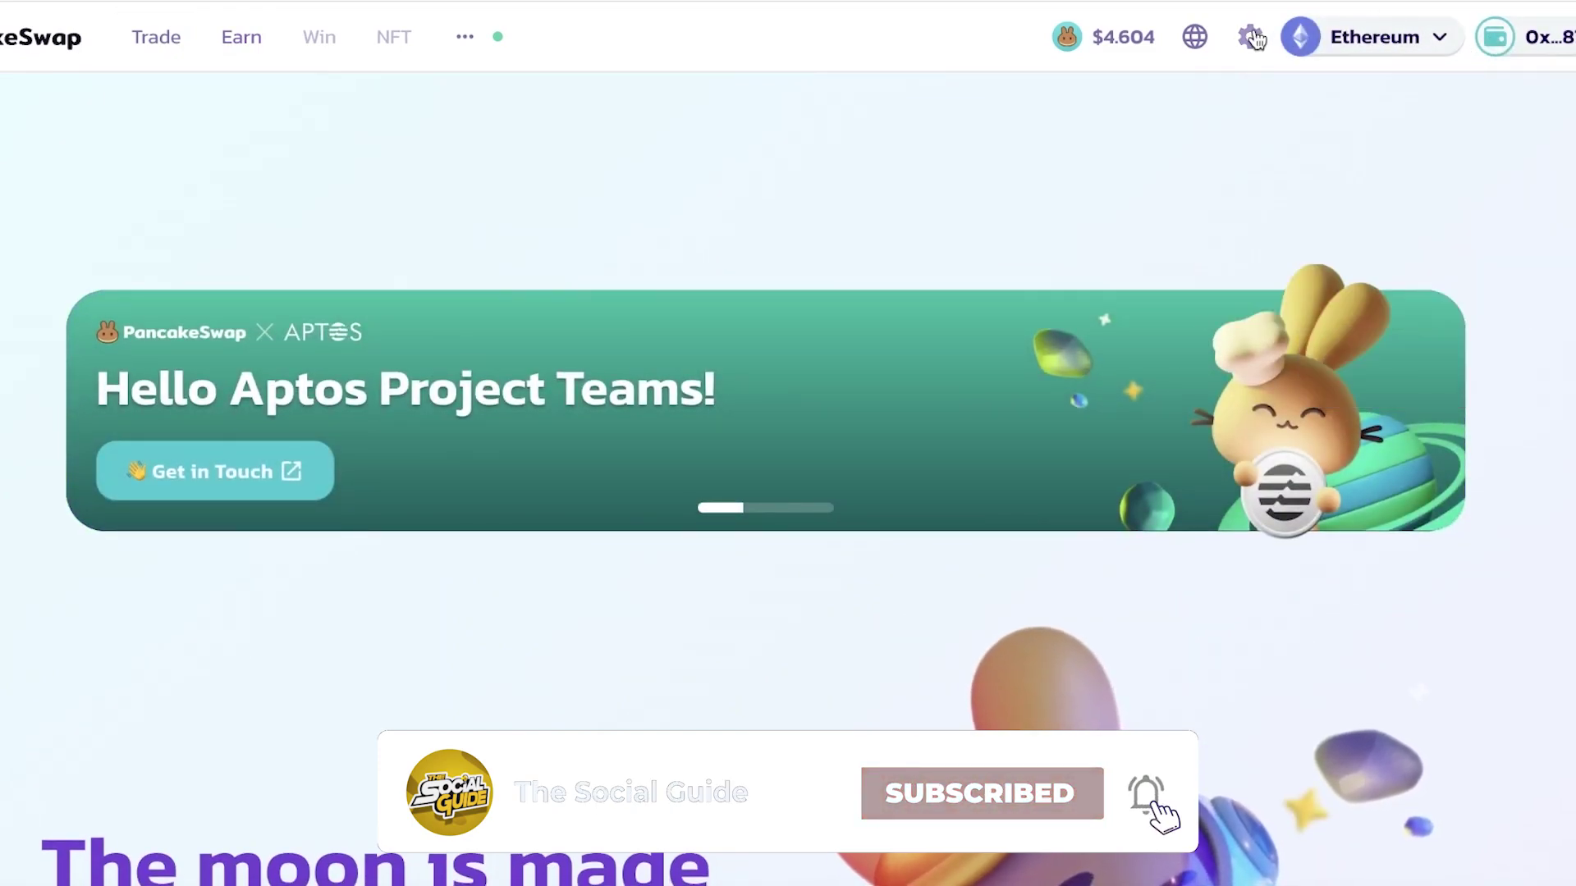
{"action": "mouse_move", "coordinate": [1527, 45]}
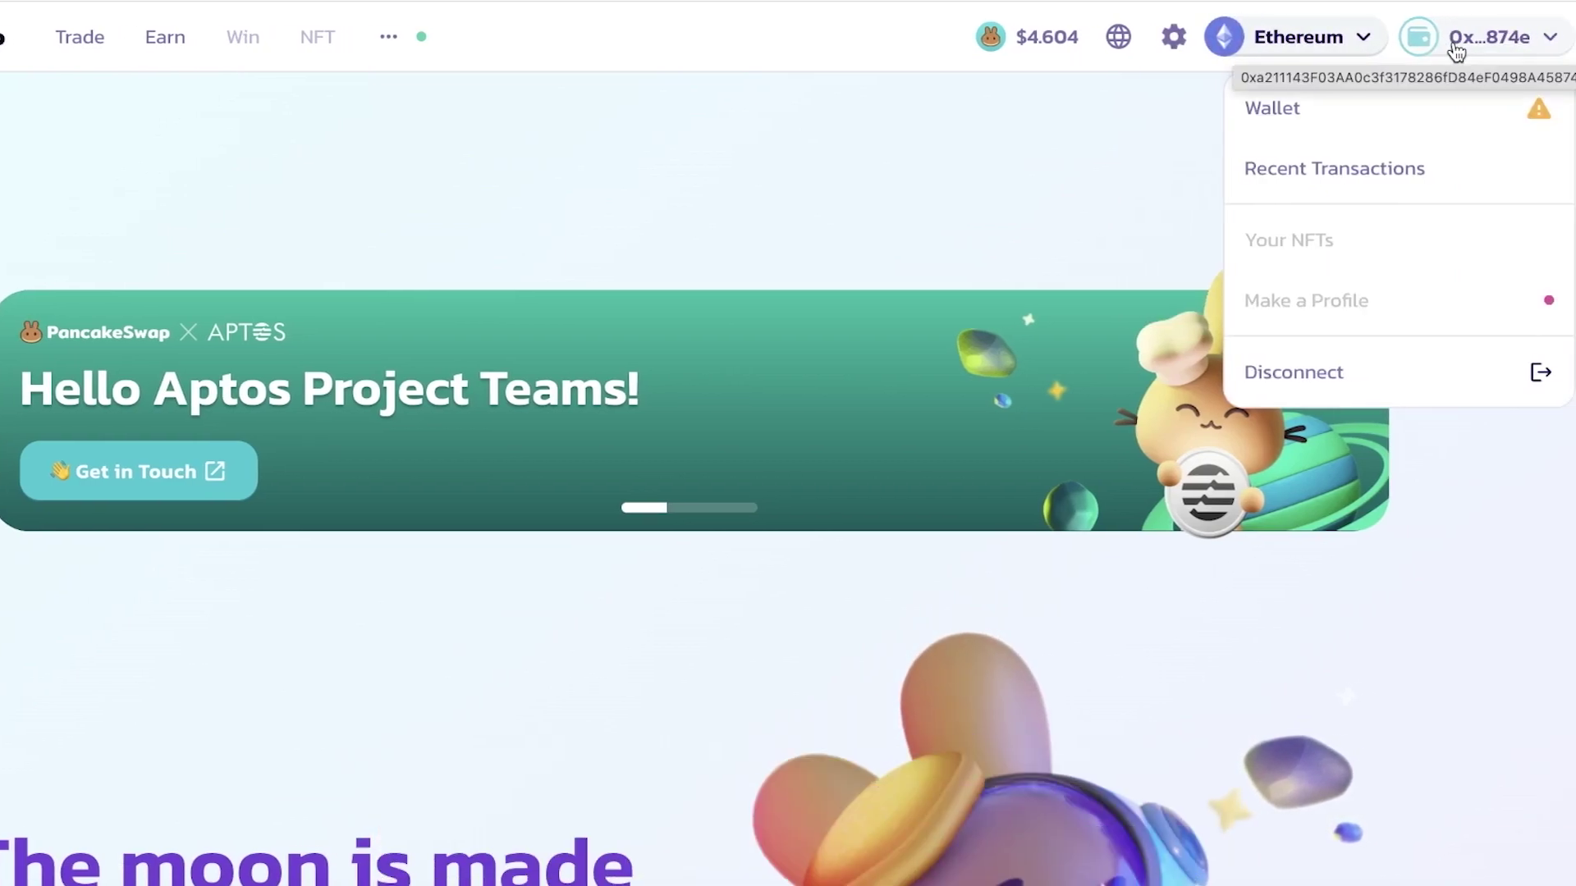
{"action": "mouse_move", "coordinate": [1302, 59]}
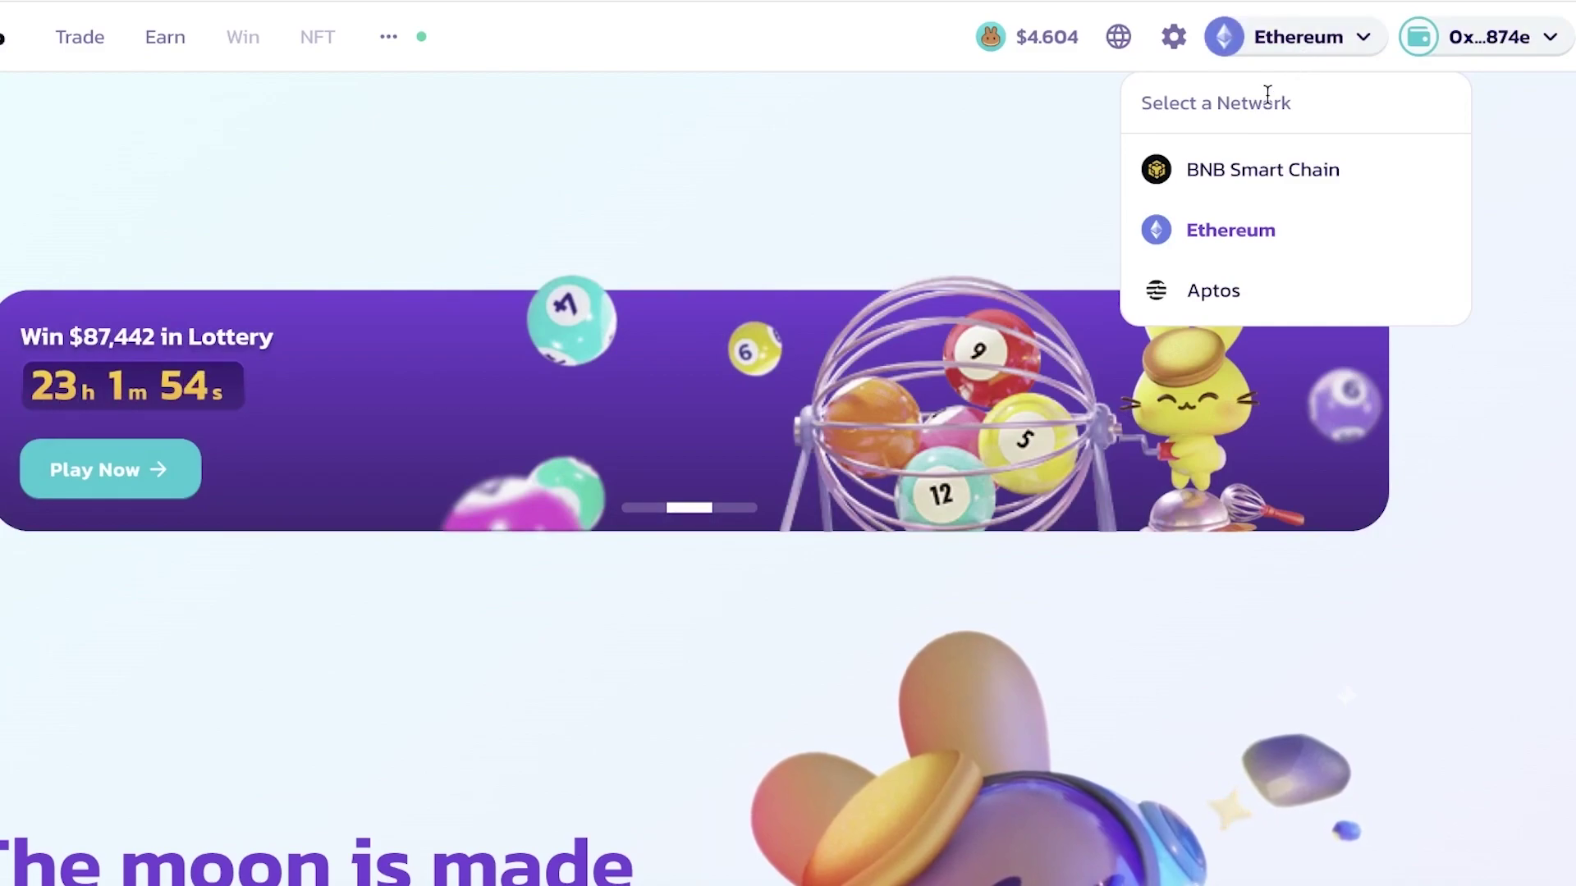
{"action": "left_click", "coordinate": [1266, 168]}
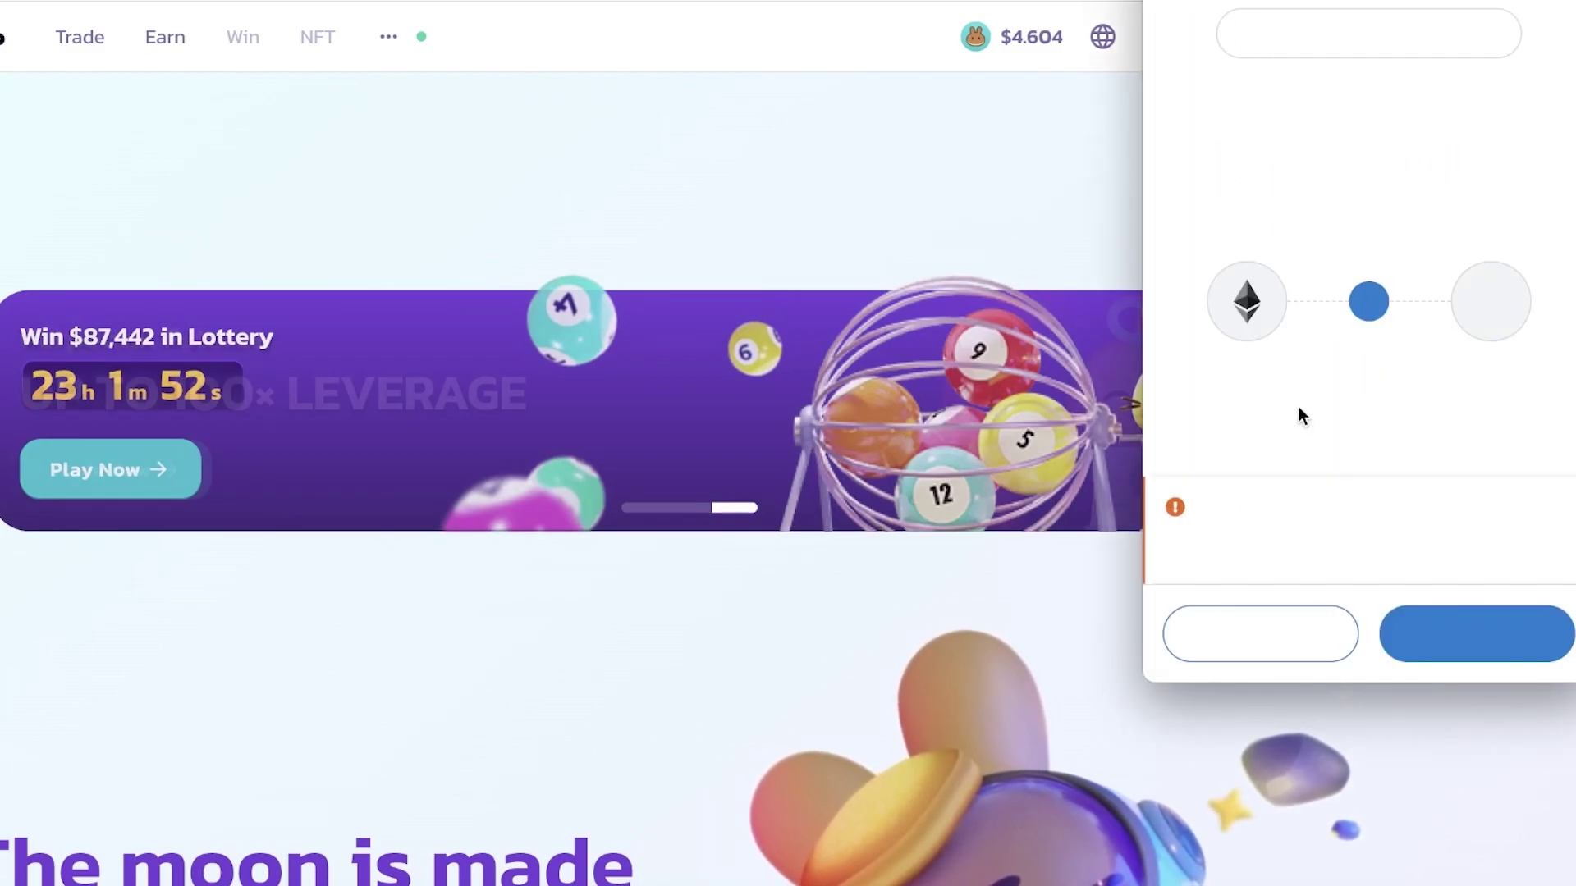
{"action": "left_click", "coordinate": [1416, 624]}
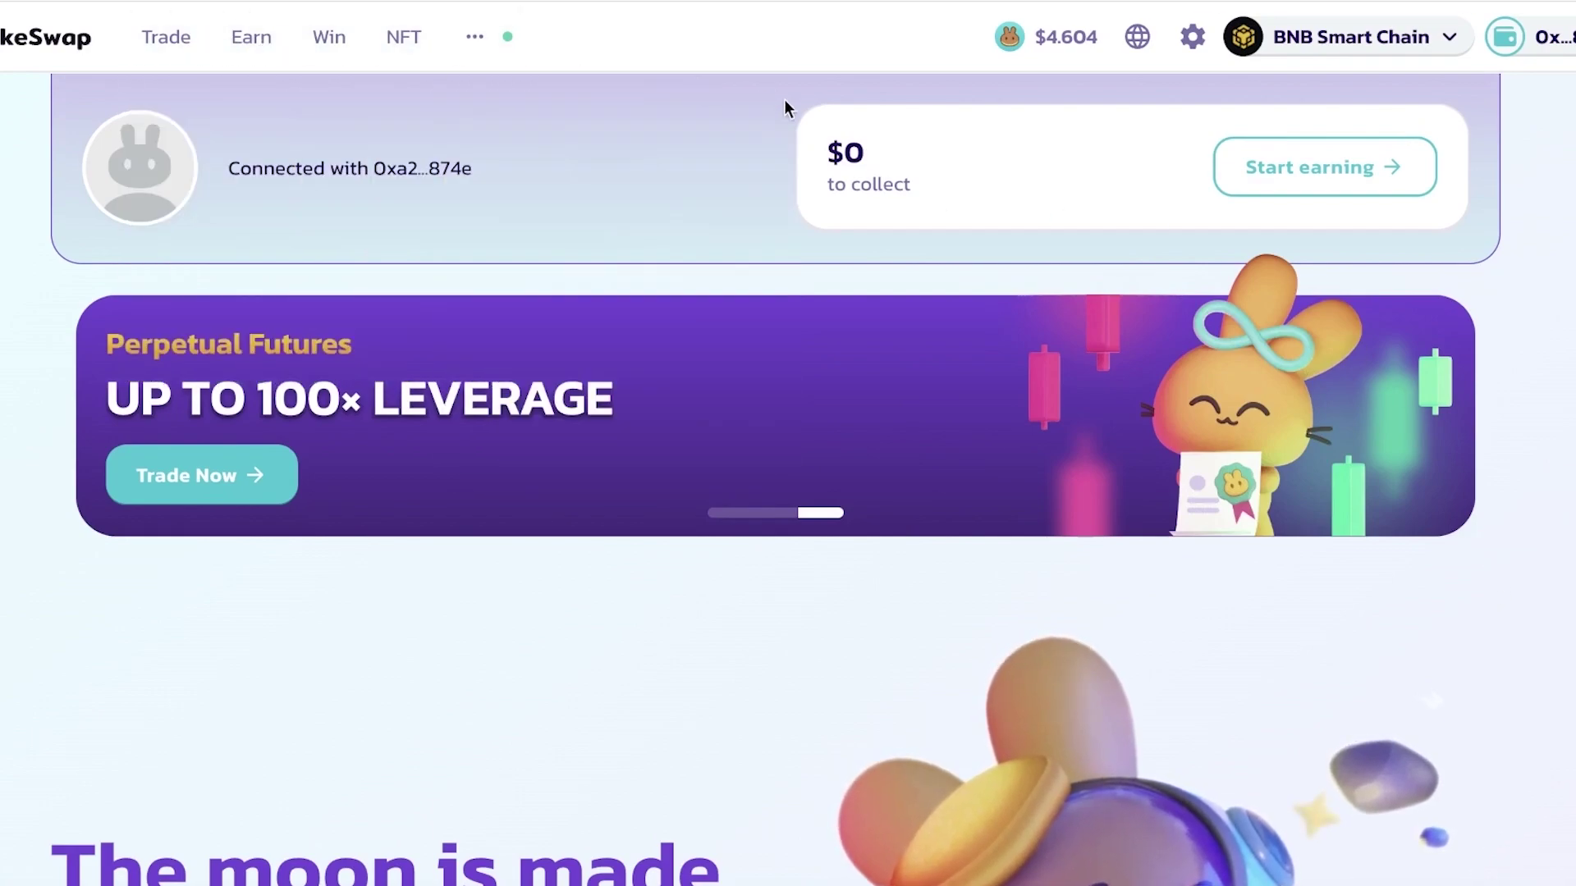
{"action": "scroll", "coordinate": [1342, 209], "scroll_direction": "down", "scroll_amount": 10}
{"action": "scroll", "coordinate": [1343, 213], "scroll_direction": "up", "scroll_amount": 8}
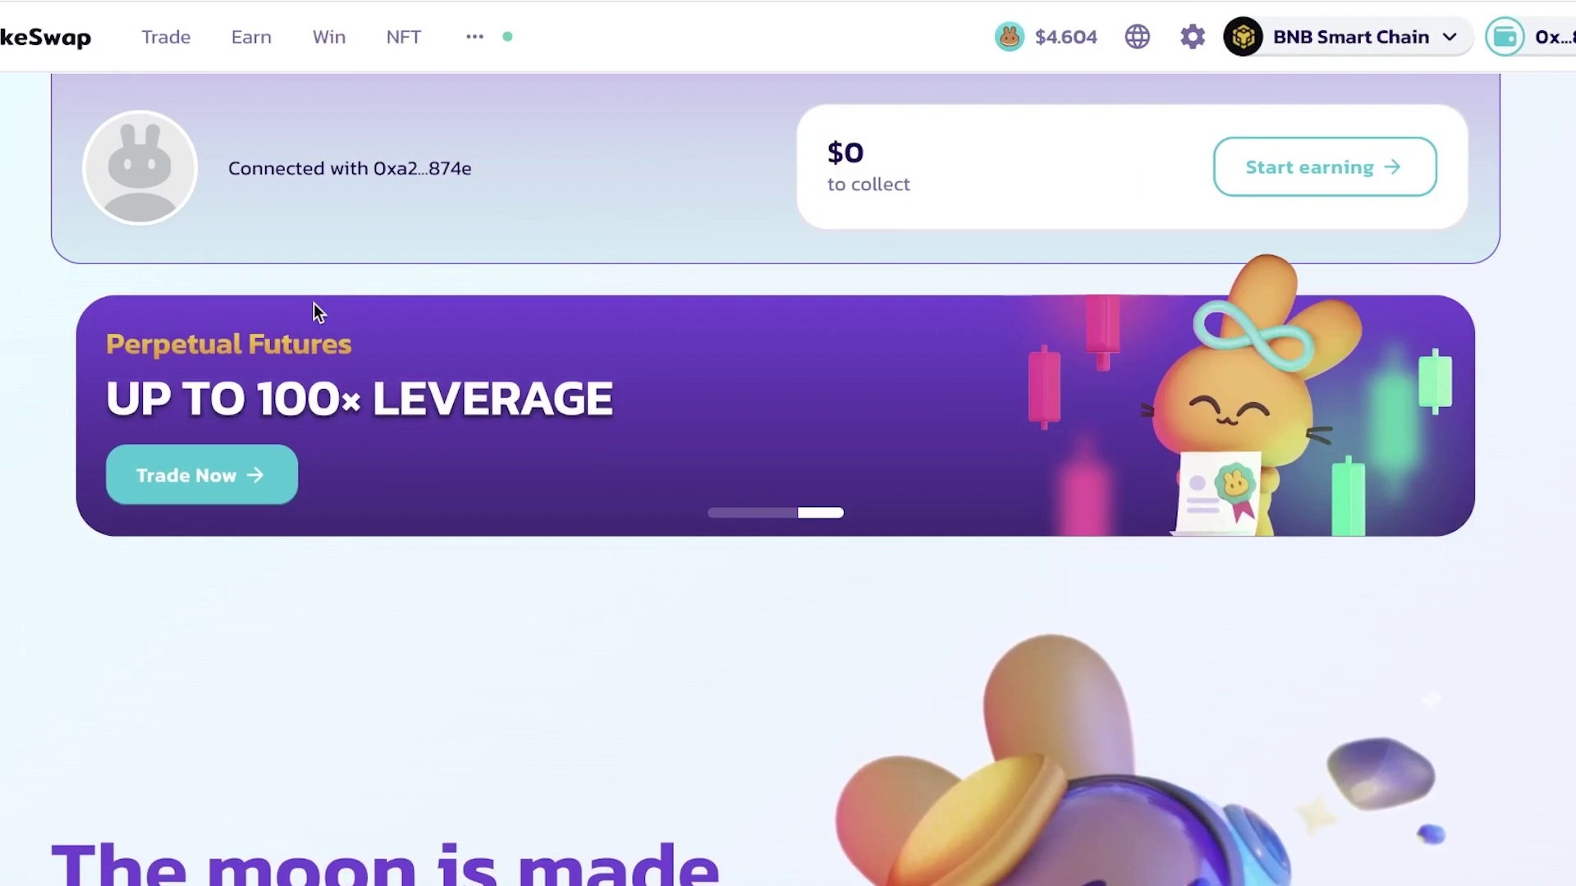
{"action": "mouse_move", "coordinate": [1244, 41]}
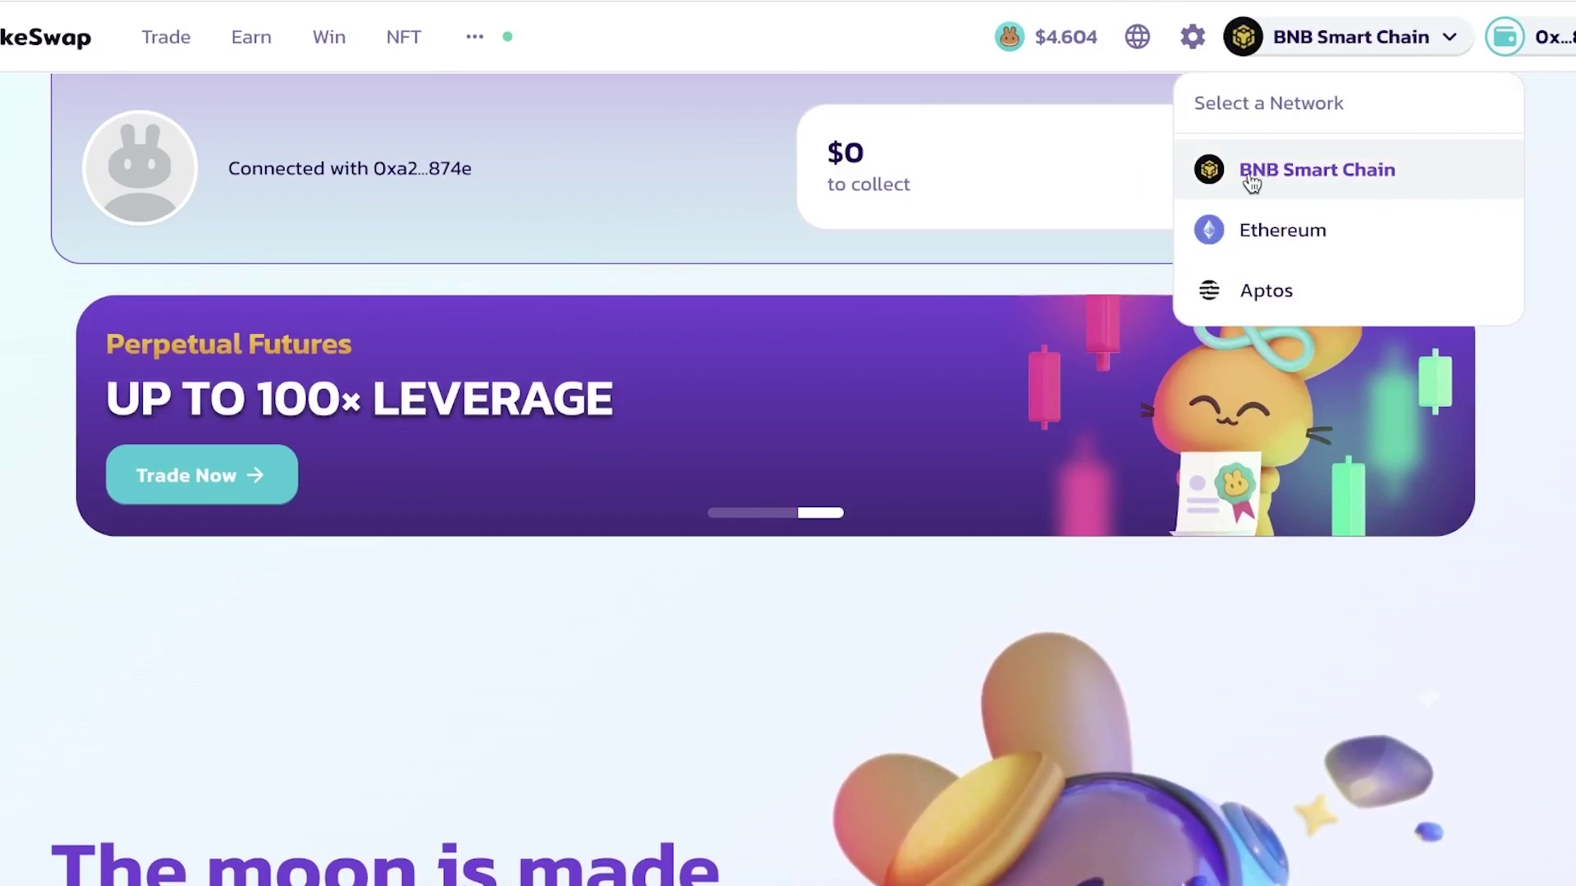
Open Farms on BNB Smart Chain, then Syrup Pools, and scroll through the pool list.
{"action": "mouse_move", "coordinate": [256, 54]}
{"action": "left_click", "coordinate": [252, 106]}
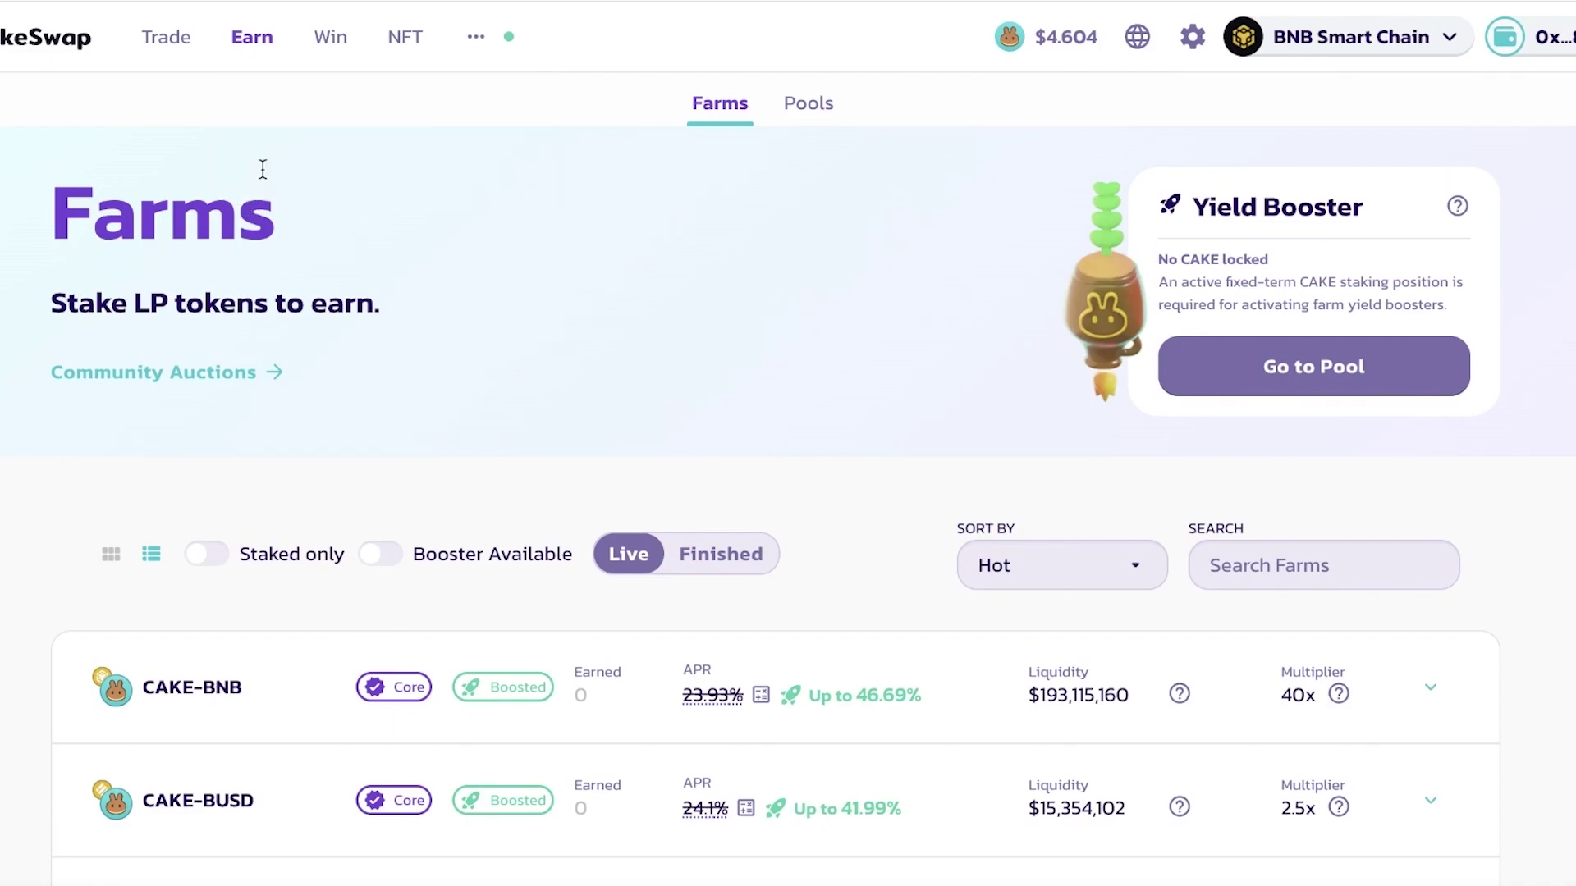
{"action": "left_click", "coordinate": [260, 165]}
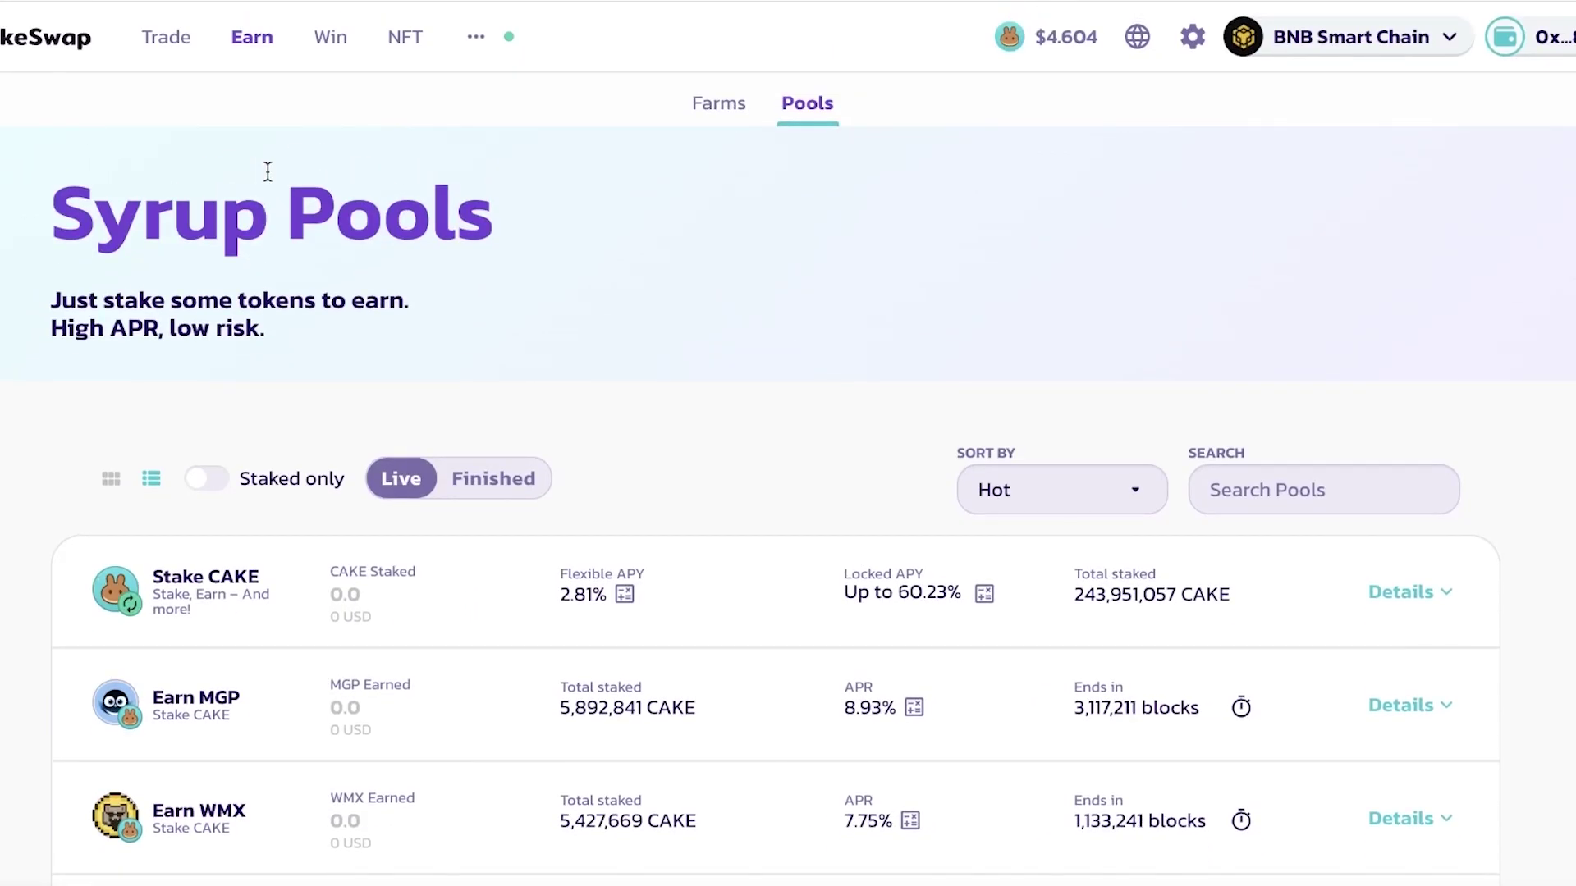
{"action": "scroll", "coordinate": [266, 184], "scroll_direction": "down", "scroll_amount": 4}
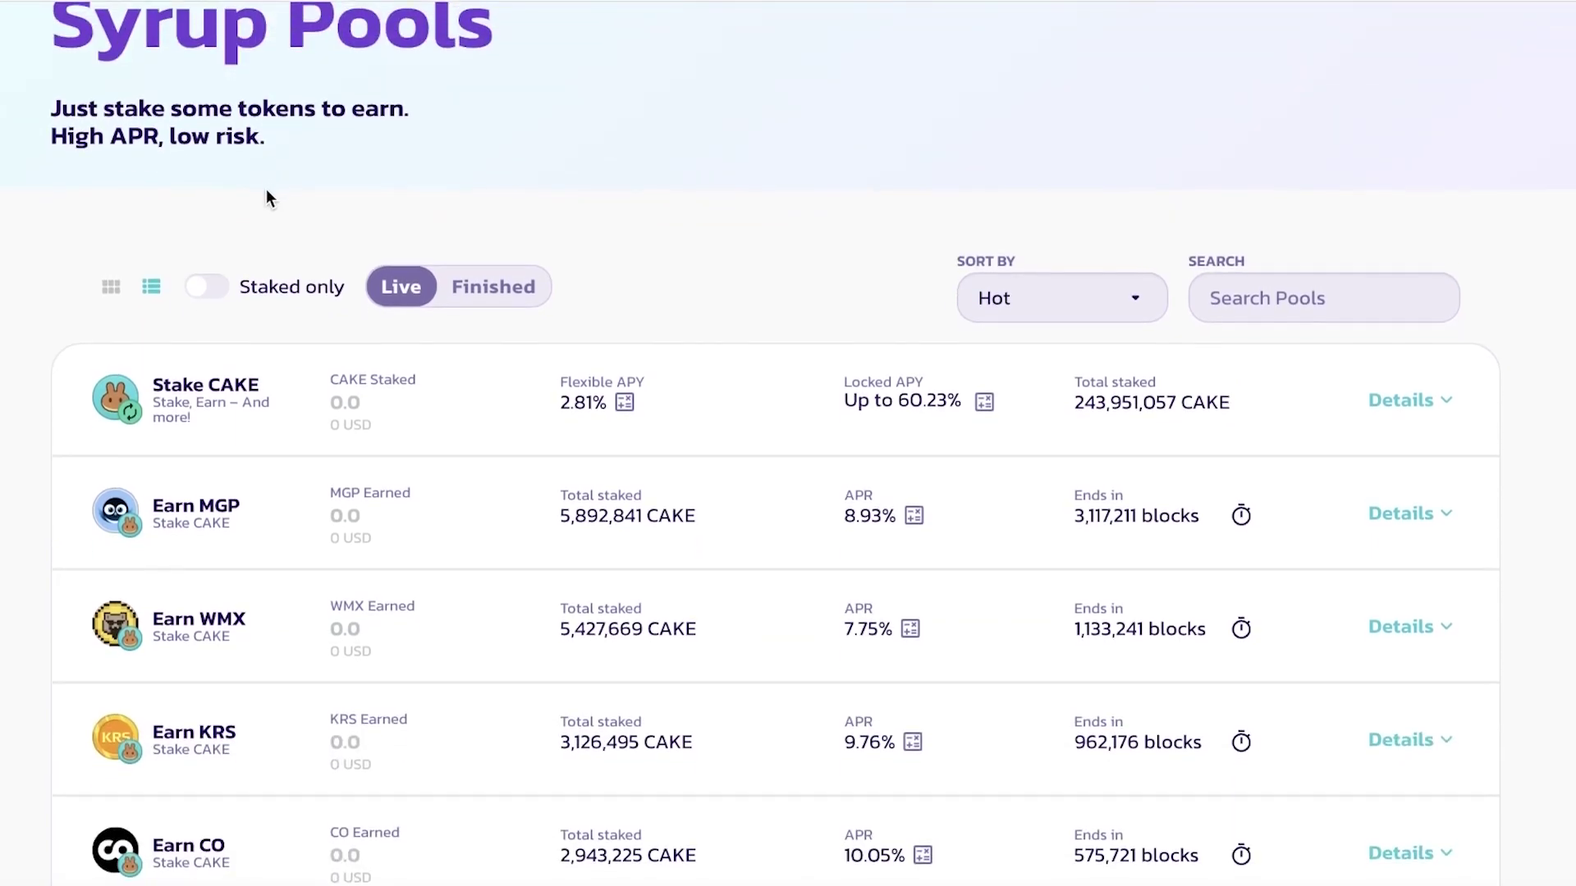
{"action": "scroll", "coordinate": [264, 203], "scroll_direction": "up", "scroll_amount": 4}
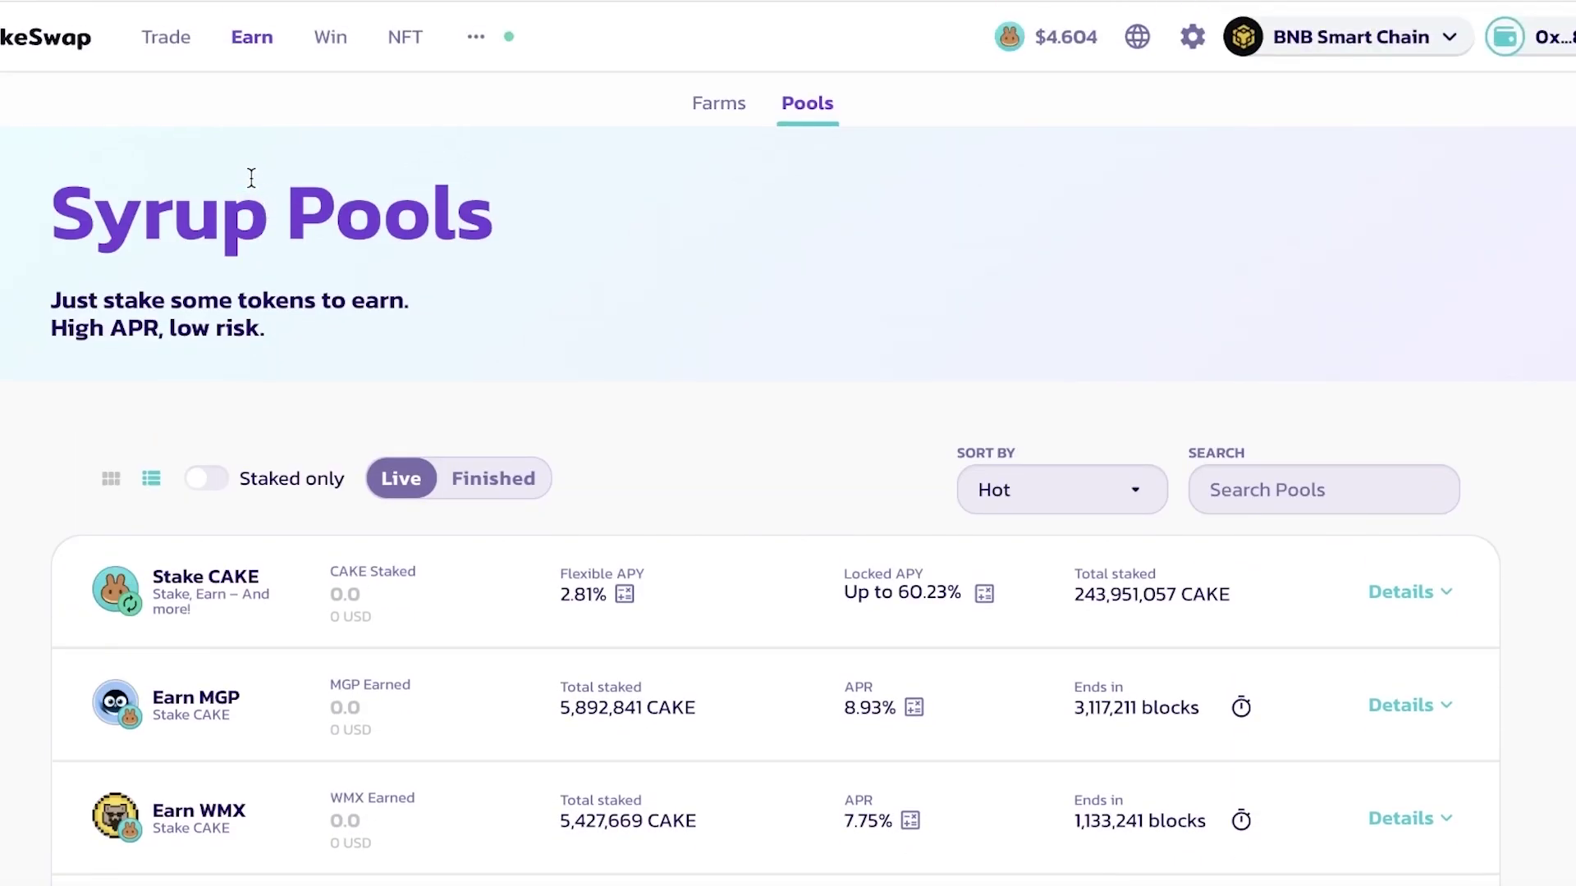
{"action": "scroll", "coordinate": [246, 172], "scroll_direction": "down", "scroll_amount": 4}
{"action": "scroll", "coordinate": [247, 165], "scroll_direction": "up", "scroll_amount": 3}
{"action": "scroll", "coordinate": [253, 197], "scroll_direction": "down", "scroll_amount": 6}
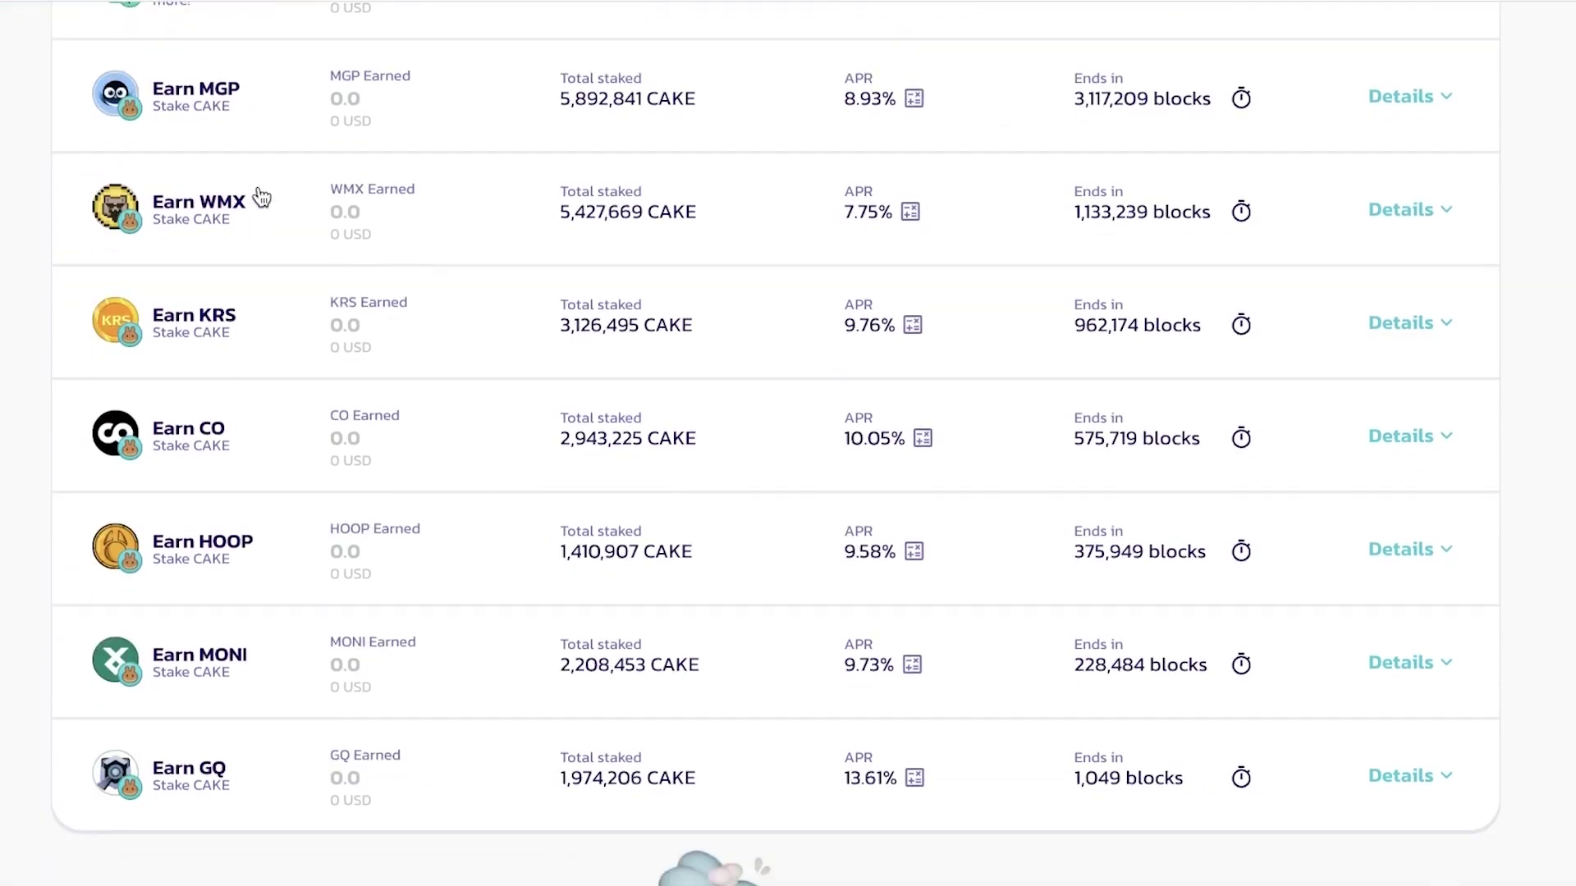
{"action": "scroll", "coordinate": [246, 242], "scroll_direction": "up", "scroll_amount": 4}
Open the Limit order page and make CAKE the token to sell.
{"action": "mouse_move", "coordinate": [211, 36]}
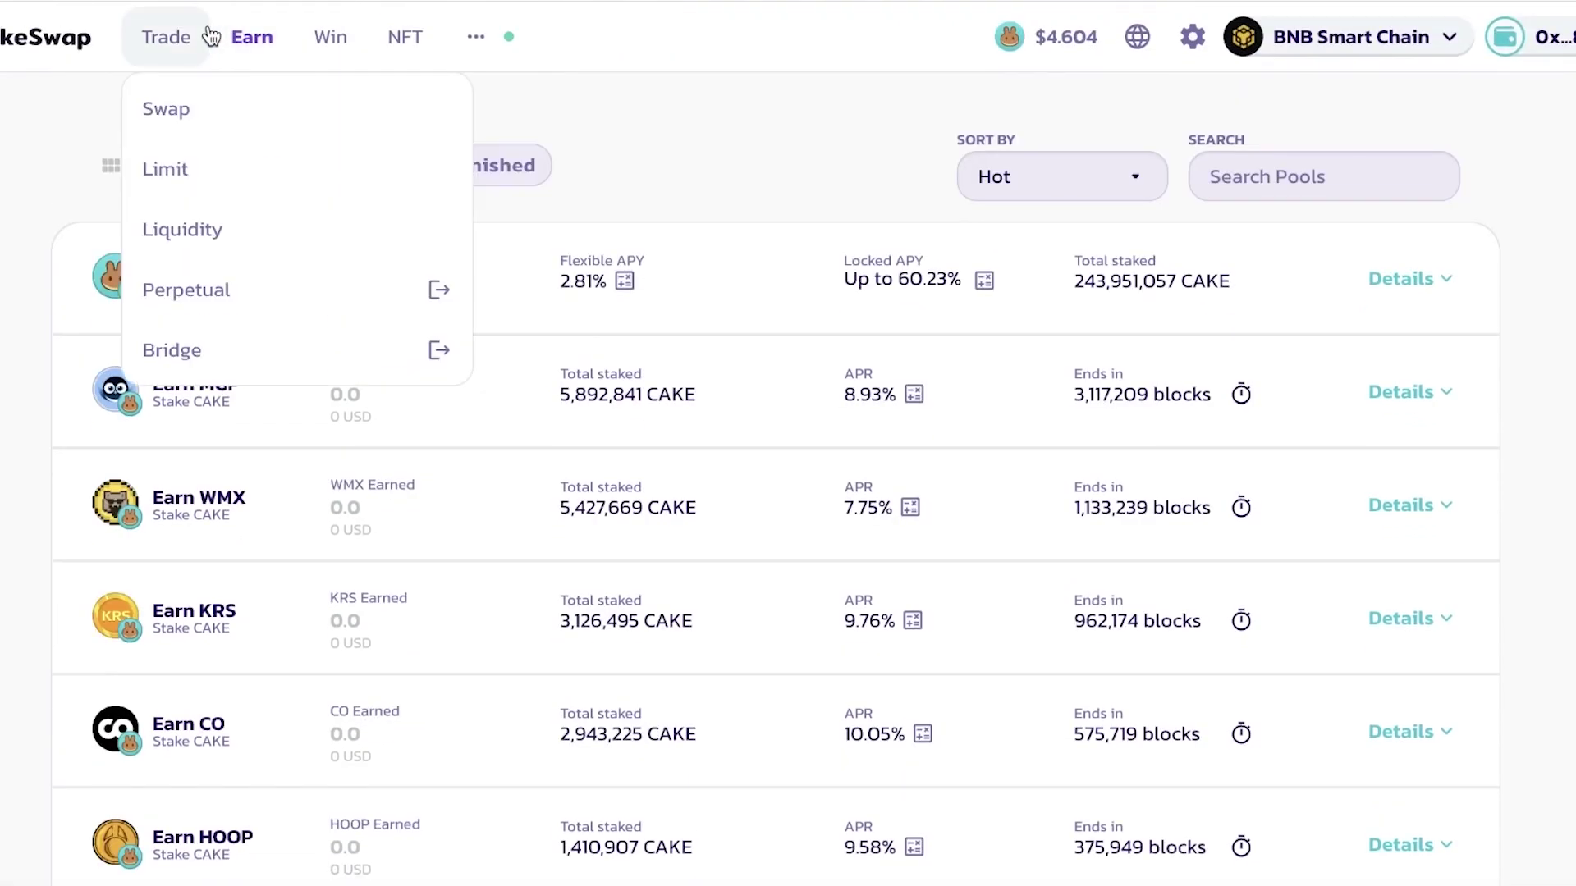
{"action": "left_click", "coordinate": [171, 164]}
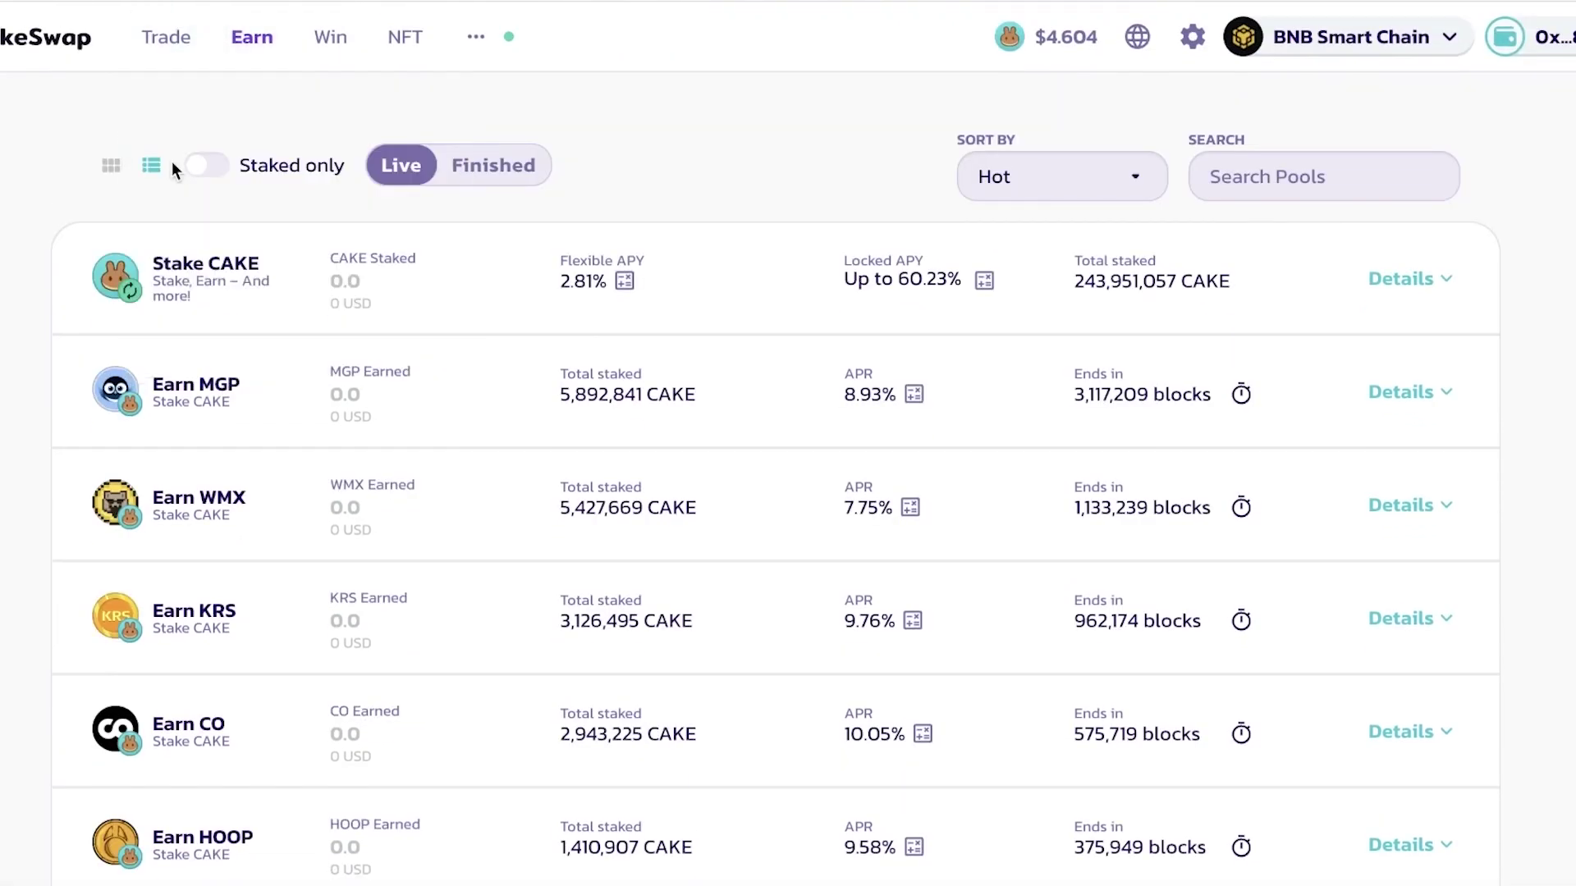
{"action": "scroll", "coordinate": [199, 357], "scroll_direction": "down", "scroll_amount": 1}
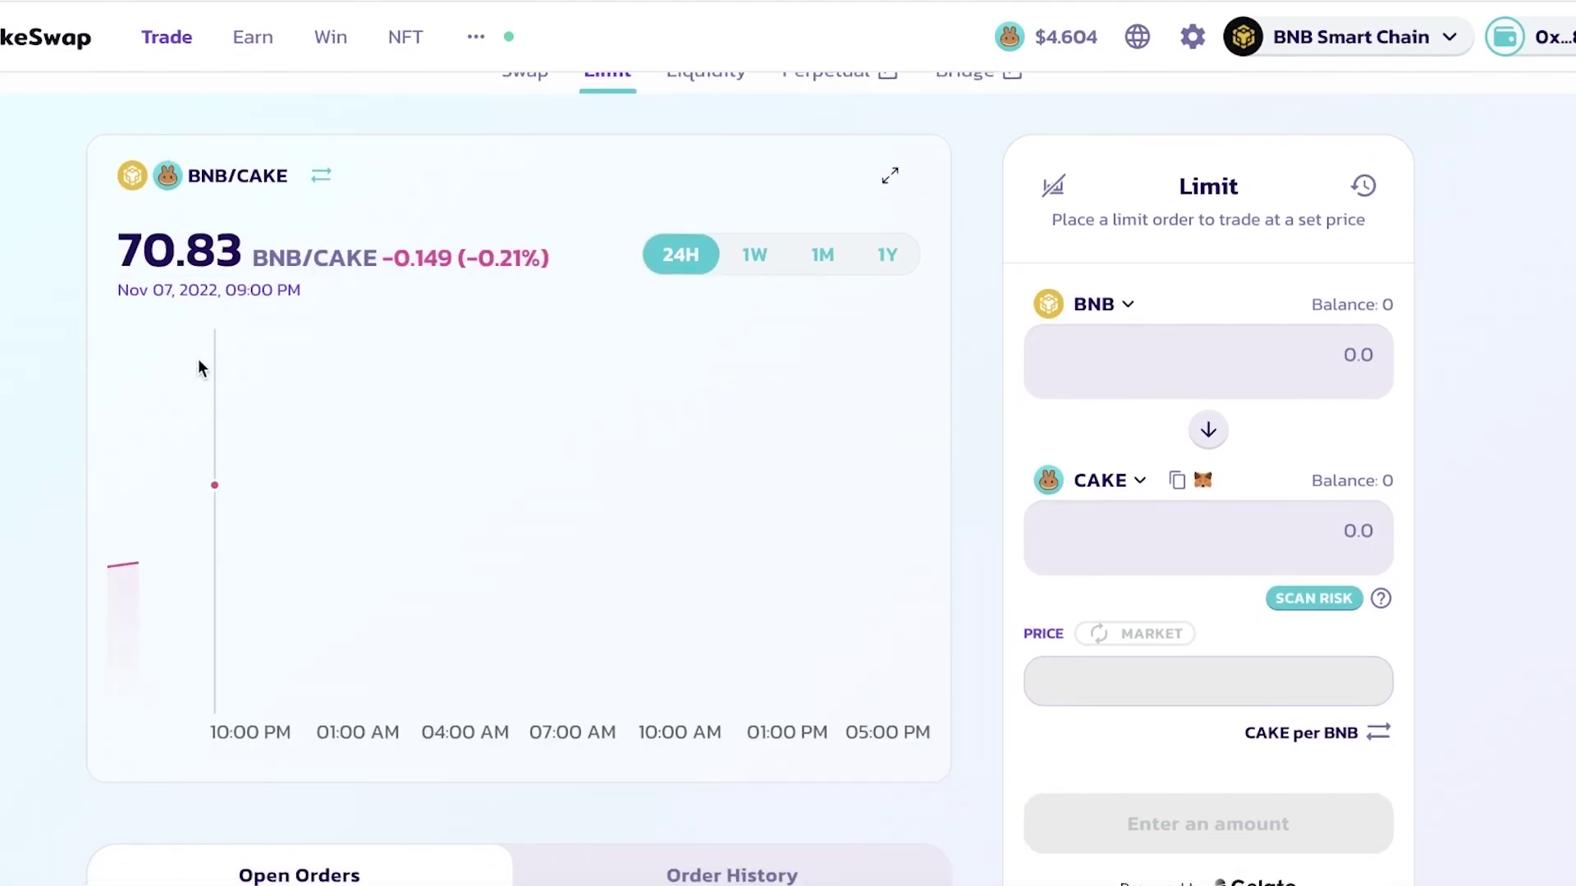
{"action": "scroll", "coordinate": [443, 412], "scroll_direction": "down", "scroll_amount": 1}
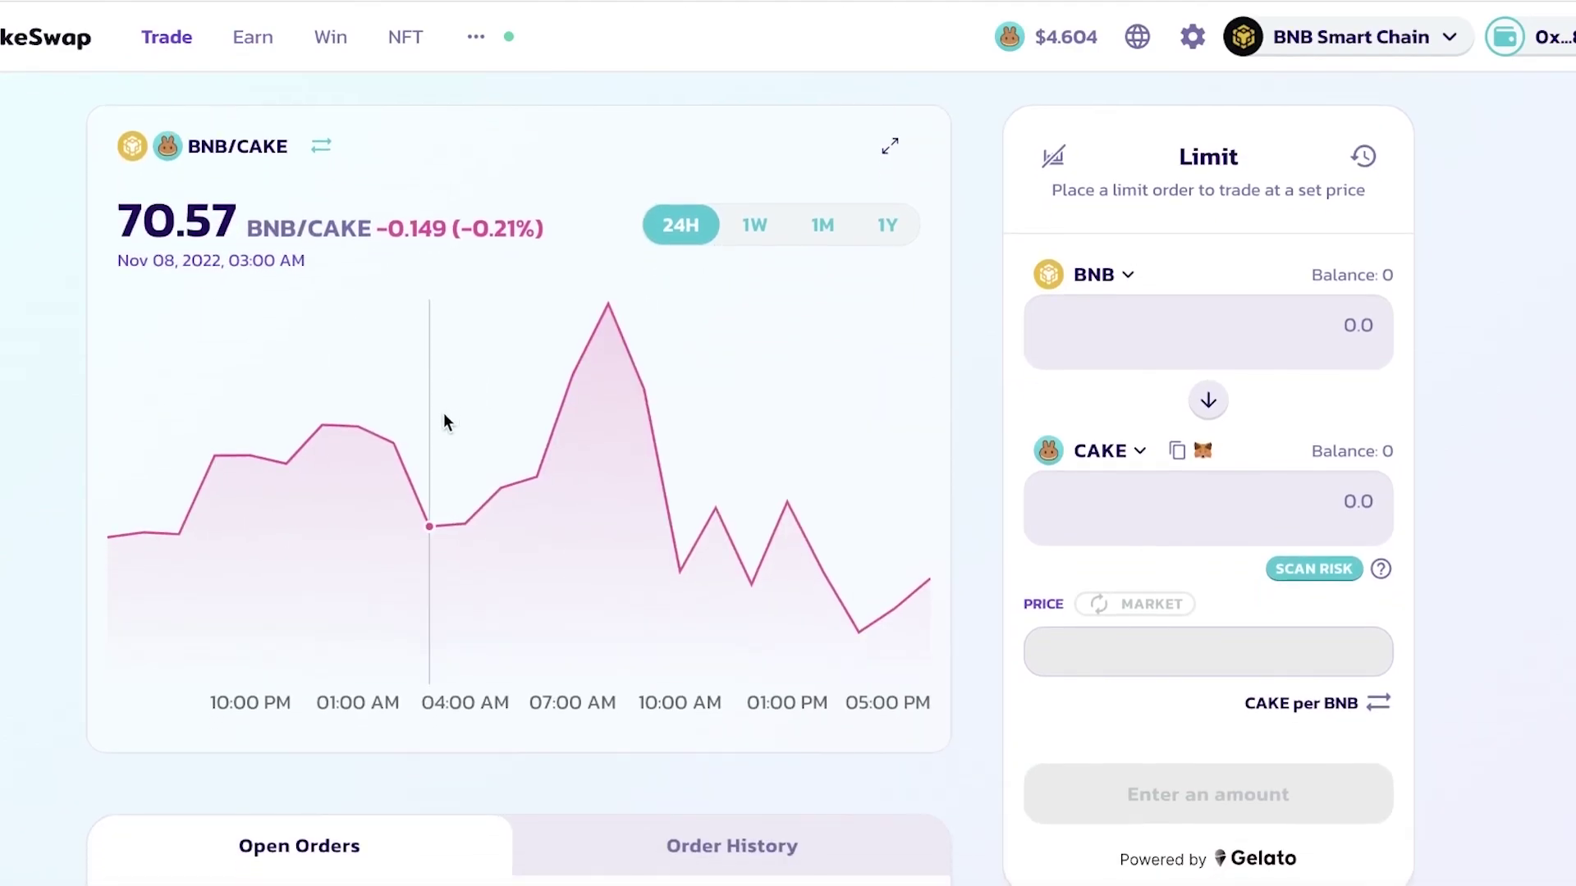
{"action": "scroll", "coordinate": [760, 397], "scroll_direction": "up", "scroll_amount": 1}
{"action": "left_click", "coordinate": [1075, 225]}
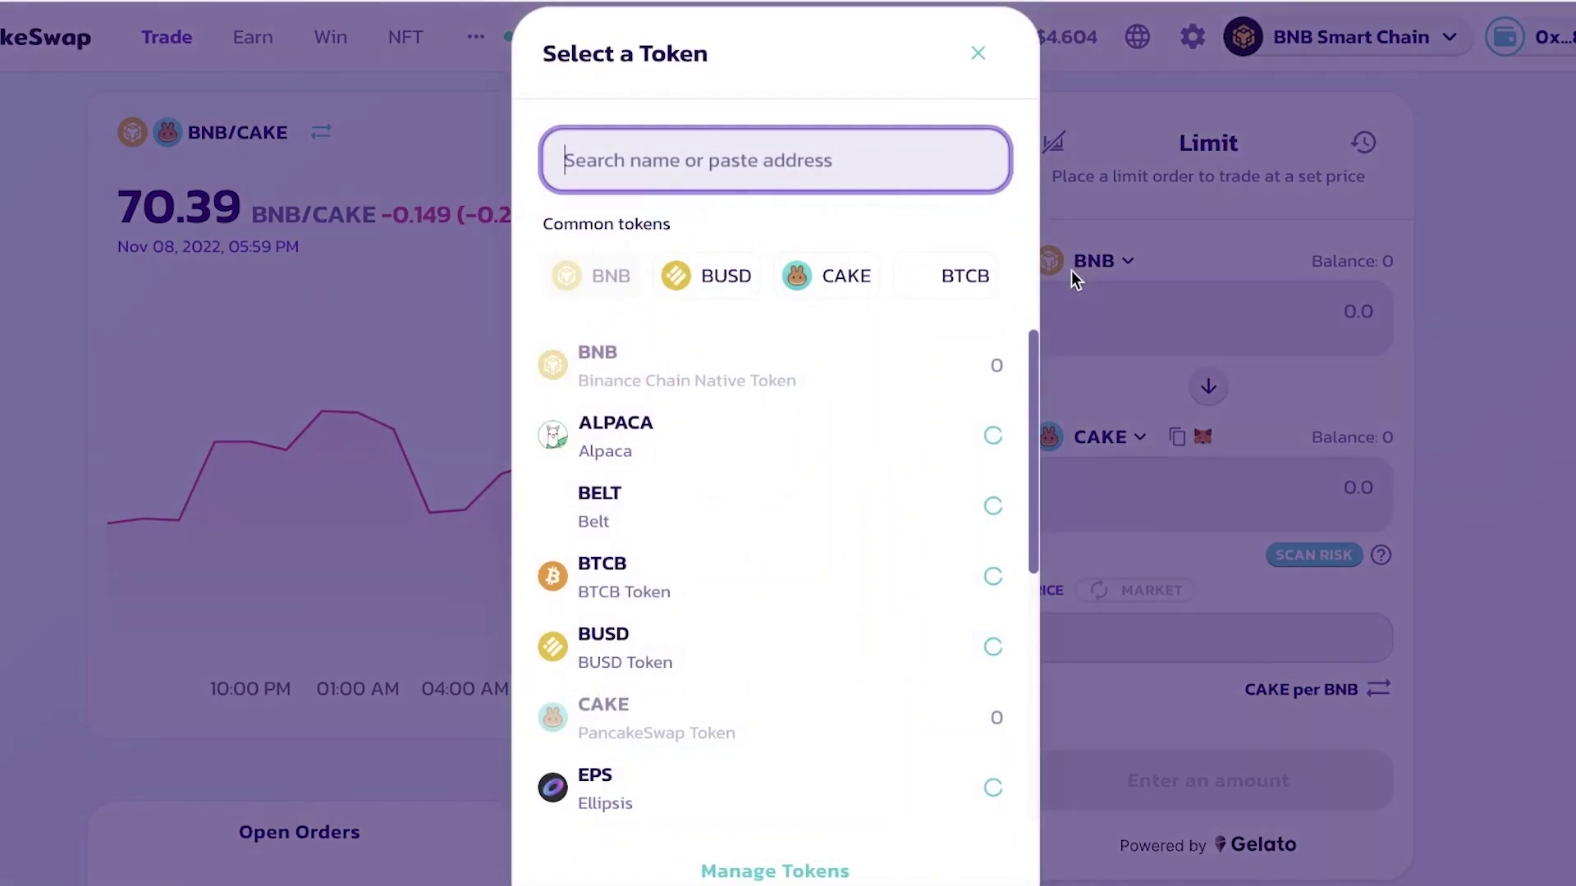
{"action": "left_click", "coordinate": [825, 280]}
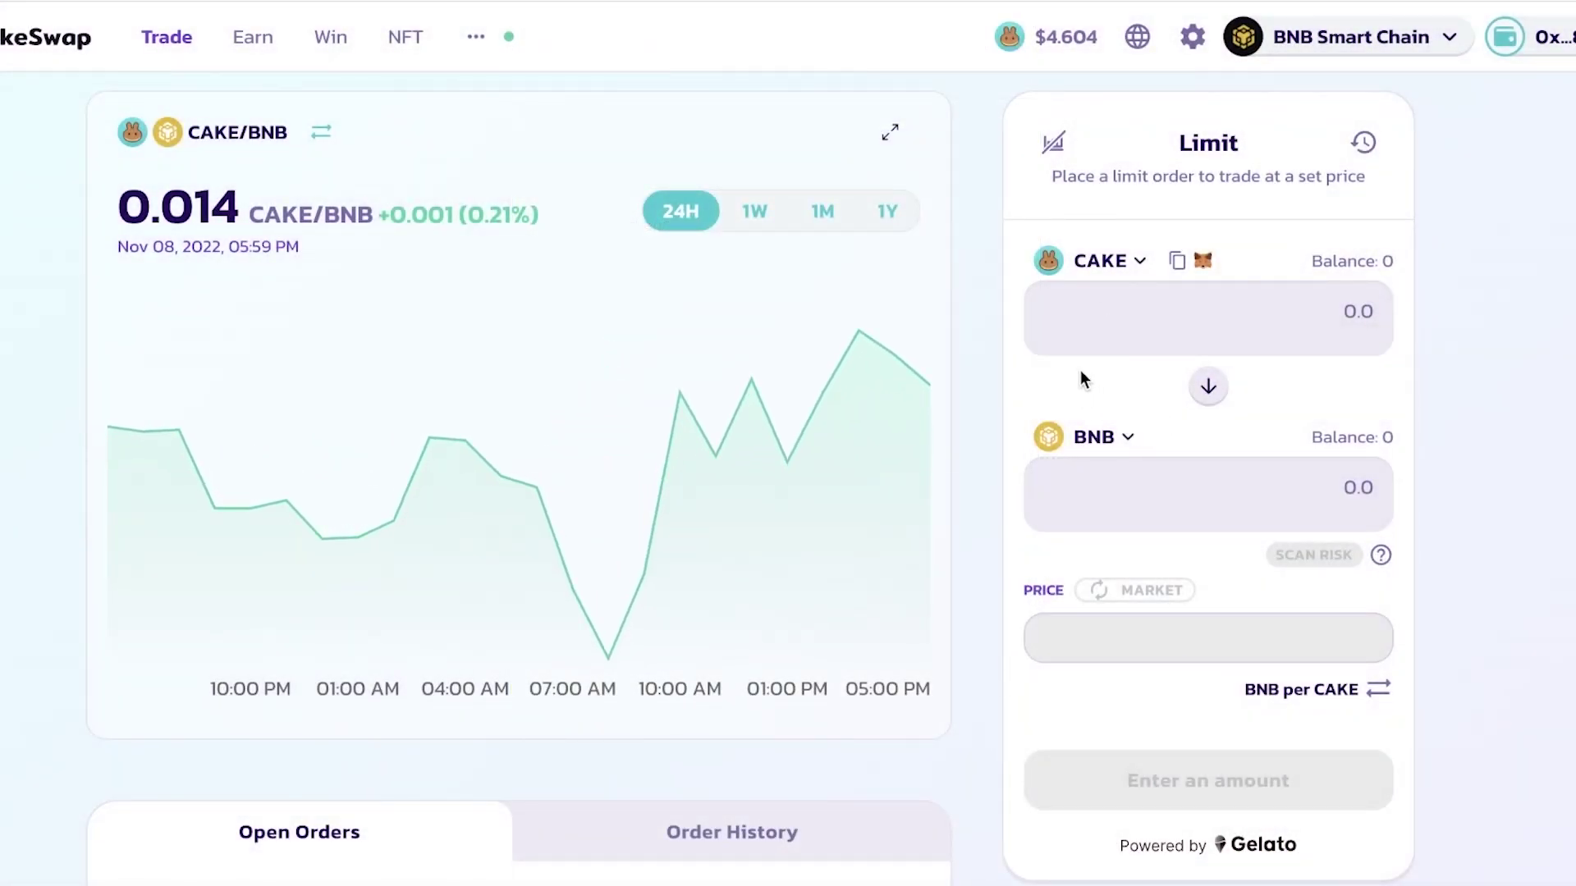
{"action": "left_click", "coordinate": [1100, 437]}
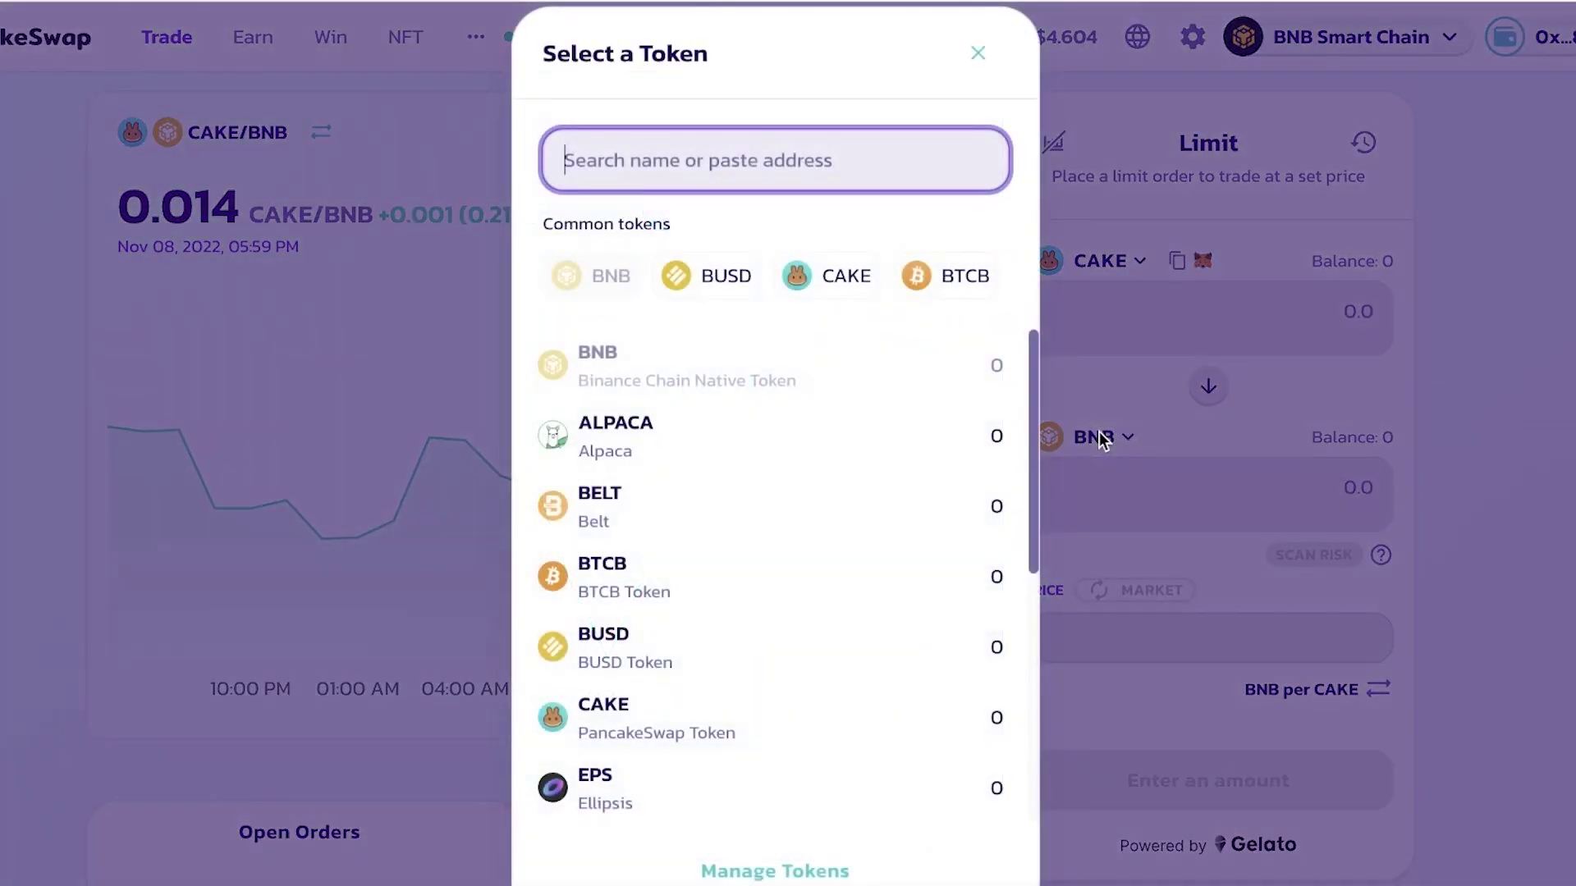
{"action": "left_click", "coordinate": [1214, 426]}
View the price chart over 1W and 1Y, then check Order History before returning to open orders.
{"action": "scroll", "coordinate": [1002, 392], "scroll_direction": "down", "scroll_amount": 3}
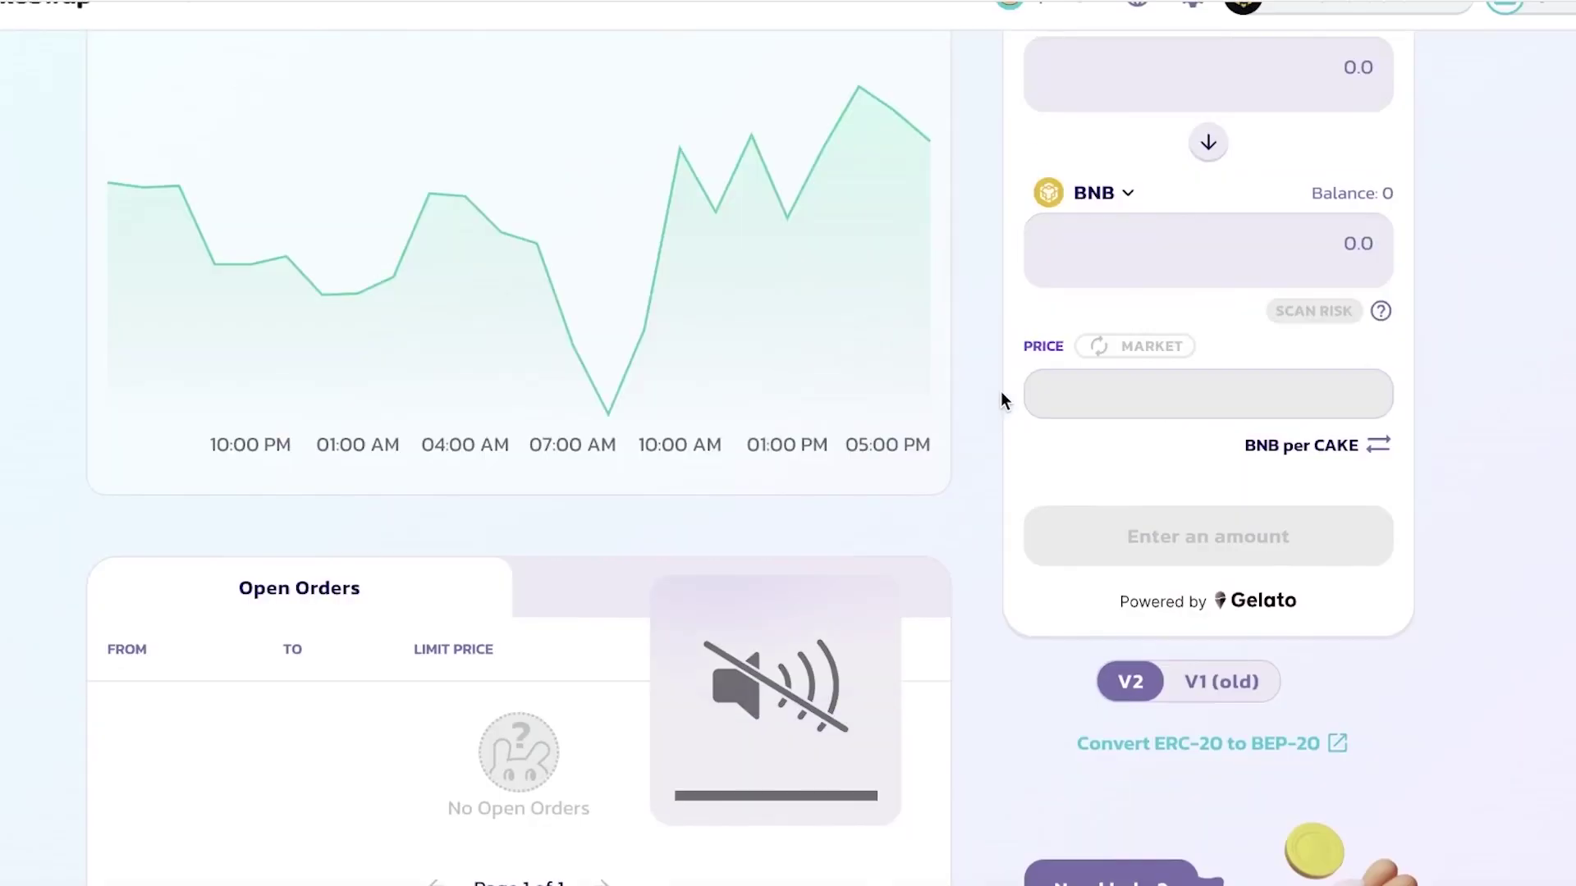
{"action": "scroll", "coordinate": [781, 415], "scroll_direction": "up", "scroll_amount": 4}
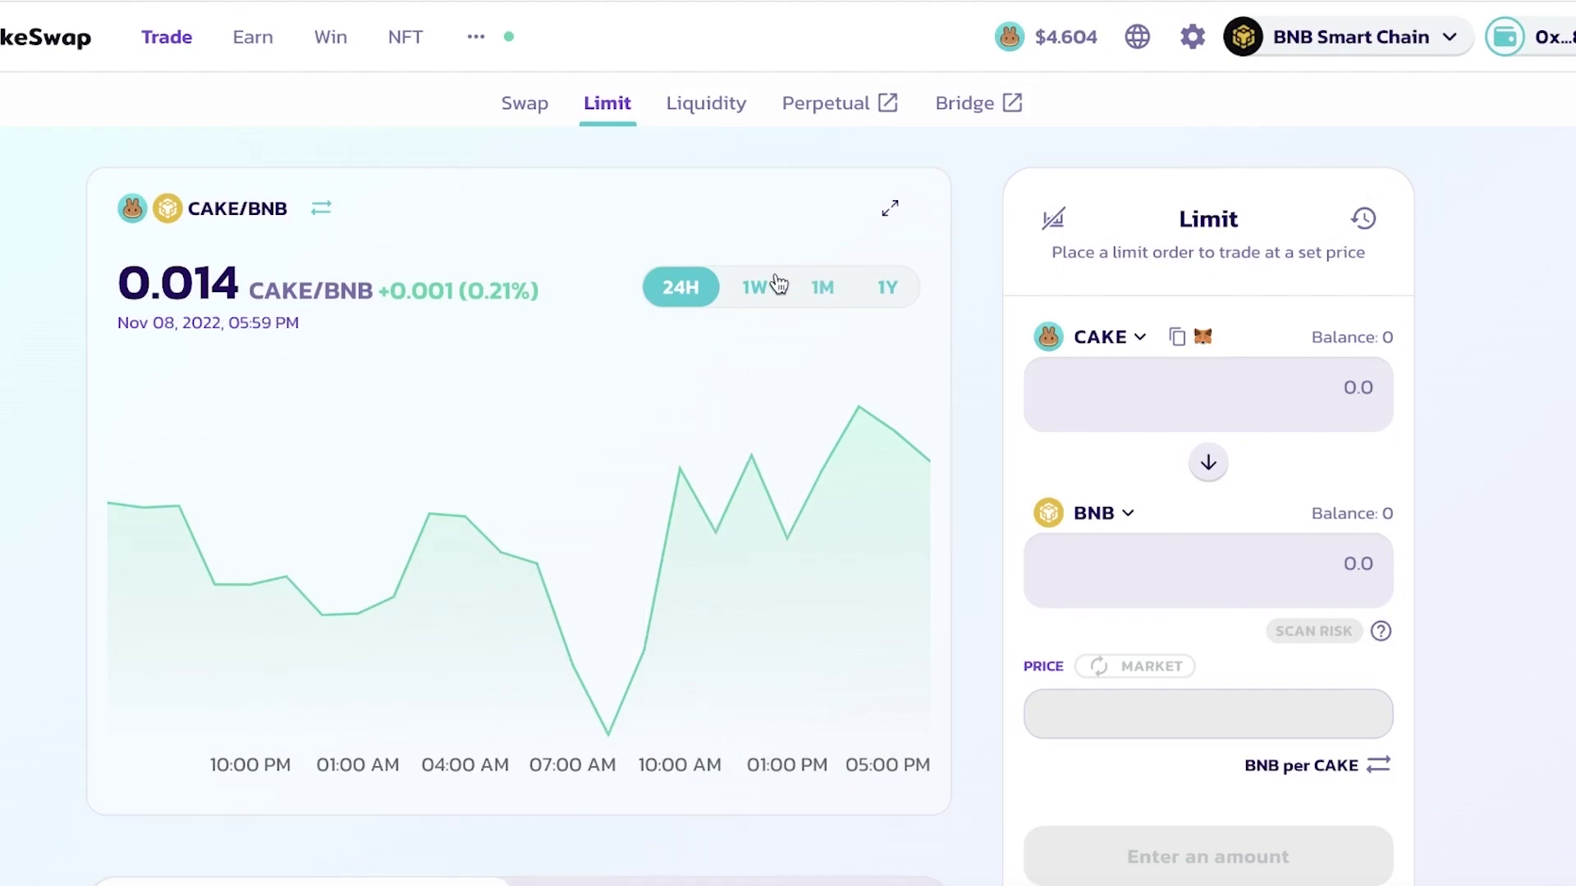
{"action": "left_click", "coordinate": [775, 286]}
{"action": "left_click", "coordinate": [875, 287]}
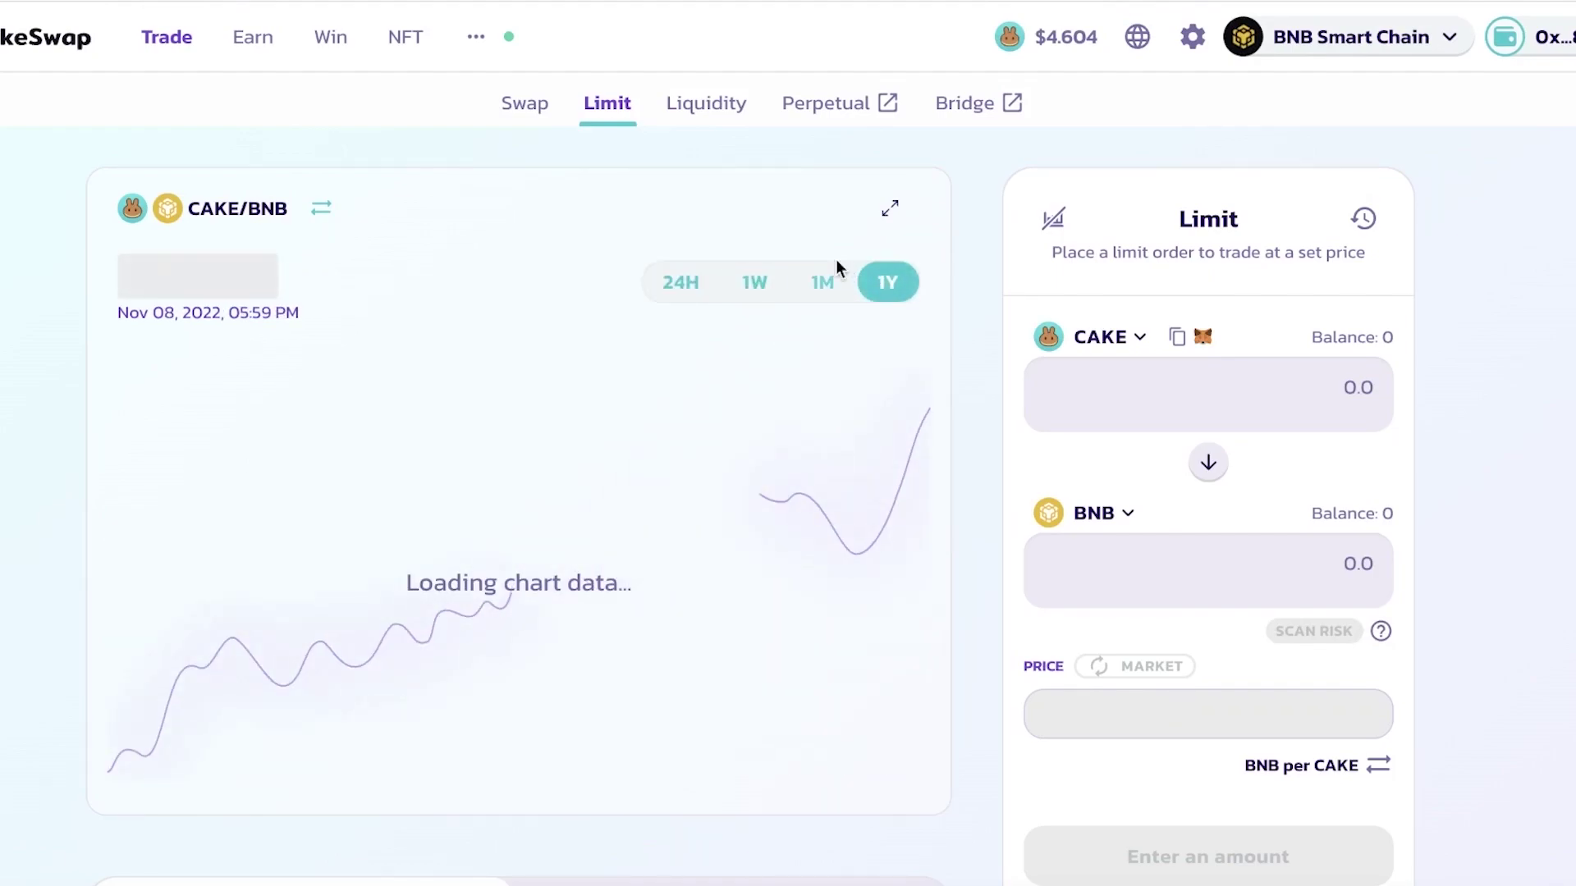
{"action": "scroll", "coordinate": [255, 468], "scroll_direction": "down", "scroll_amount": 7}
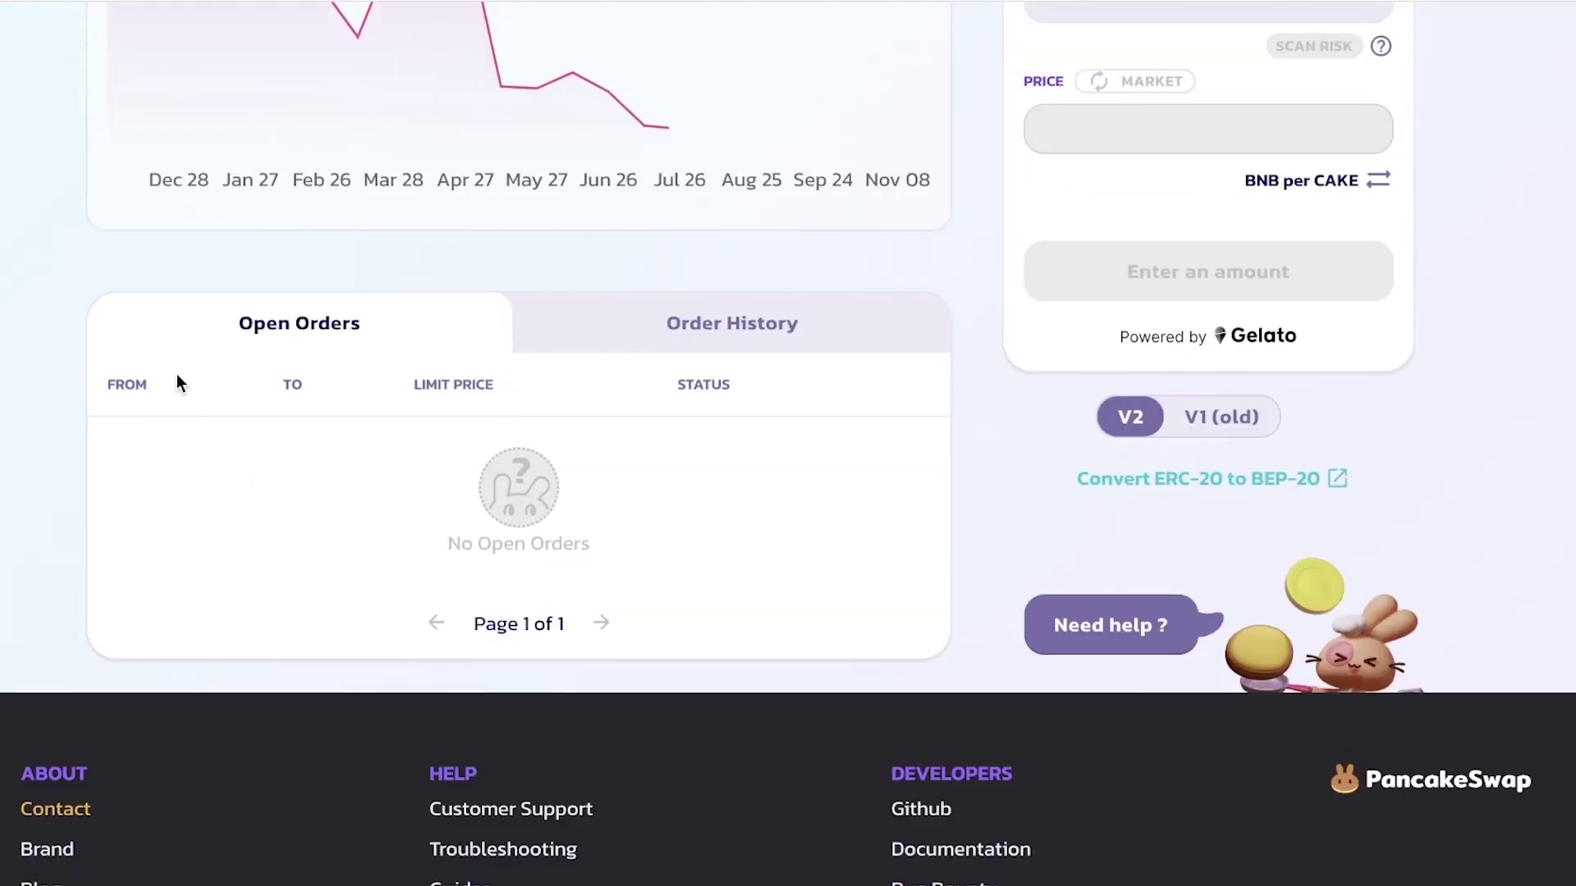
{"action": "left_click", "coordinate": [603, 338]}
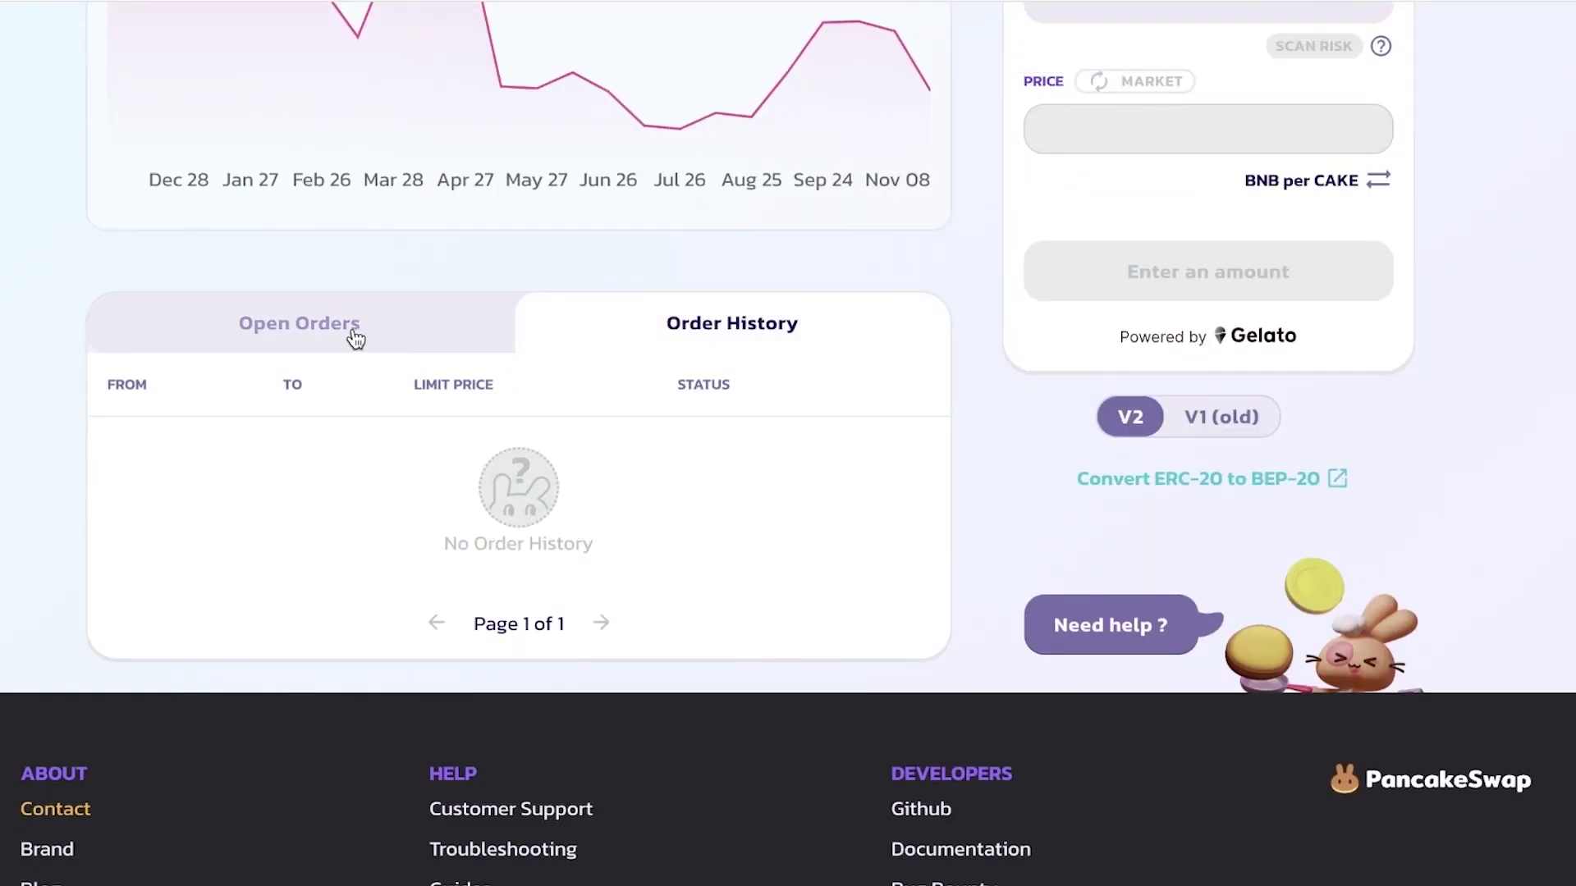
{"action": "scroll", "coordinate": [341, 378], "scroll_direction": "up", "scroll_amount": 2}
{"action": "left_click", "coordinate": [317, 462]}
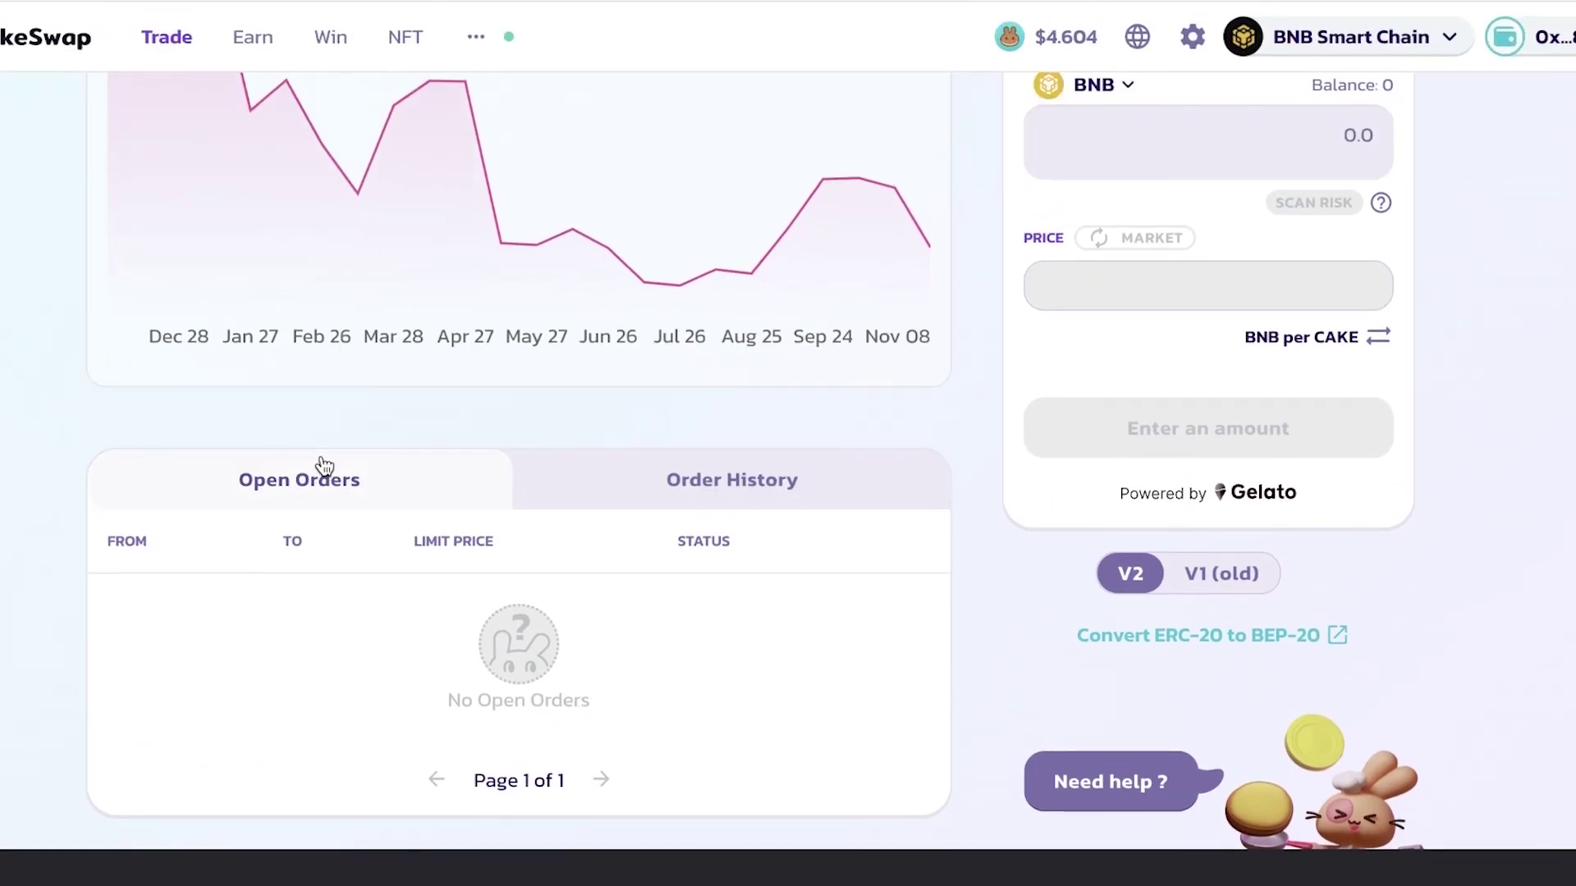
Set the chart back to 24H and invert it to show BNB/CAKE.
{"action": "scroll", "coordinate": [320, 461], "scroll_direction": "up", "scroll_amount": 5}
{"action": "scroll", "coordinate": [320, 465], "scroll_direction": "up", "scroll_amount": 2}
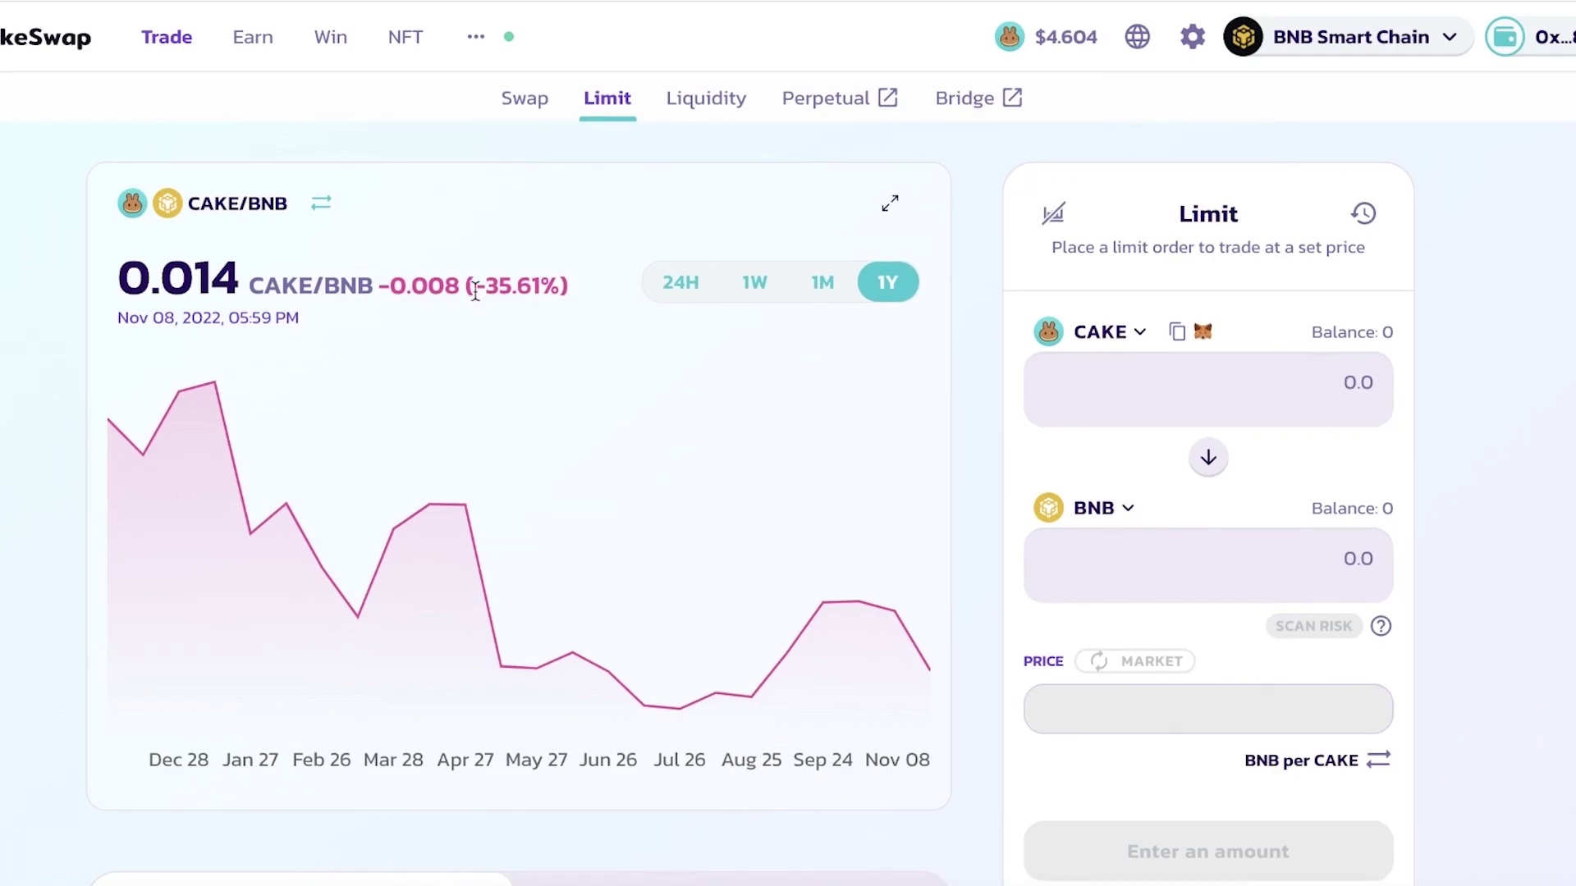
{"action": "left_click", "coordinate": [677, 283]}
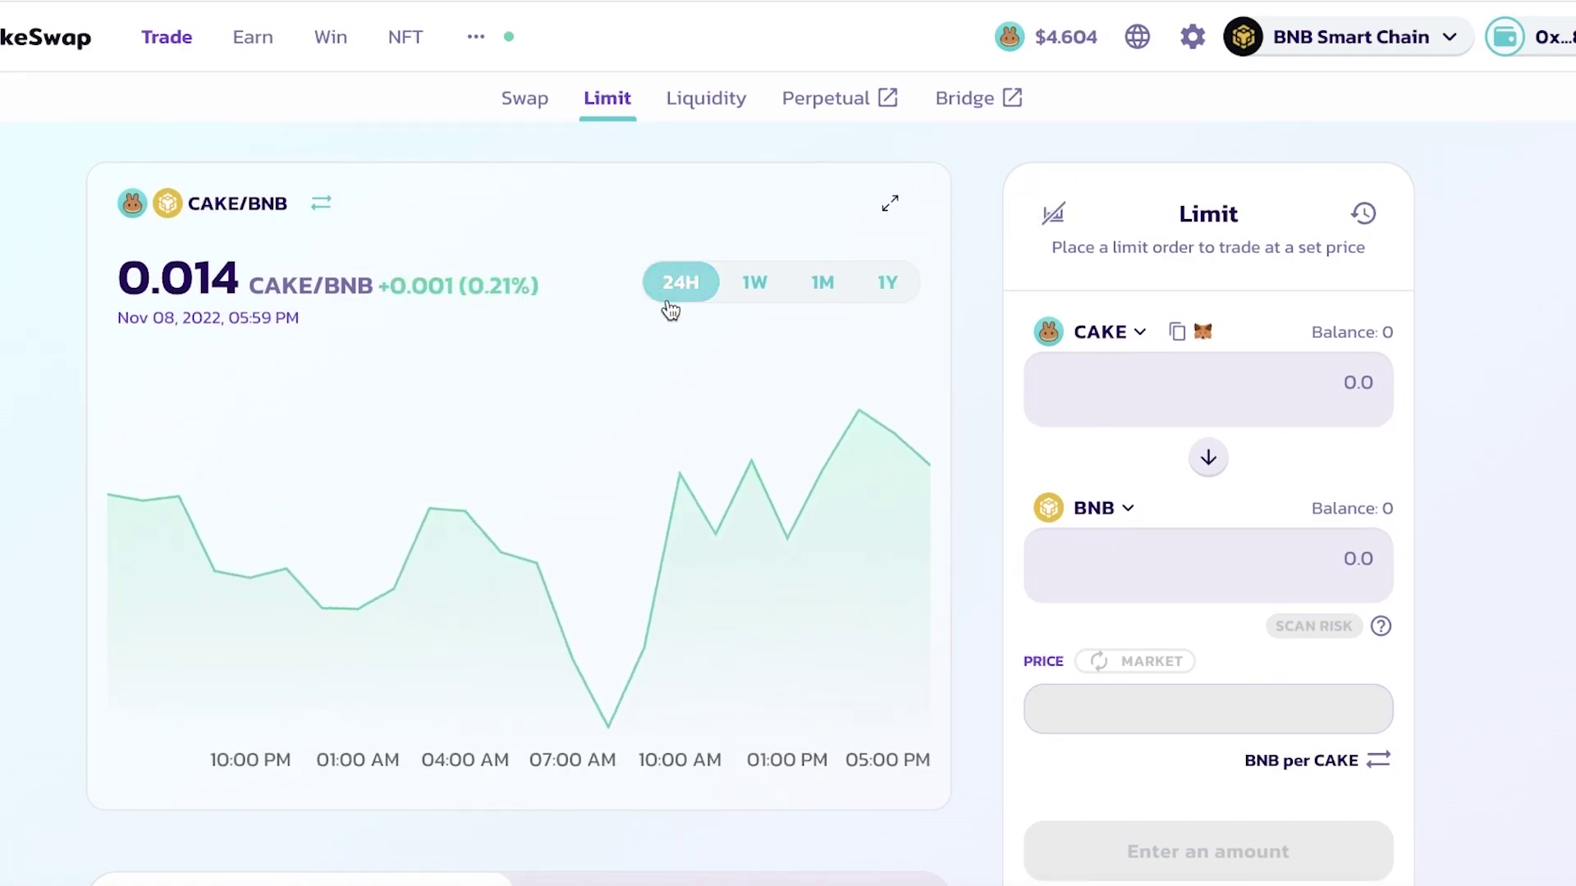
{"action": "left_click", "coordinate": [321, 203]}
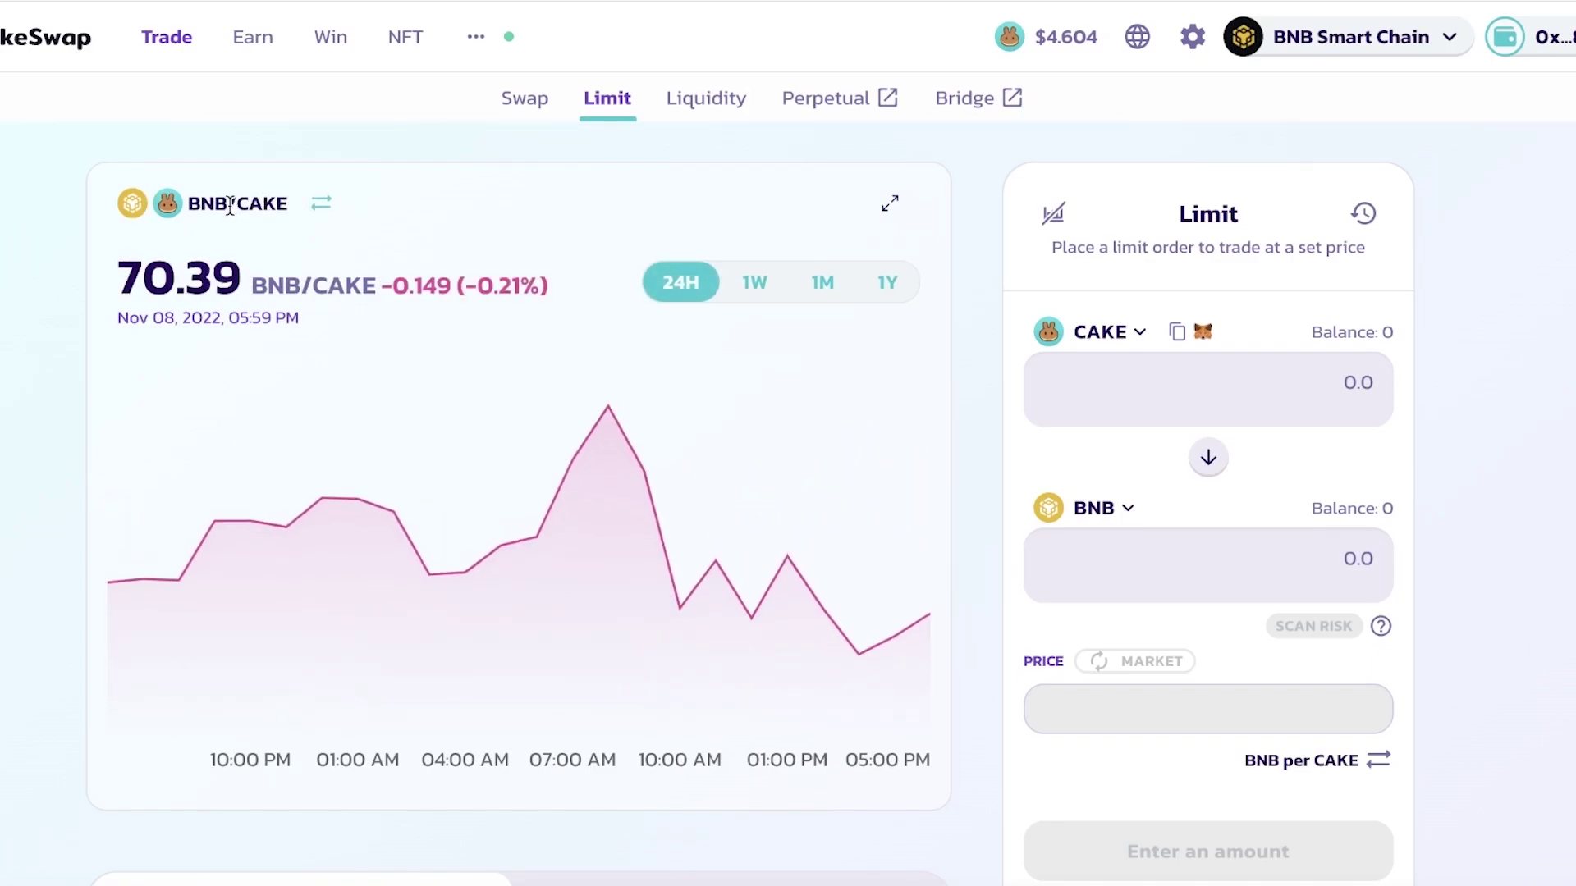
Make ETH the token to sell and BTCB the token to receive.
{"action": "left_click", "coordinate": [1063, 330]}
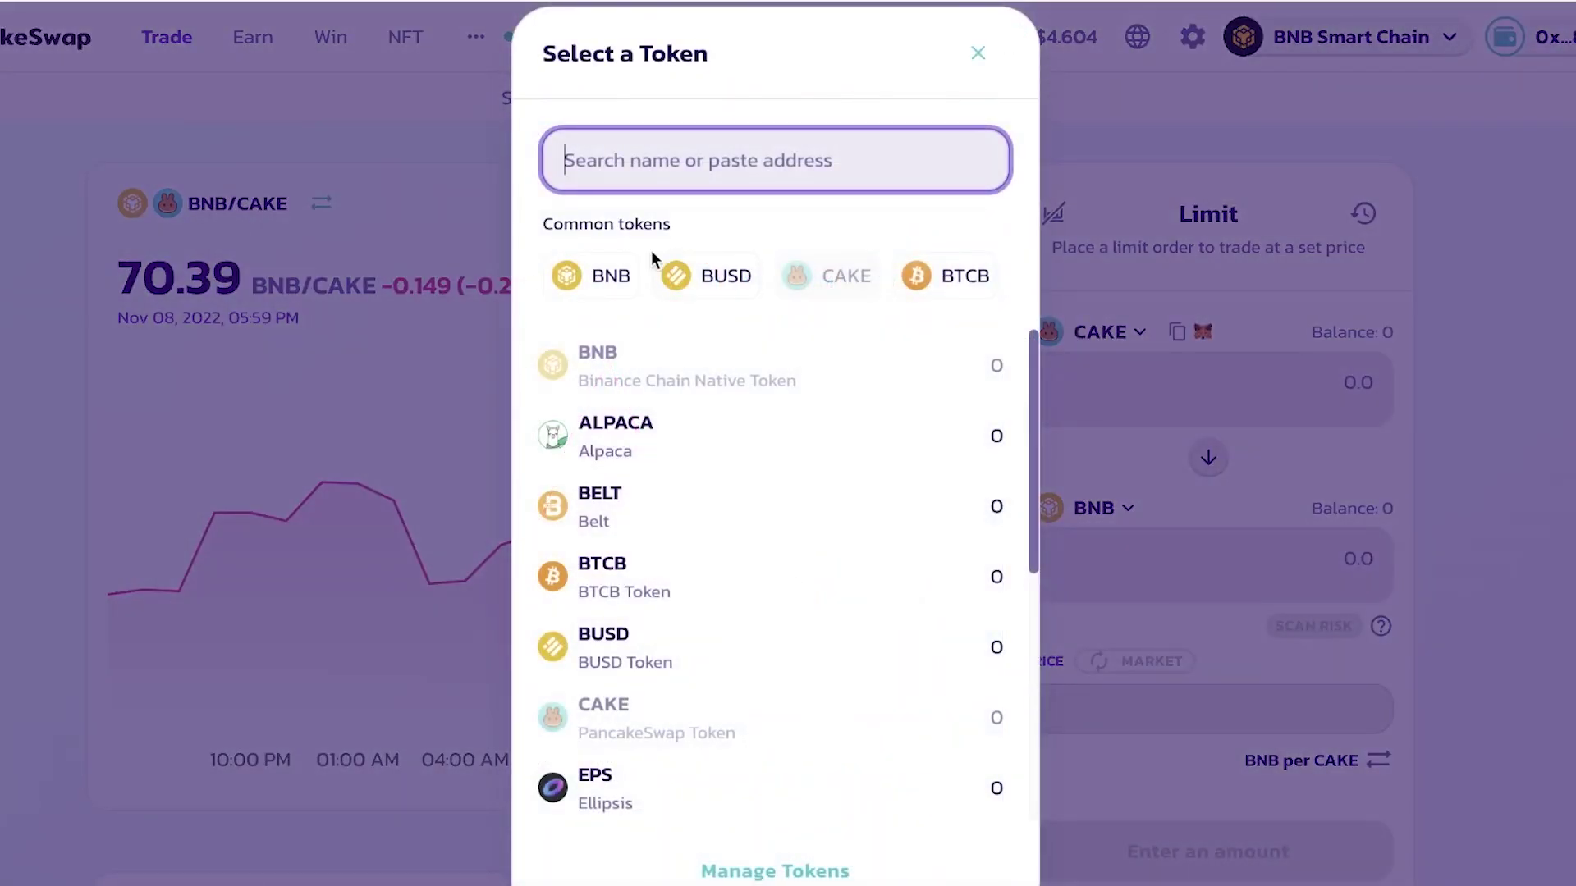
{"action": "scroll", "coordinate": [639, 407], "scroll_direction": "down", "scroll_amount": 5}
{"action": "left_click", "coordinate": [795, 408]}
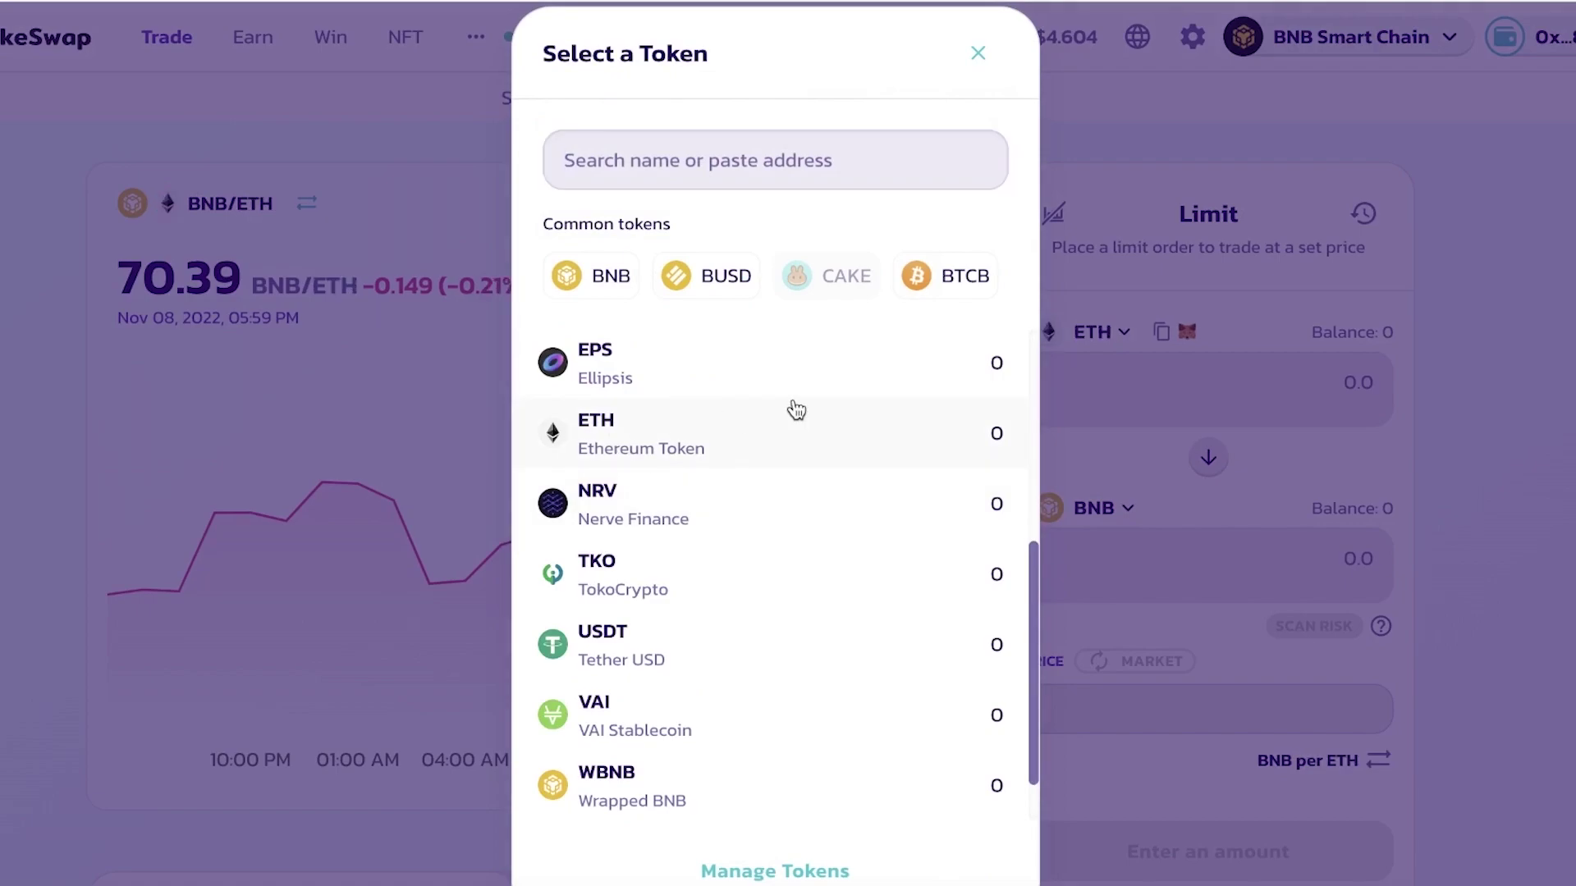
{"action": "left_click", "coordinate": [1094, 508]}
{"action": "scroll", "coordinate": [855, 450], "scroll_direction": "down", "scroll_amount": 2}
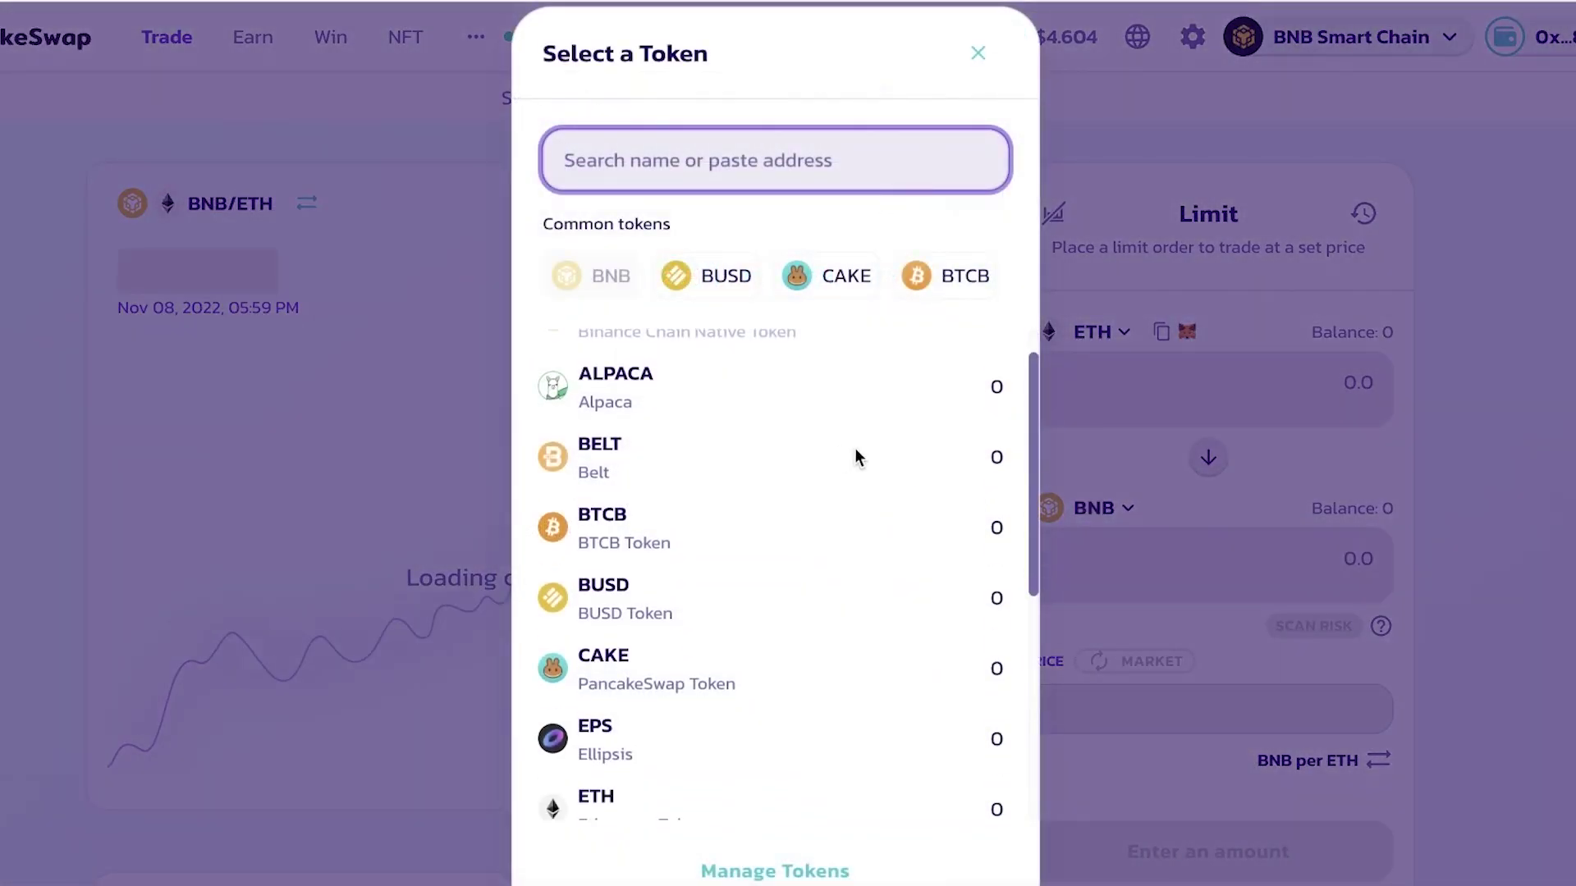
{"action": "scroll", "coordinate": [833, 480], "scroll_direction": "up", "scroll_amount": 2}
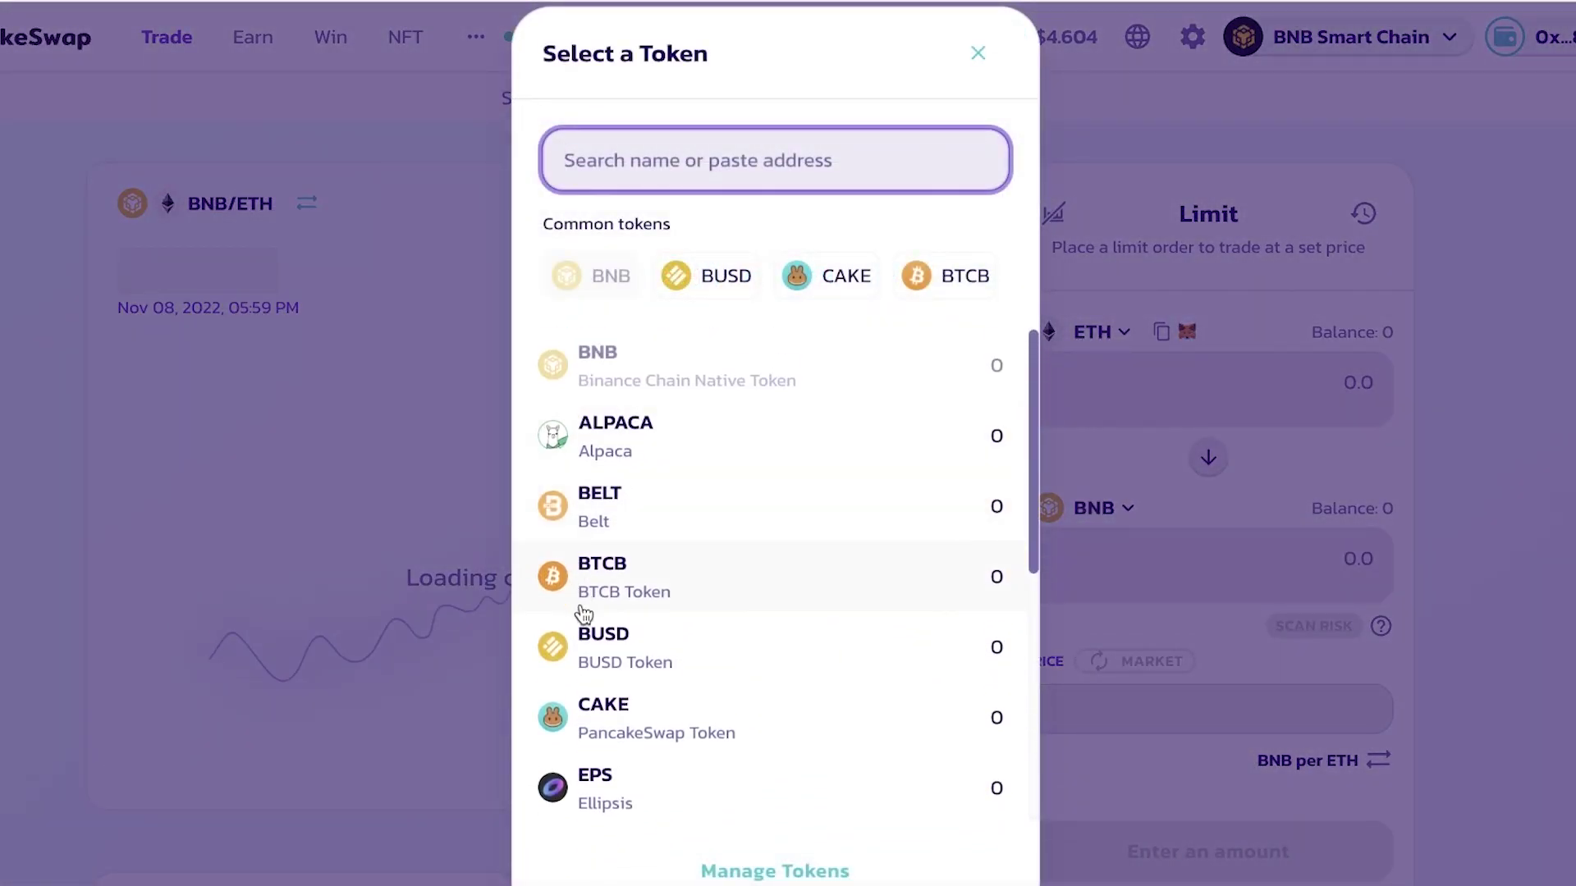
{"action": "left_click", "coordinate": [611, 602]}
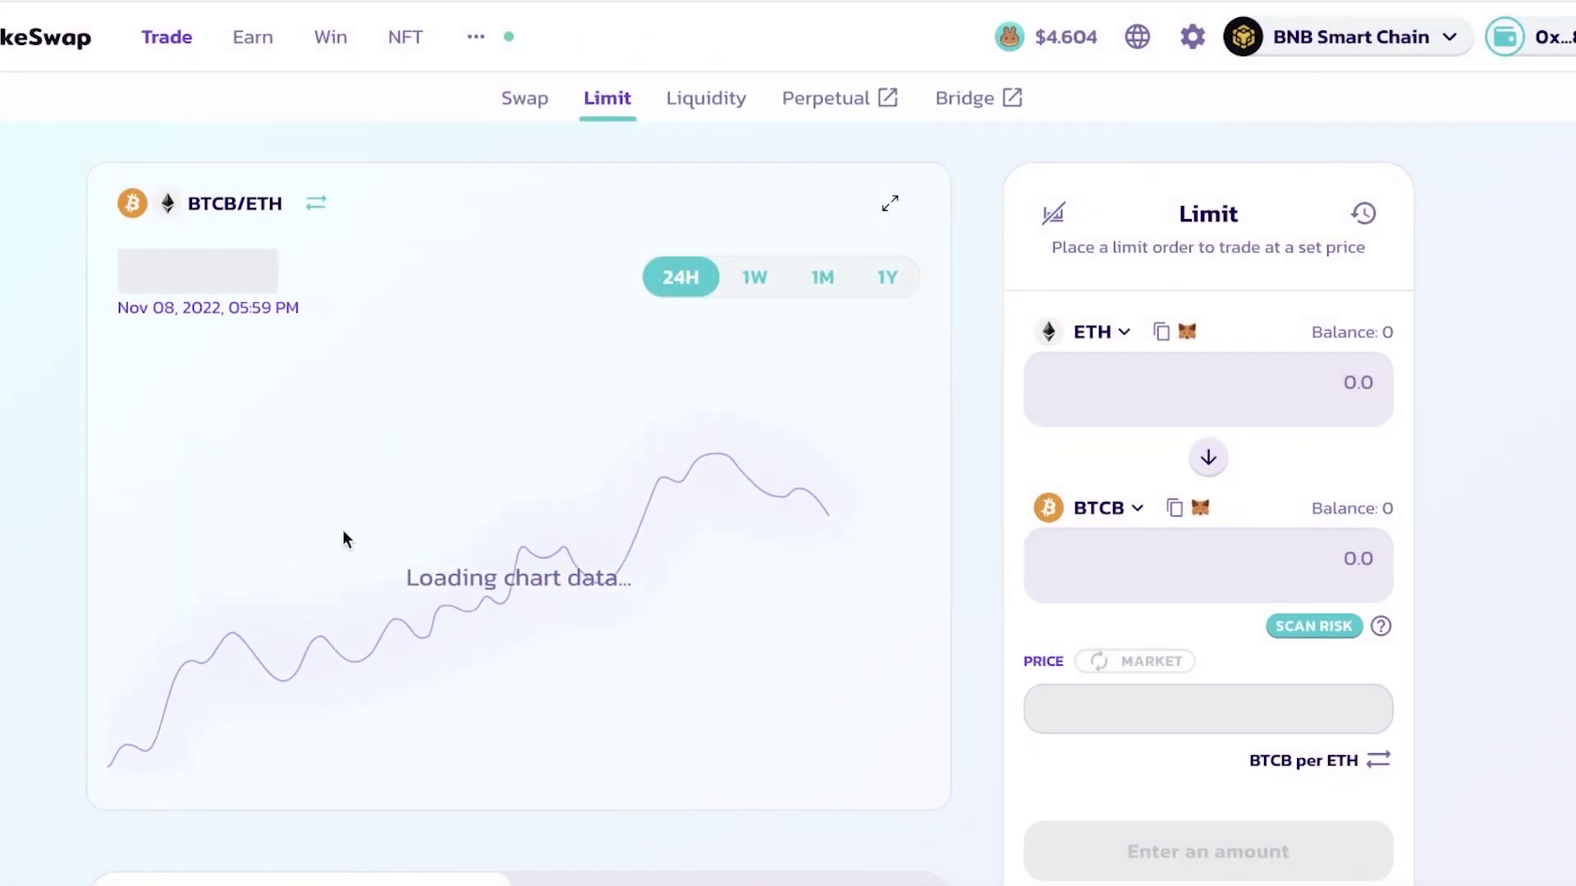
{"action": "scroll", "coordinate": [84, 625], "scroll_direction": "down", "scroll_amount": 1}
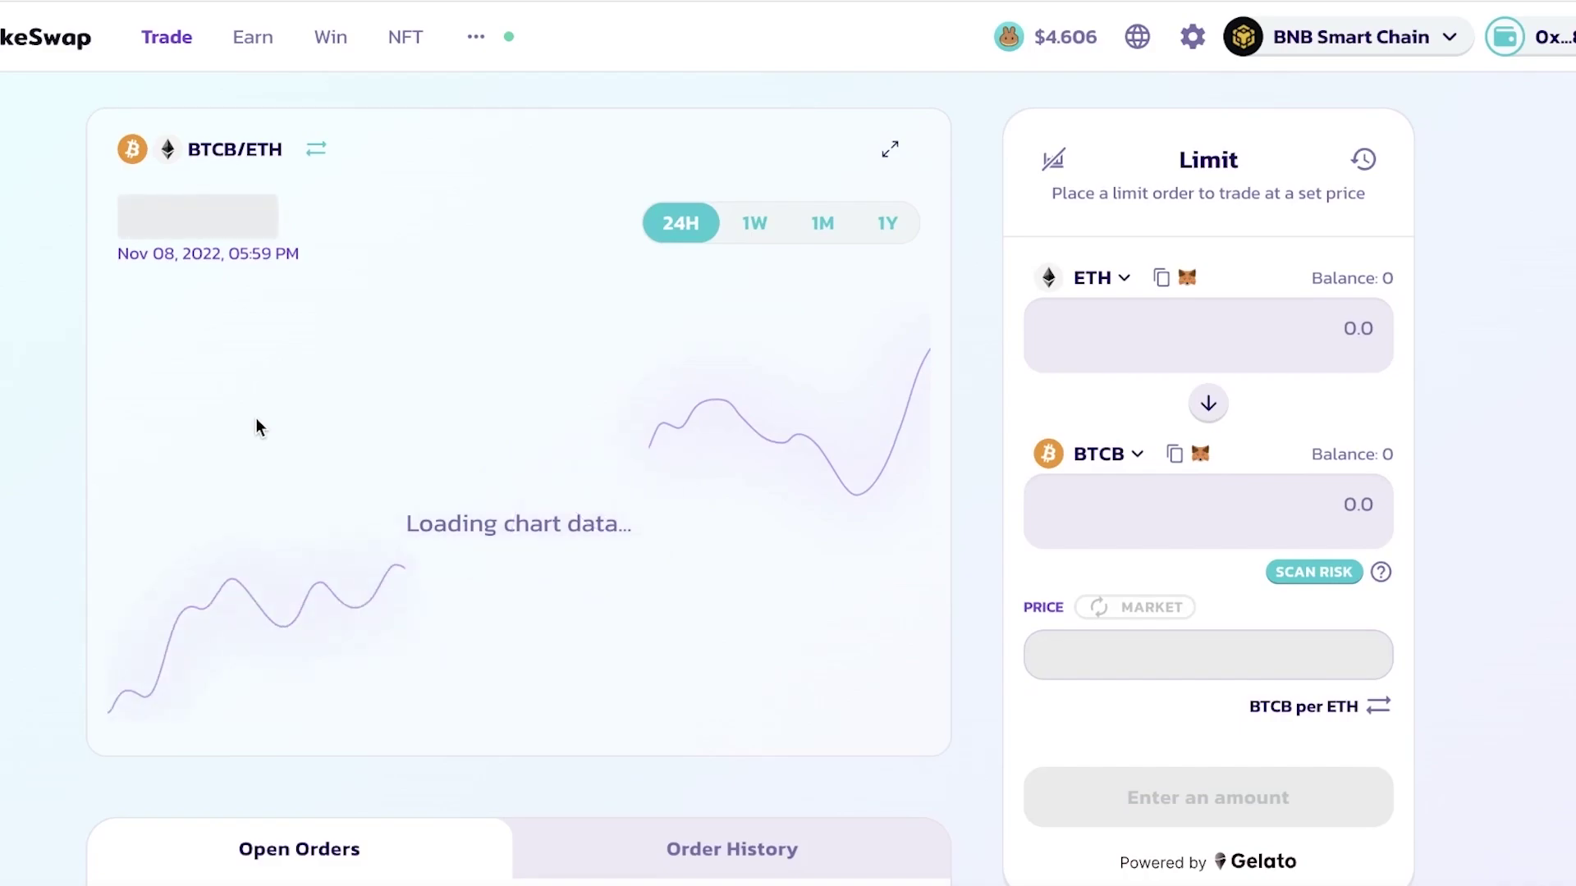
Change the receiving token to BNB and look over the order form.
{"action": "left_click", "coordinate": [1108, 453]}
{"action": "left_click", "coordinate": [634, 273]}
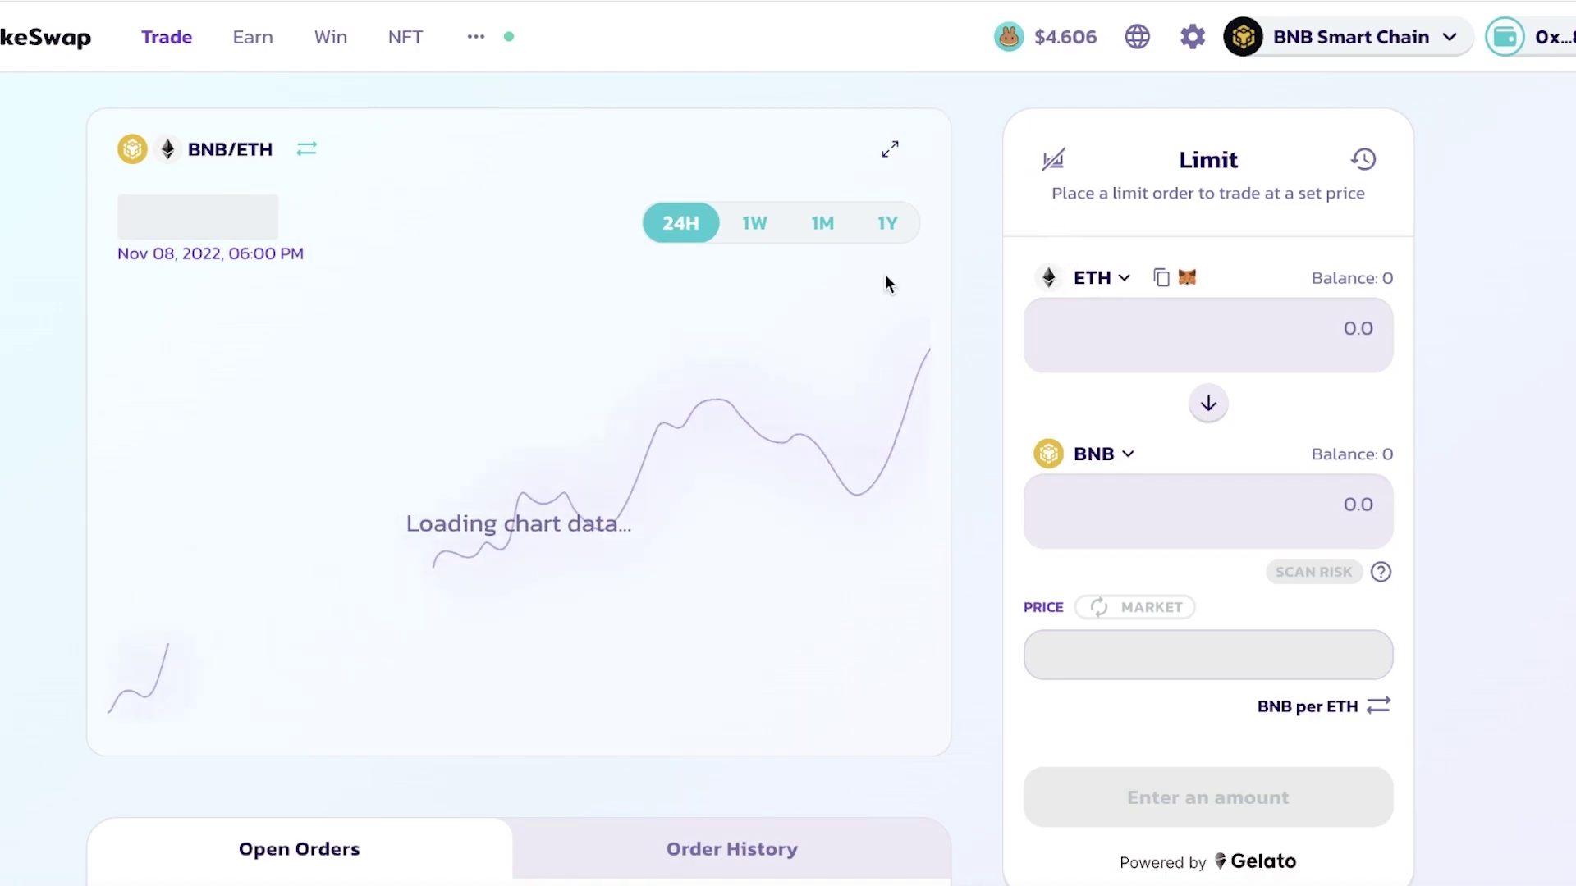
{"action": "scroll", "coordinate": [781, 261], "scroll_direction": "down", "scroll_amount": 3}
{"action": "scroll", "coordinate": [780, 263], "scroll_direction": "up", "scroll_amount": 3}
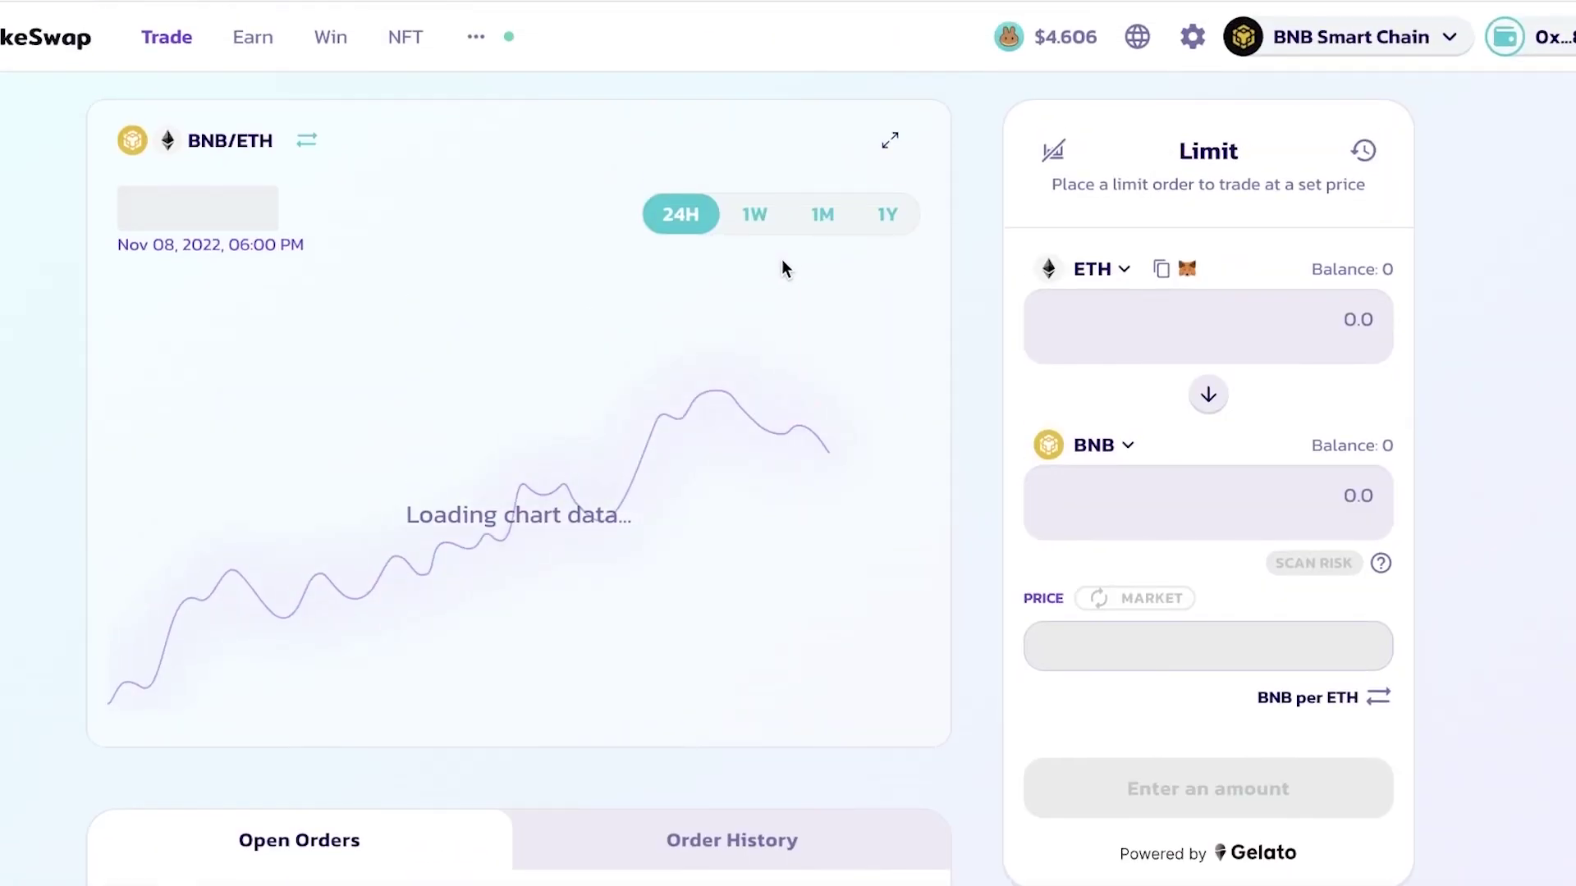
{"action": "scroll", "coordinate": [972, 308], "scroll_direction": "down", "scroll_amount": 1}
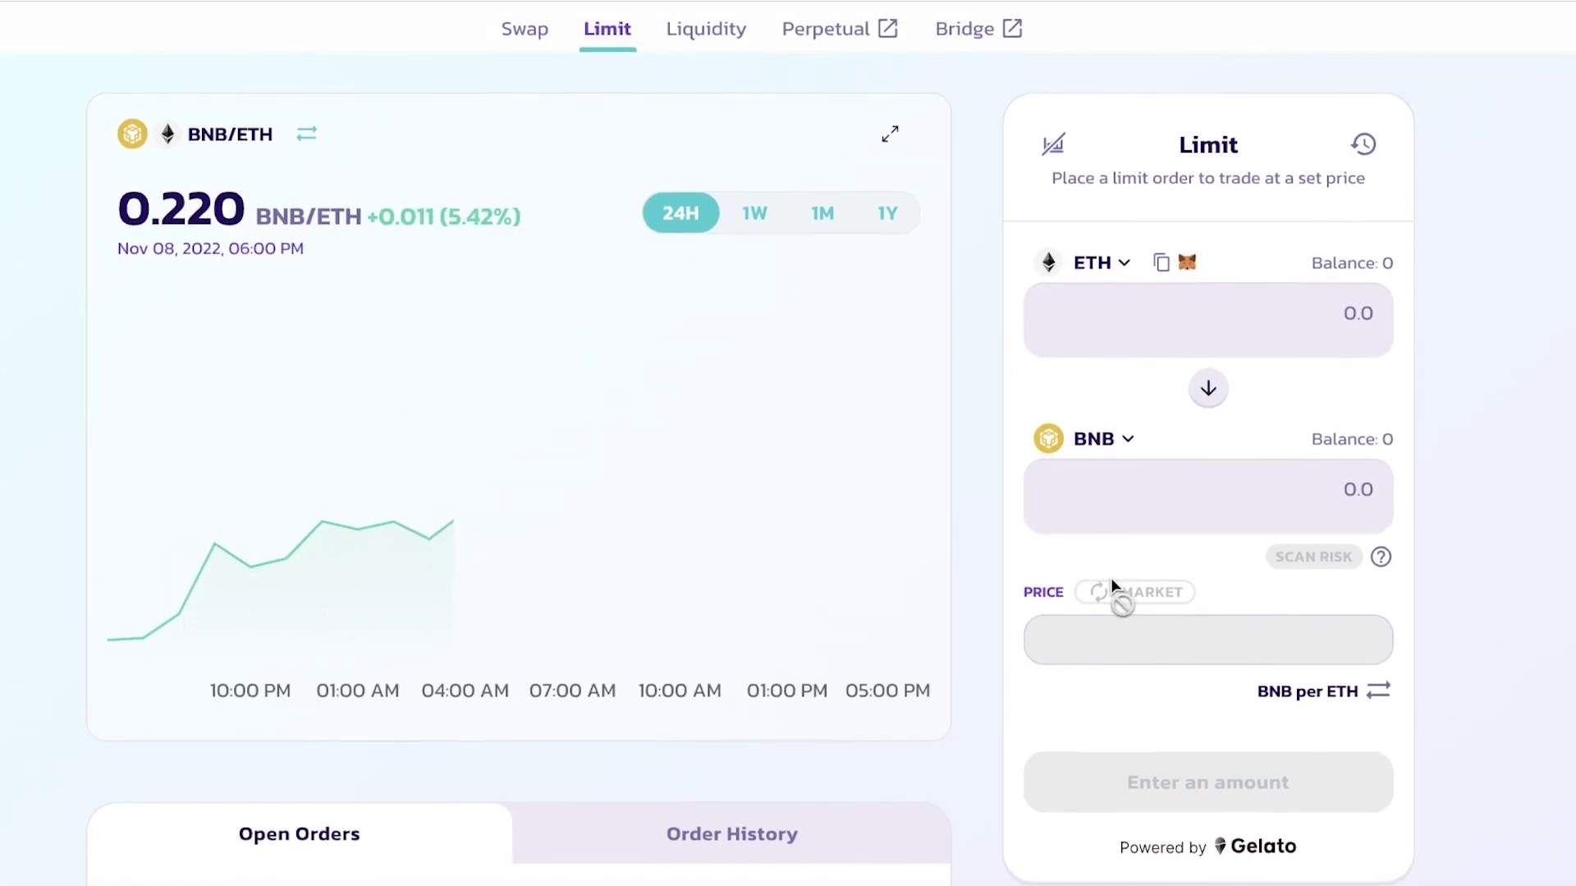
{"action": "scroll", "coordinate": [1110, 578], "scroll_direction": "down", "scroll_amount": 1}
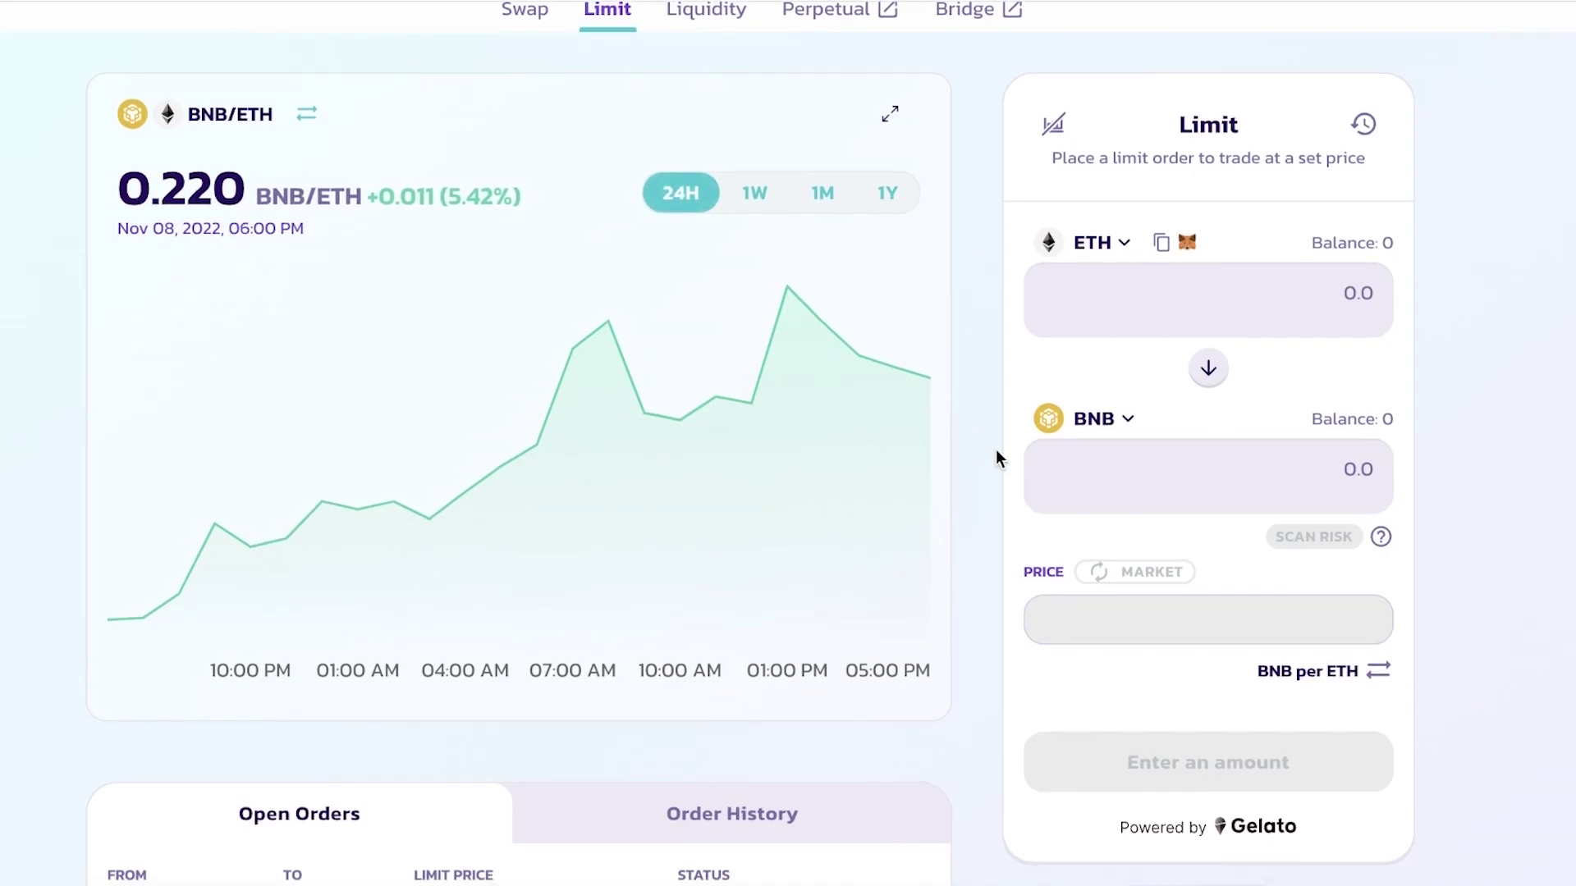
{"action": "scroll", "coordinate": [1092, 201], "scroll_direction": "down", "scroll_amount": 3}
{"action": "scroll", "coordinate": [1082, 293], "scroll_direction": "up", "scroll_amount": 4}
Enter 1 ETH to sell, getting 4.5374 BNB at market price, flagged as insufficient balance.
{"action": "type", "text": "1"}
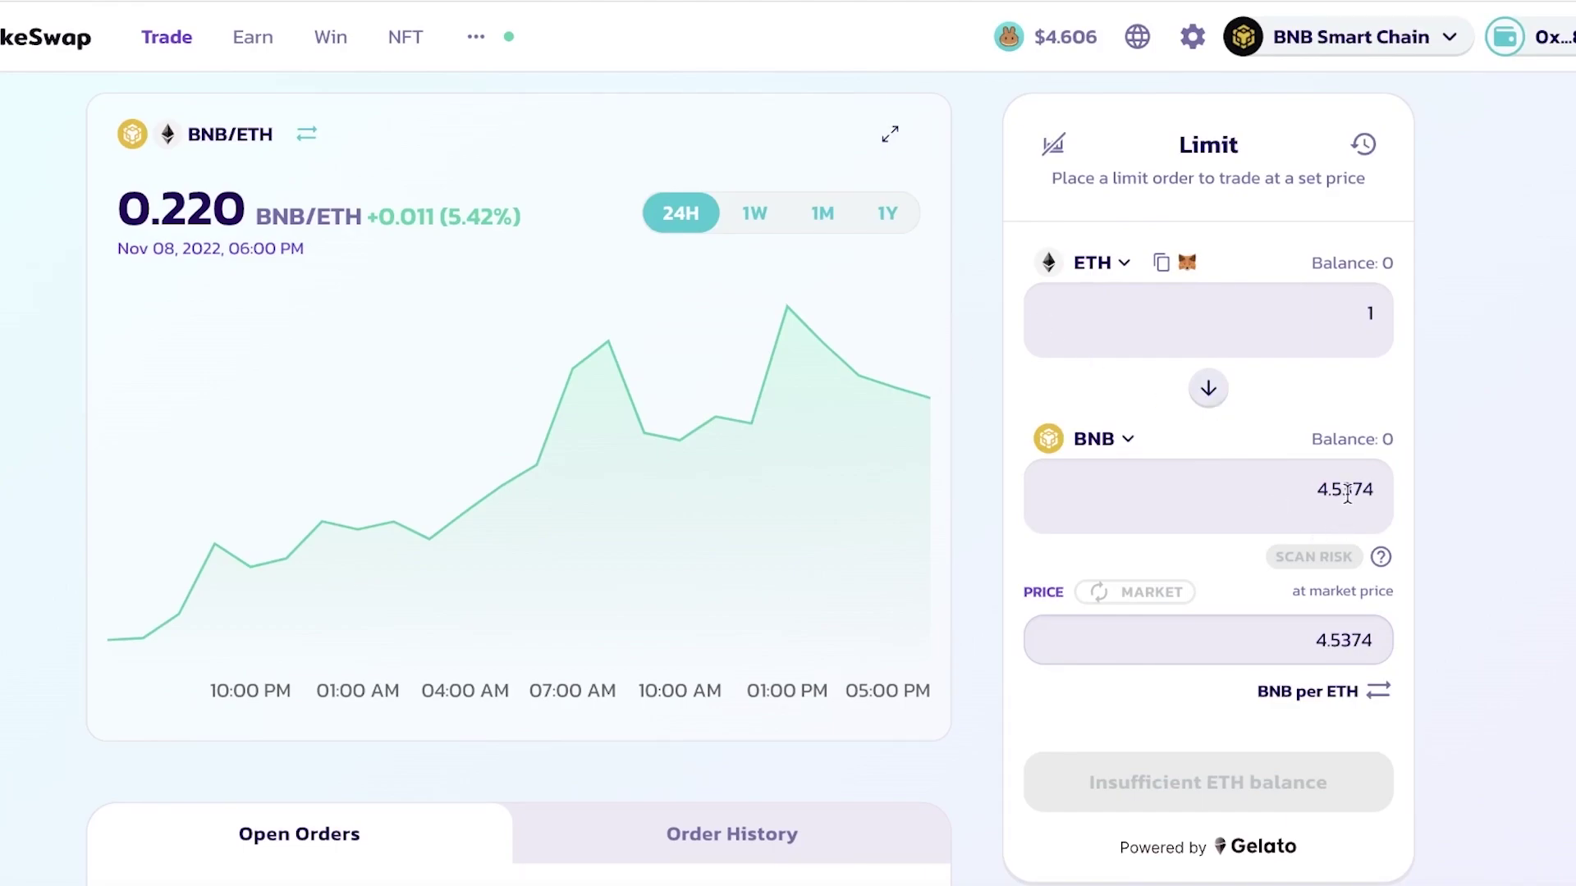
{"action": "scroll", "coordinate": [1369, 490], "scroll_direction": "down", "scroll_amount": 1}
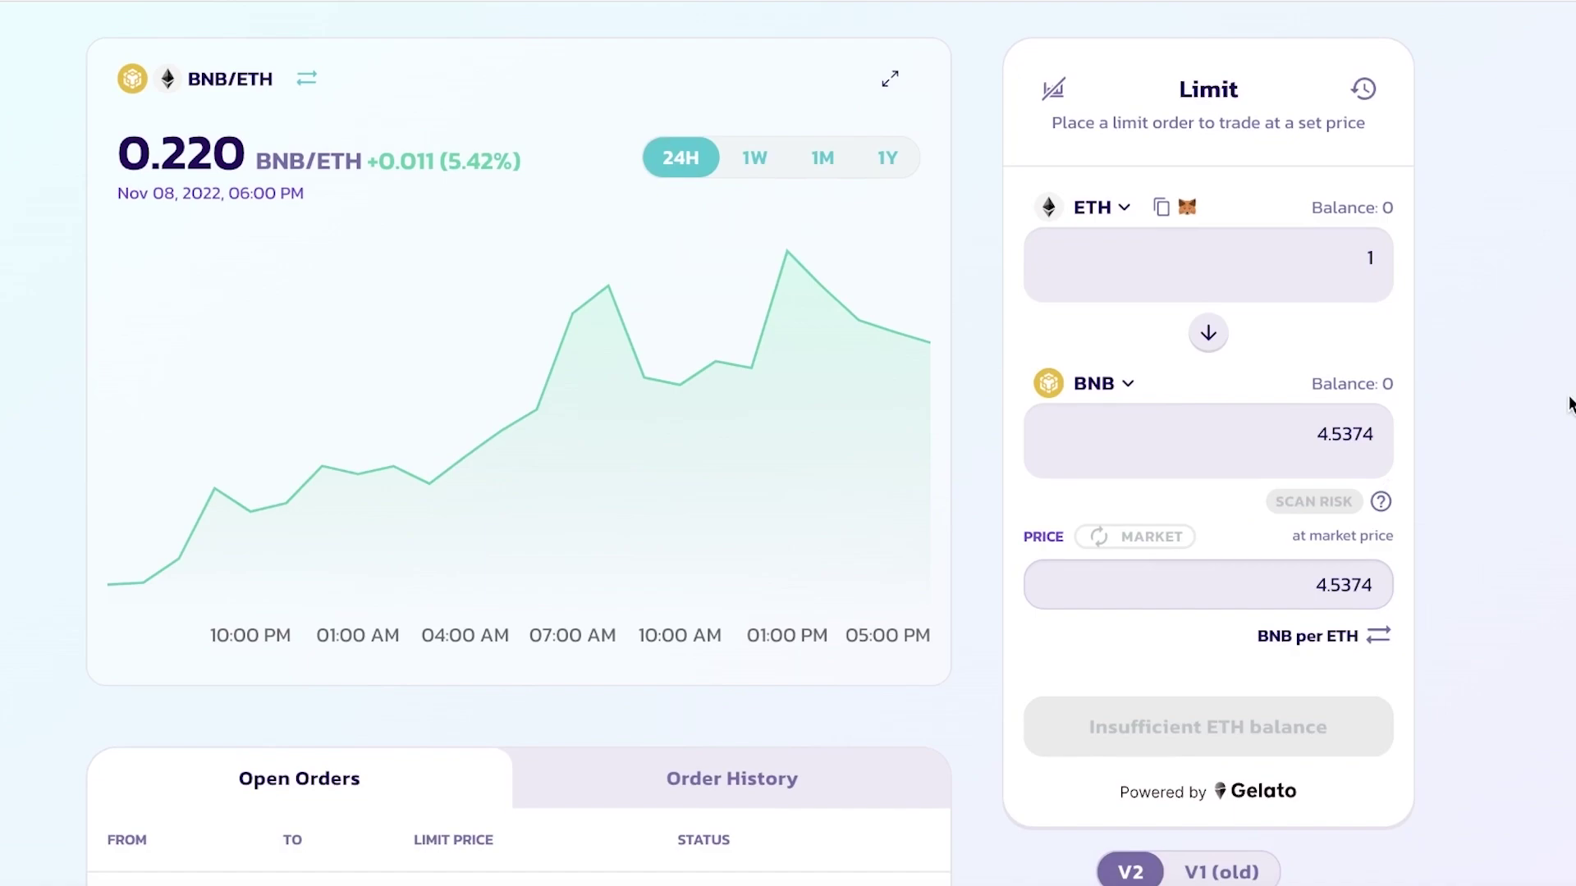
{"action": "scroll", "coordinate": [1541, 446], "scroll_direction": "down", "scroll_amount": 1}
{"action": "scroll", "coordinate": [1208, 468], "scroll_direction": "down", "scroll_amount": 1}
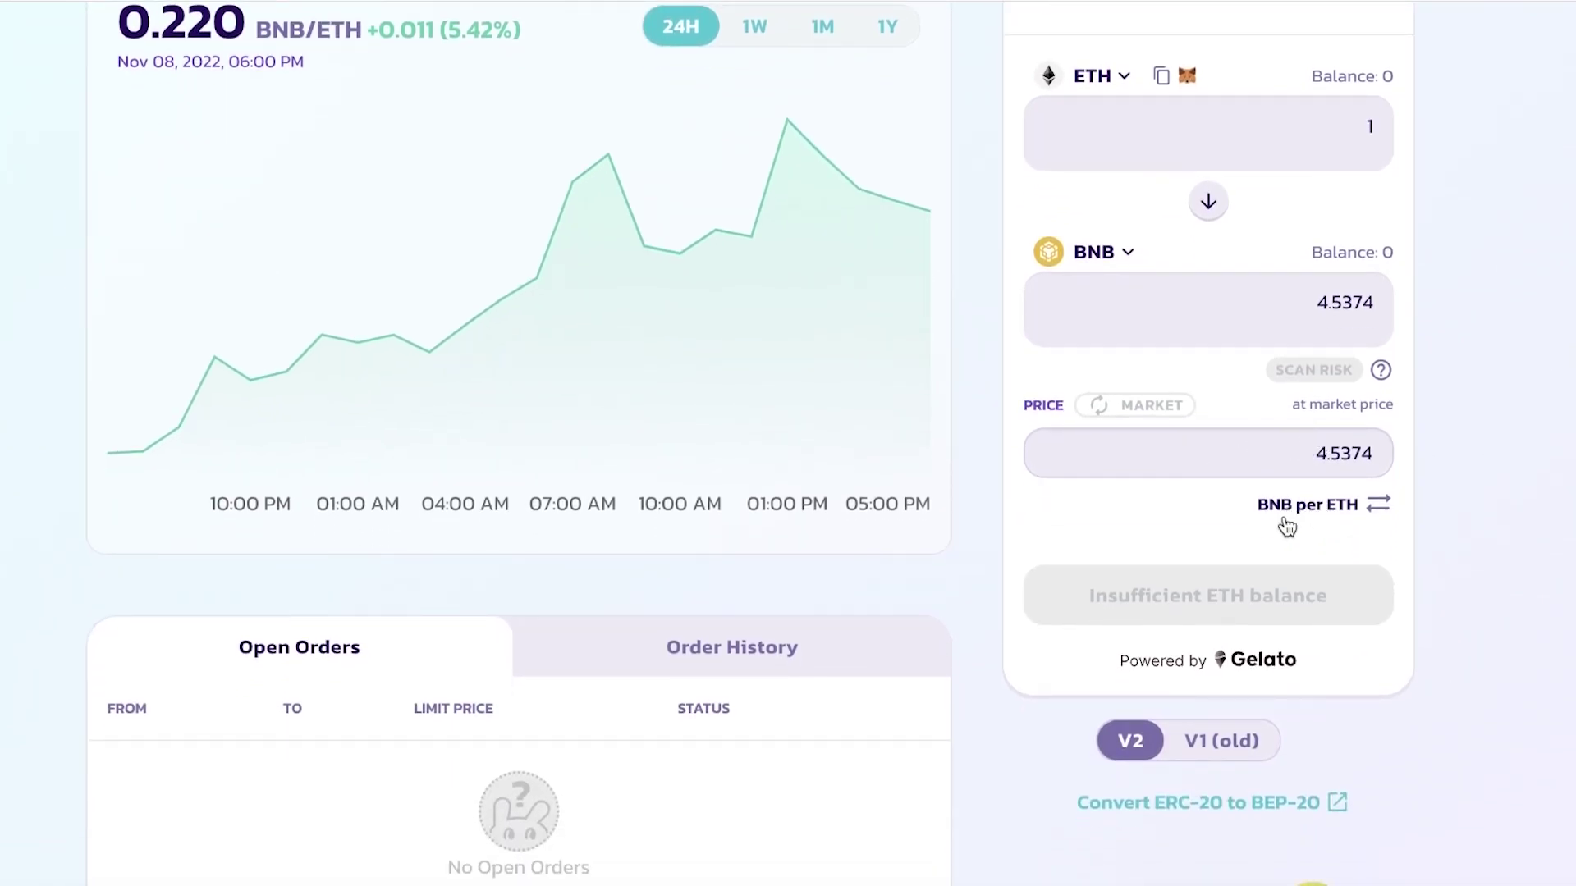
{"action": "scroll", "coordinate": [1272, 338], "scroll_direction": "up", "scroll_amount": 4}
{"action": "scroll", "coordinate": [1108, 683], "scroll_direction": "down", "scroll_amount": 4}
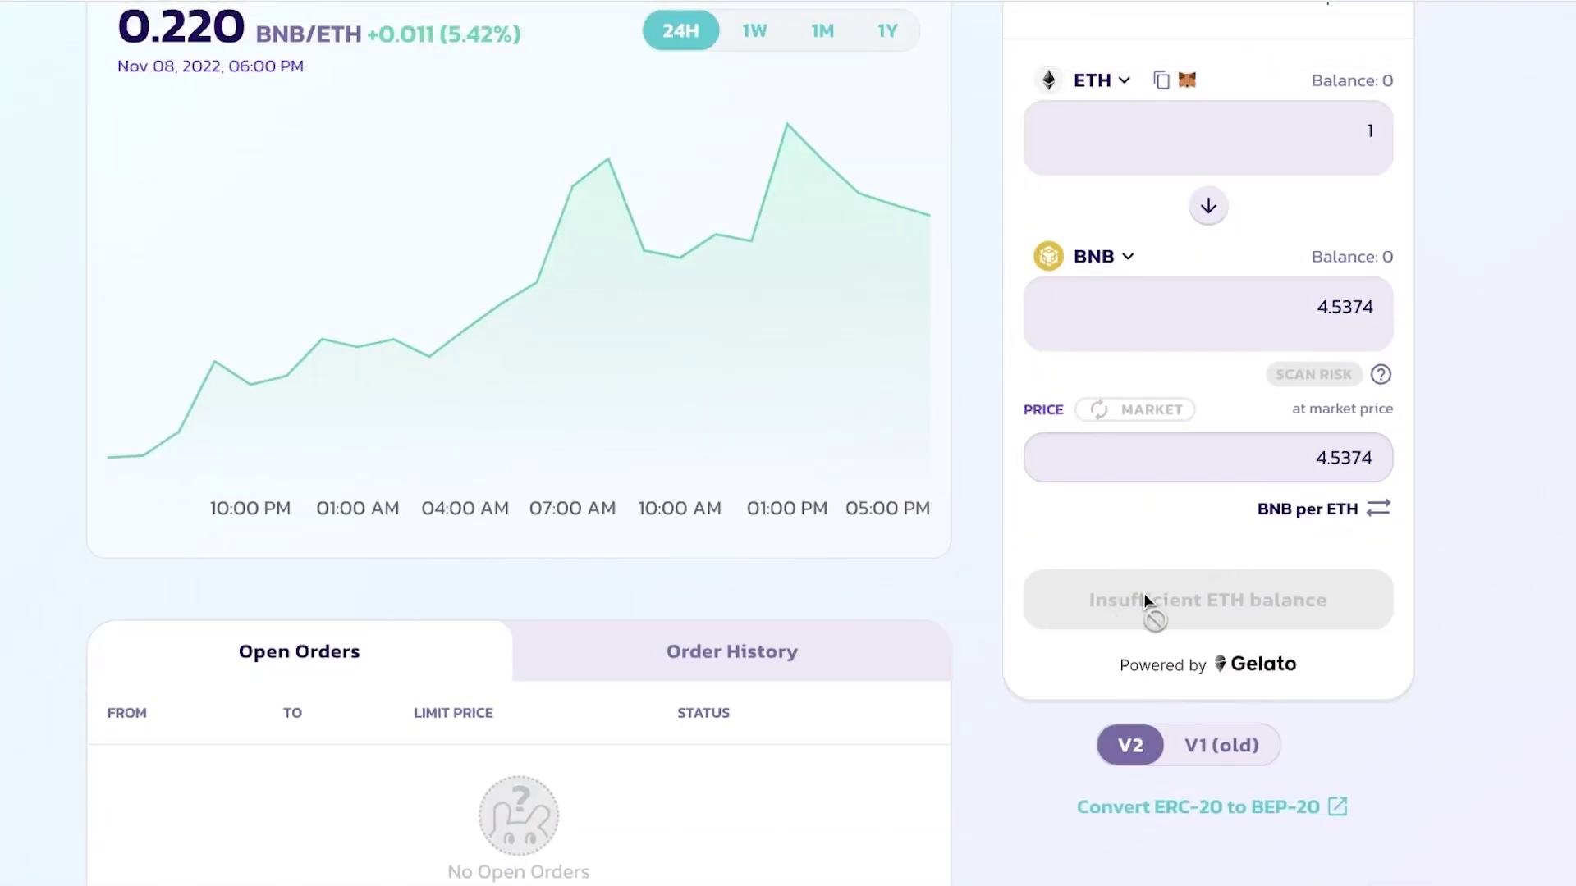
{"action": "scroll", "coordinate": [1151, 576], "scroll_direction": "down", "scroll_amount": 3}
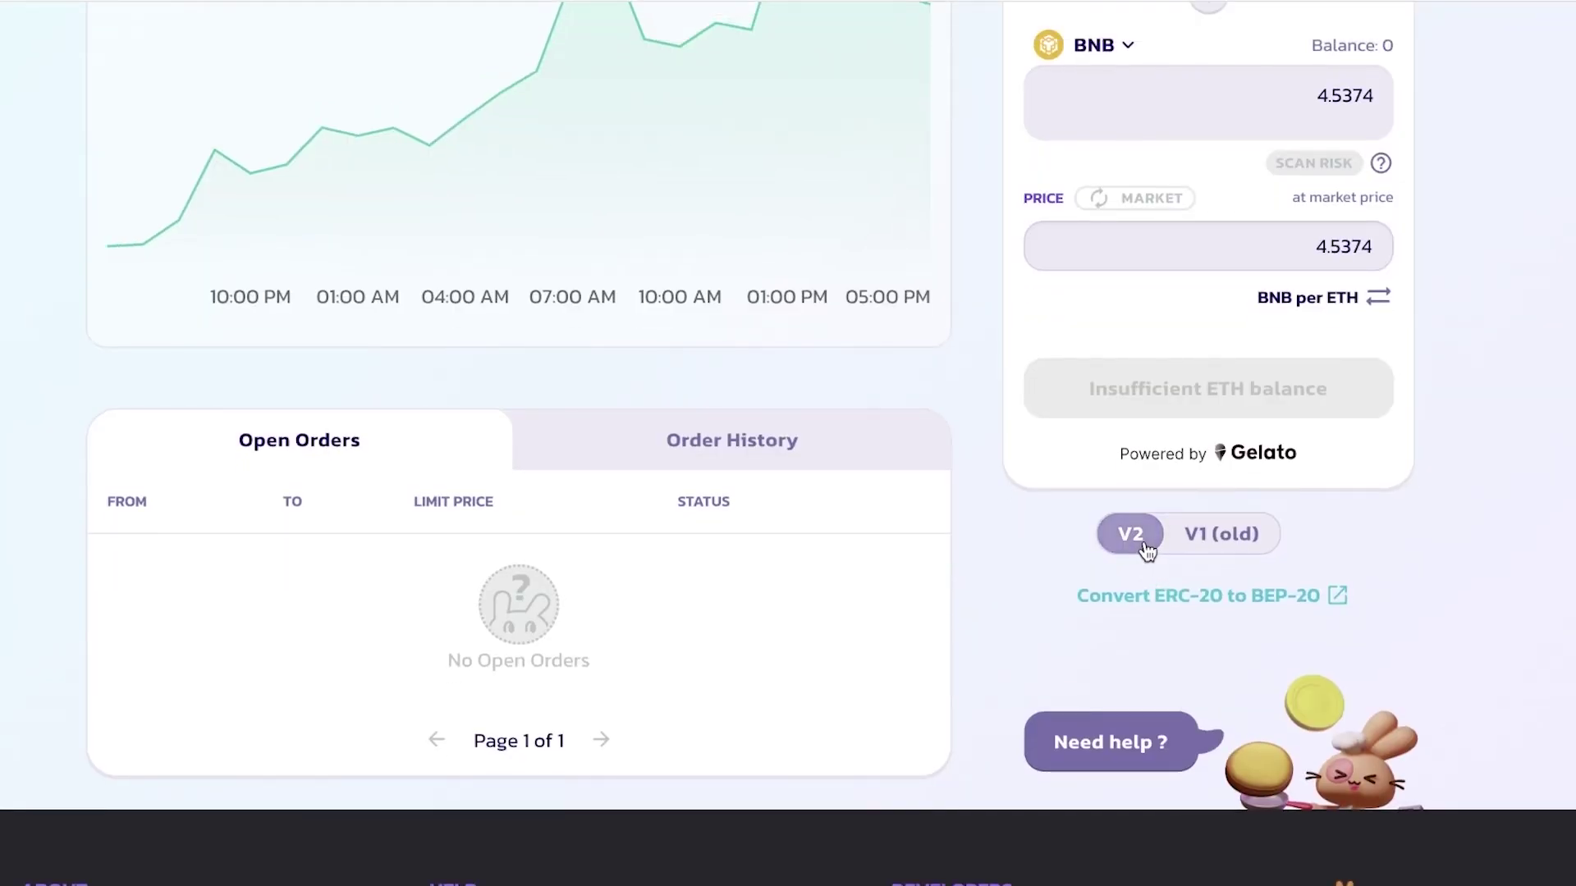
Try the V1 exchange, go back to V2, then open Win > Prediction (BETA).
{"action": "left_click", "coordinate": [1110, 539]}
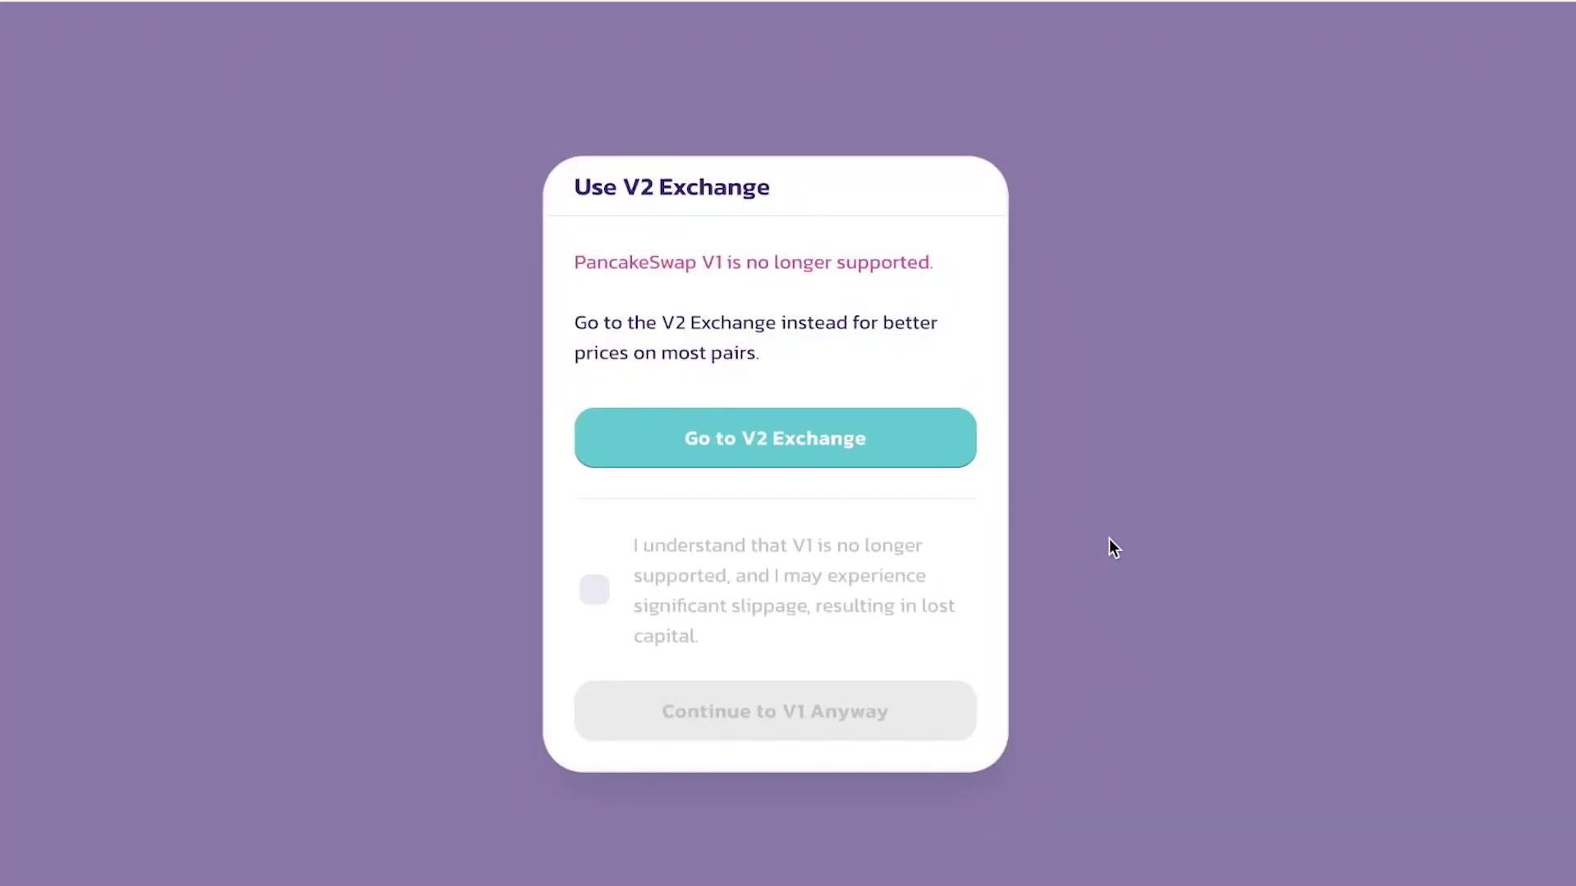
{"action": "left_click", "coordinate": [790, 437]}
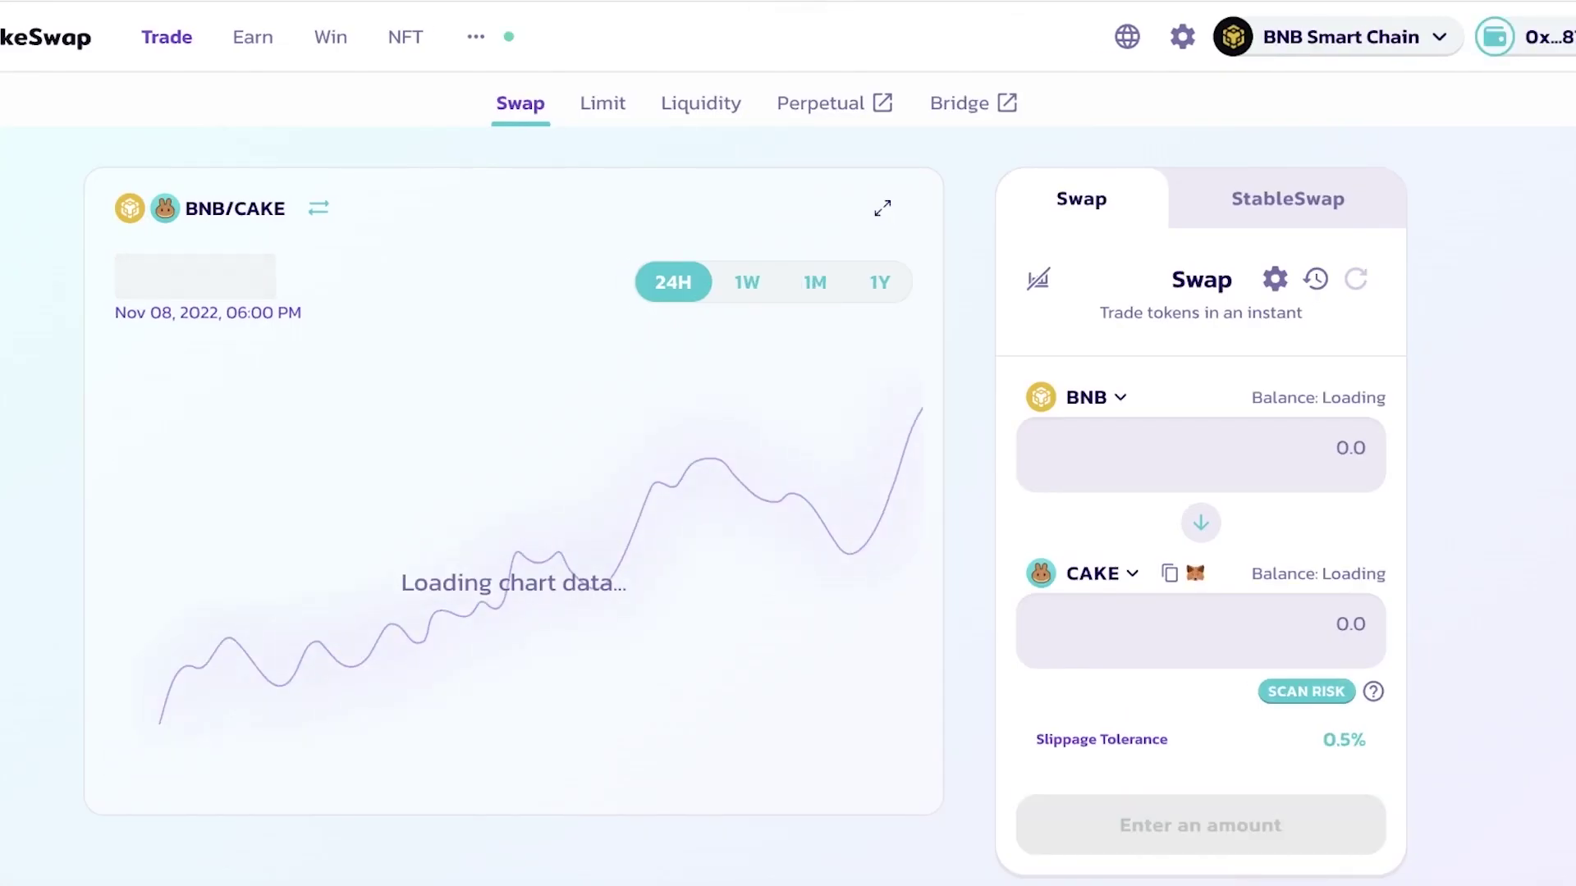
{"action": "mouse_move", "coordinate": [500, 36]}
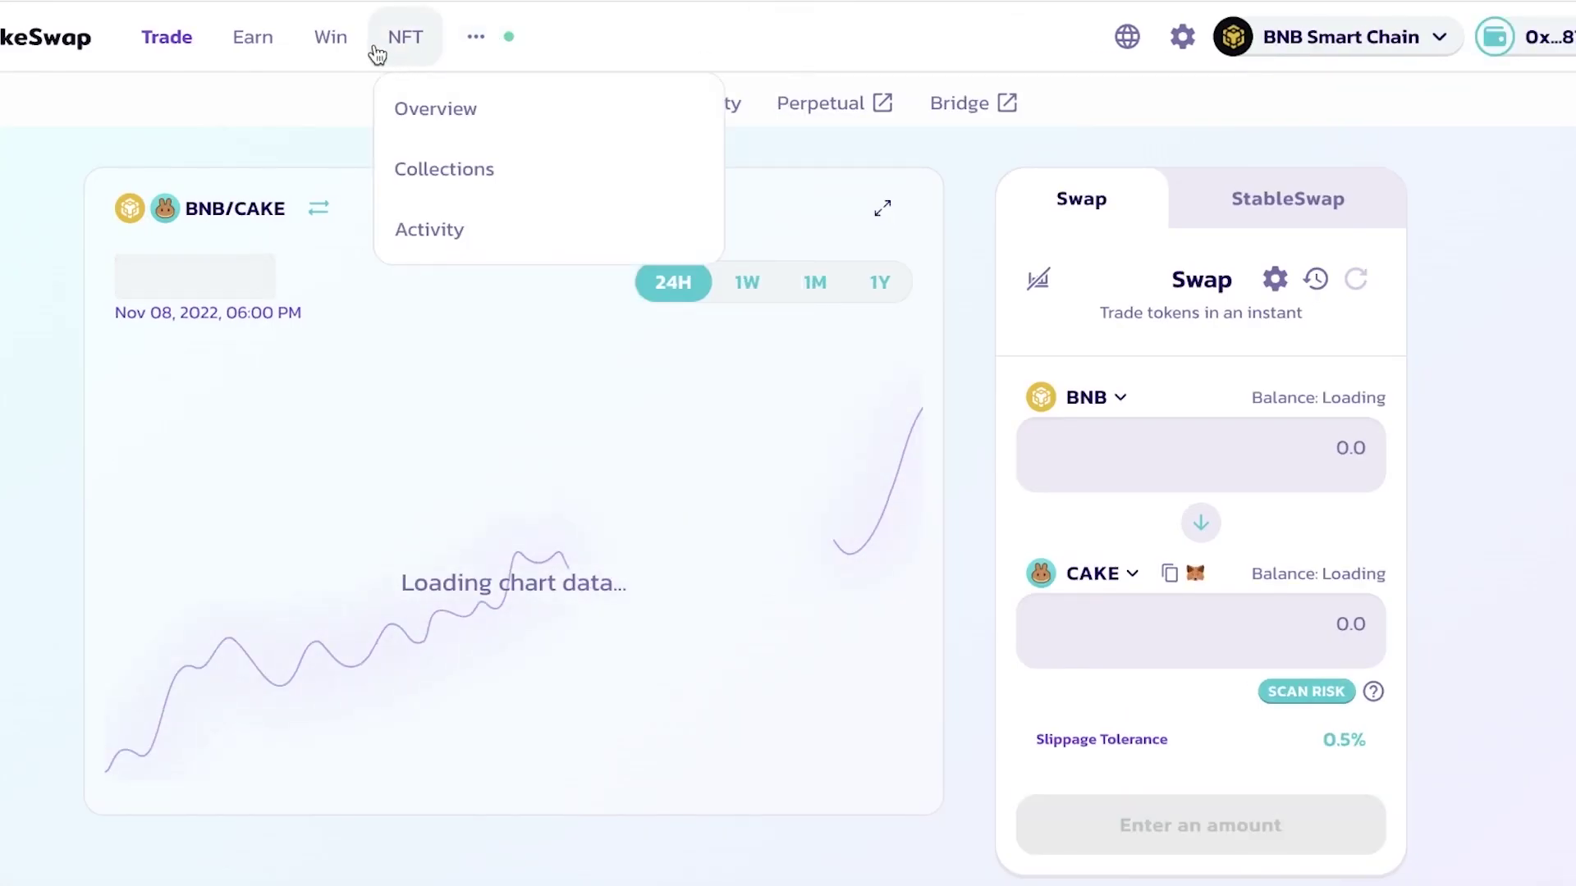
{"action": "left_click", "coordinate": [342, 41]}
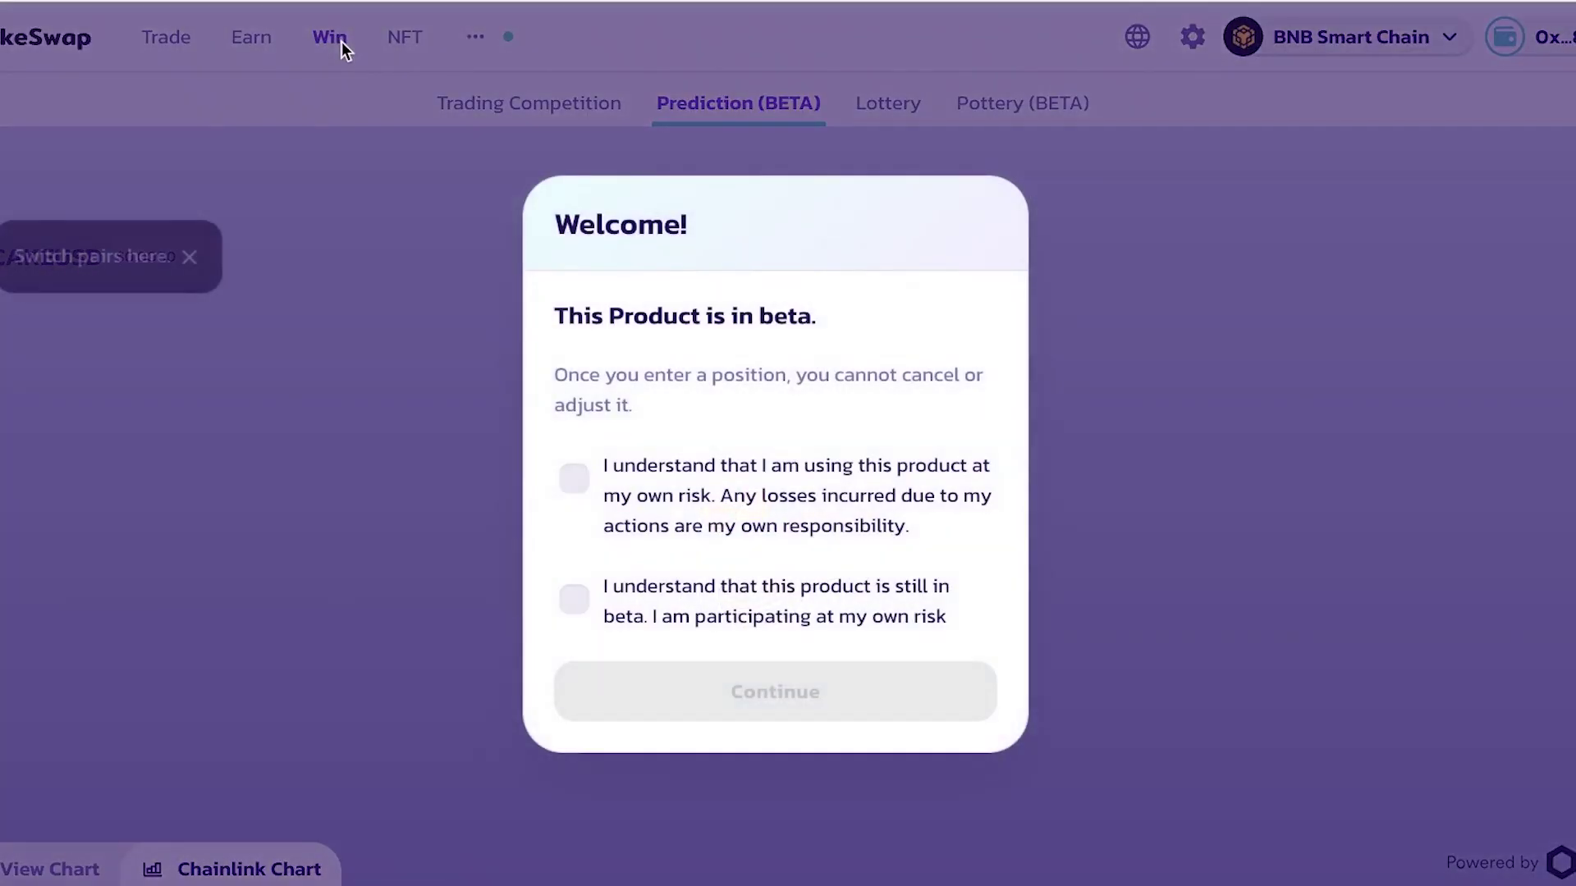
Accept both beta risk statements, continue into Prediction, and dismiss the switch-pairs tip.
{"action": "left_click", "coordinate": [574, 478]}
{"action": "left_click", "coordinate": [574, 600]}
{"action": "left_click", "coordinate": [659, 690]}
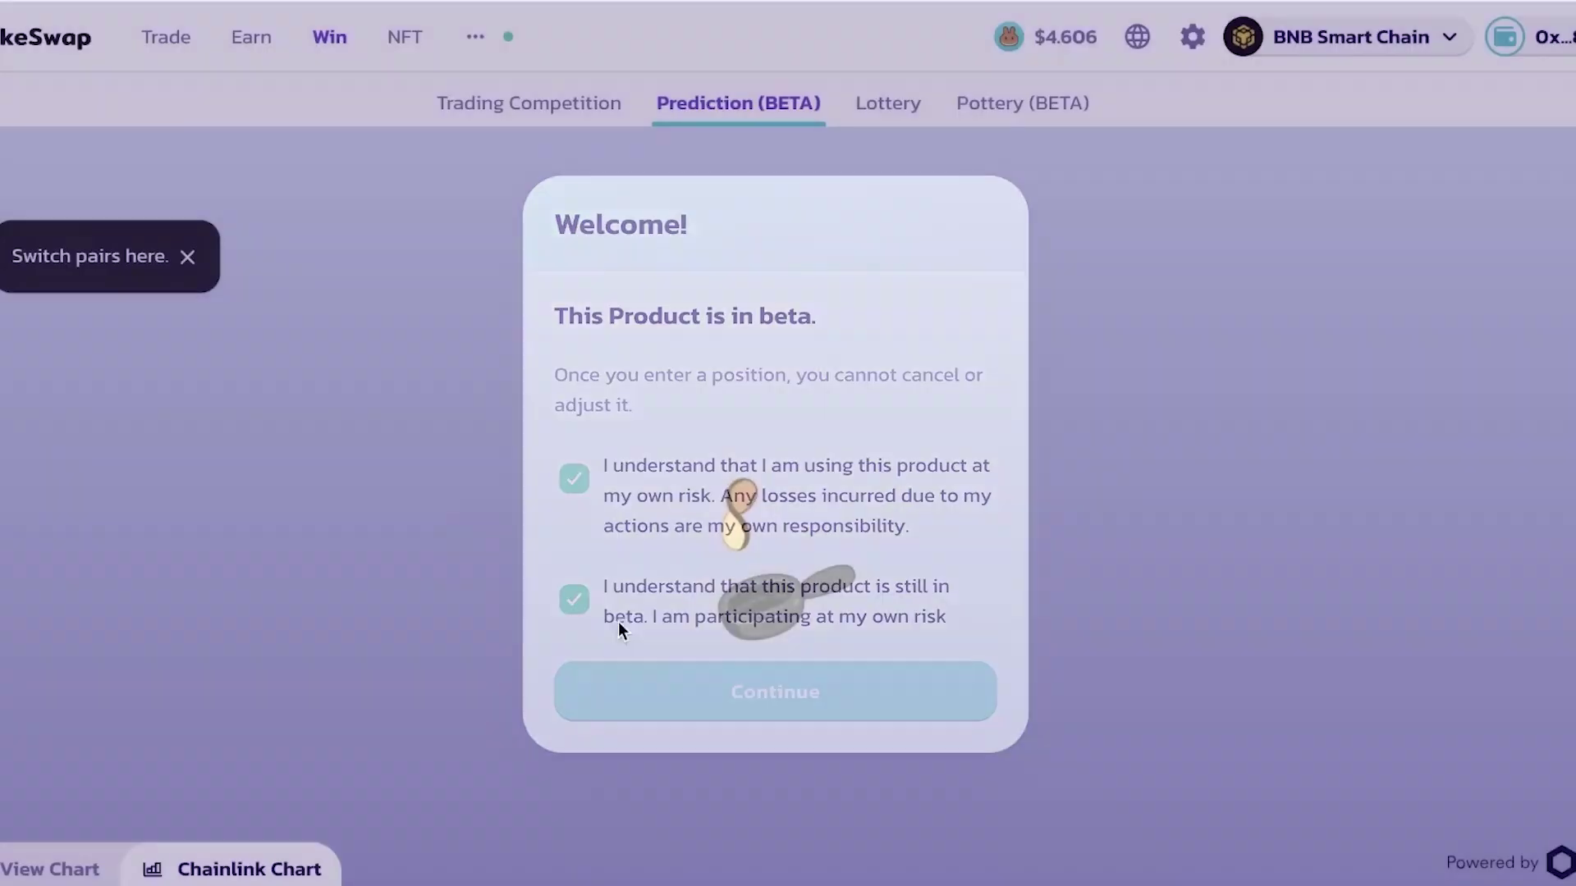
{"action": "left_click", "coordinate": [187, 257]}
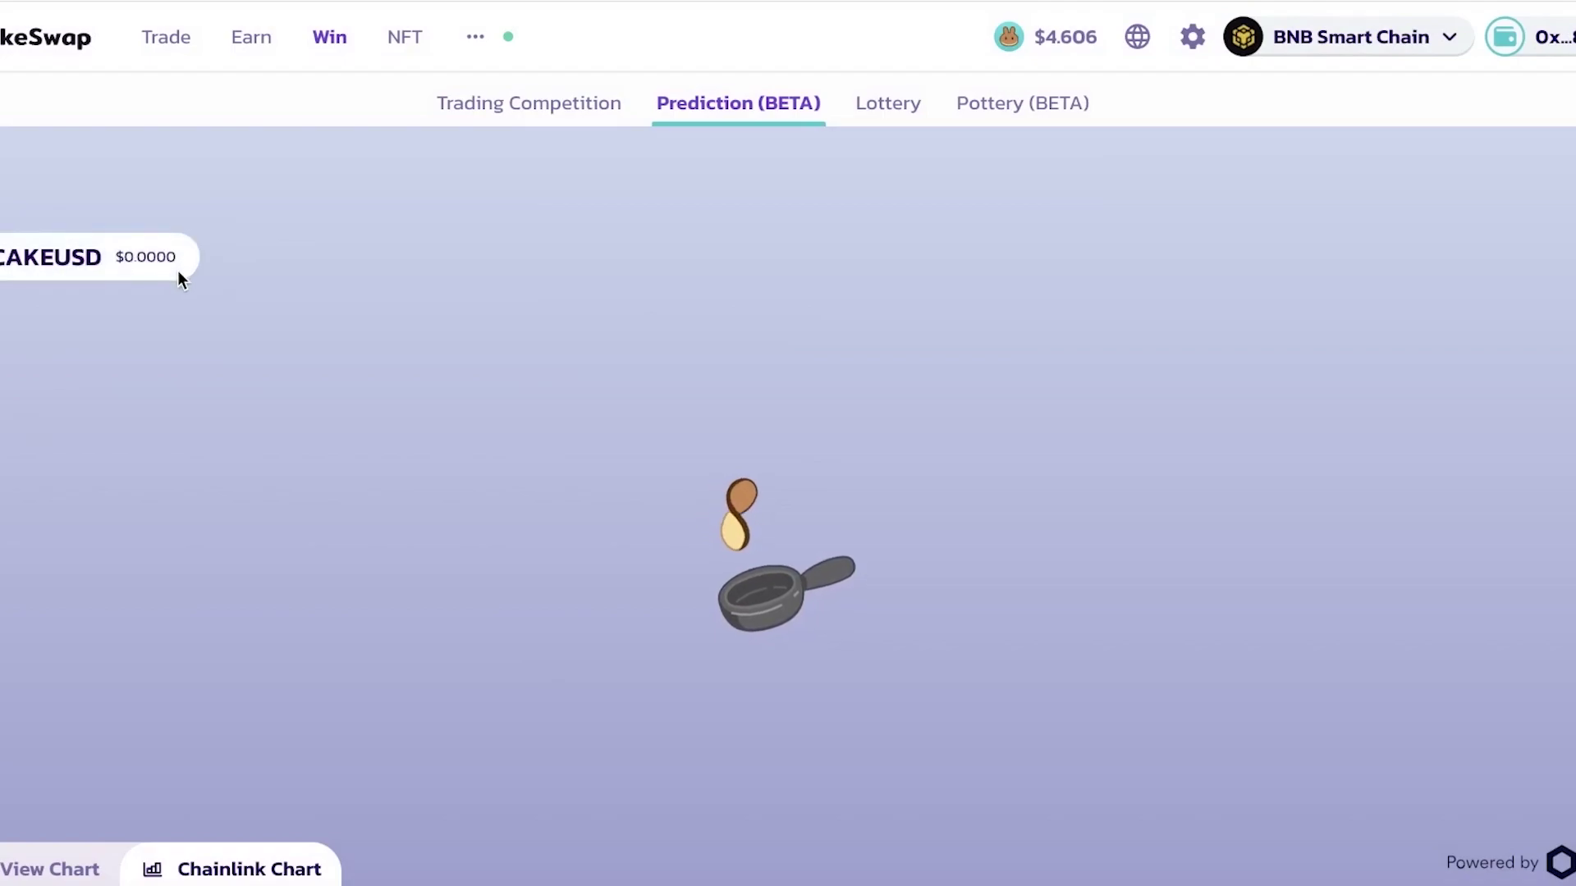
{"action": "scroll", "coordinate": [200, 285], "scroll_direction": "down", "scroll_amount": 5}
{"action": "scroll", "coordinate": [234, 274], "scroll_direction": "up", "scroll_amount": 5}
Visit the Trading Competition page, then return to Prediction (BETA).
{"action": "left_click", "coordinate": [561, 102]}
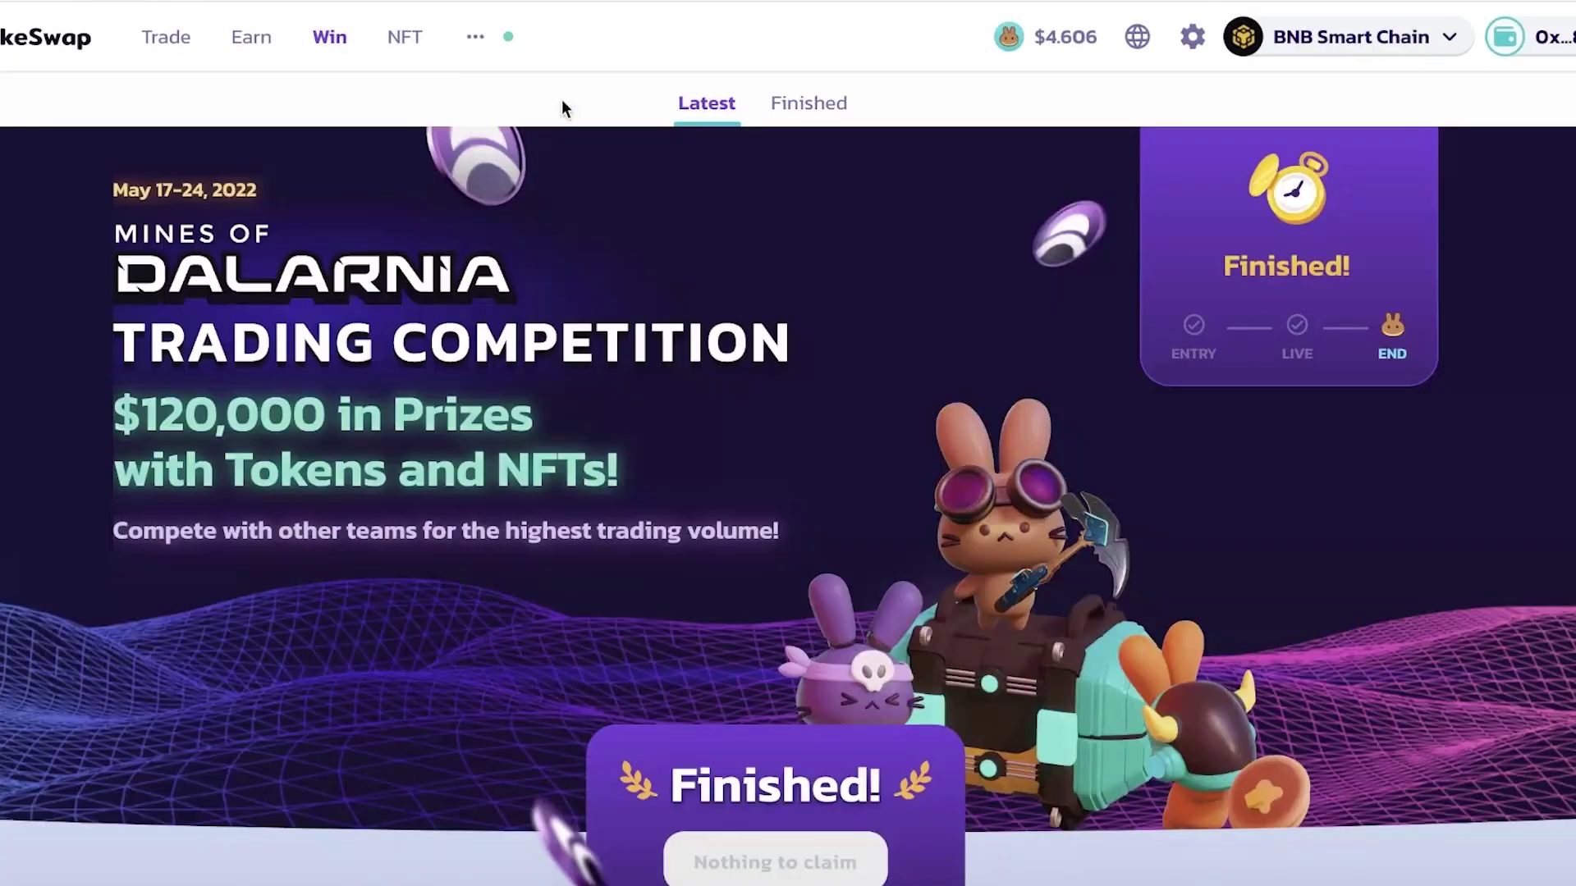
{"action": "mouse_move", "coordinate": [343, 50]}
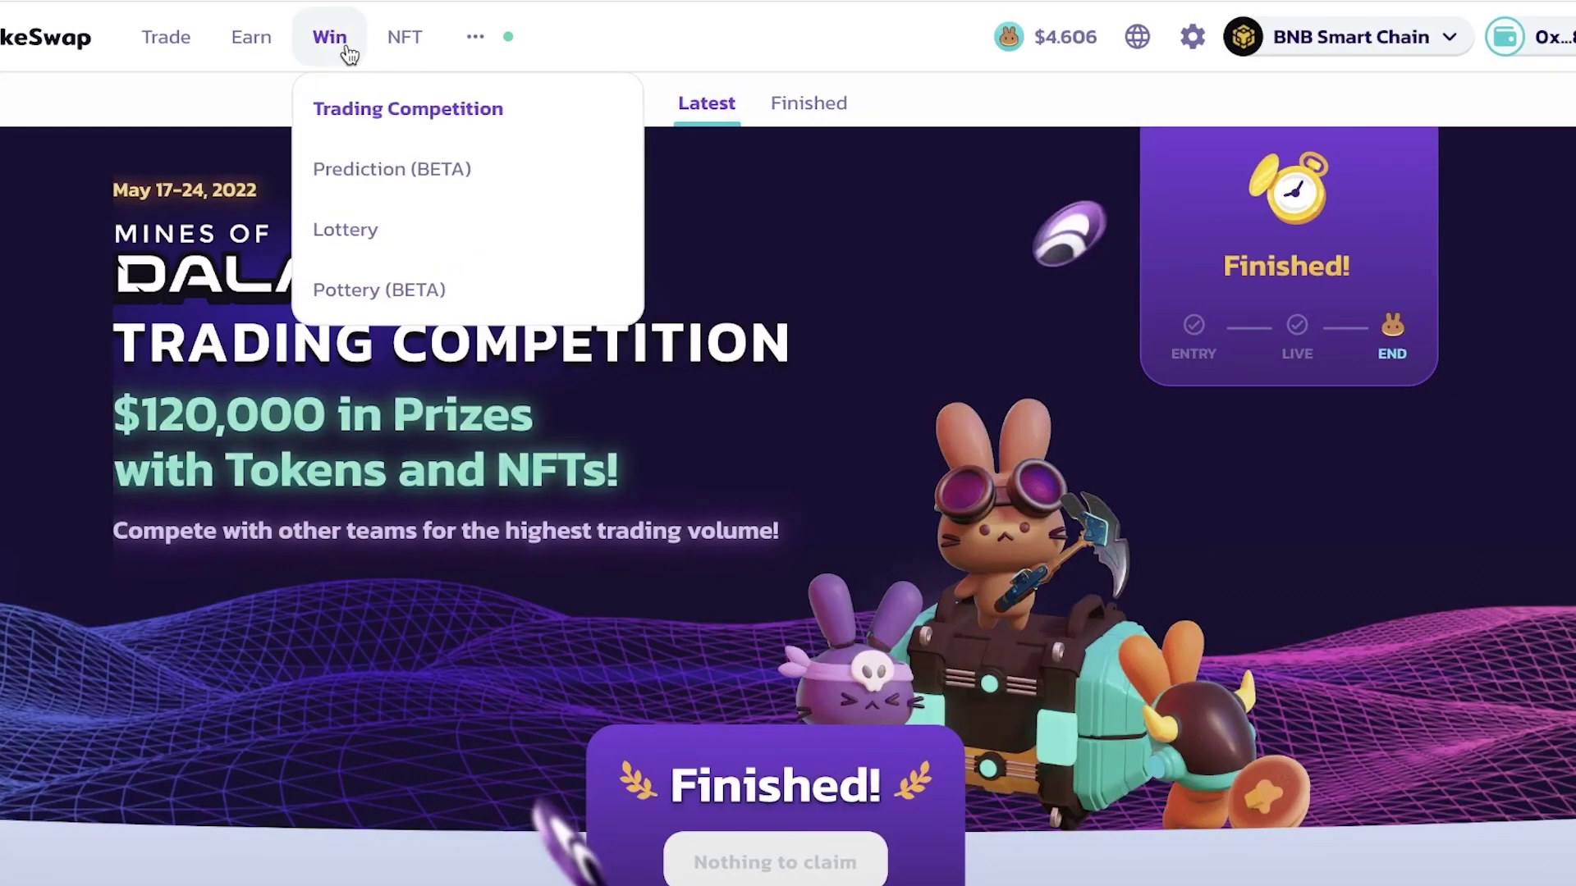
{"action": "left_click", "coordinate": [362, 172]}
{"action": "scroll", "coordinate": [450, 151], "scroll_direction": "down", "scroll_amount": 3}
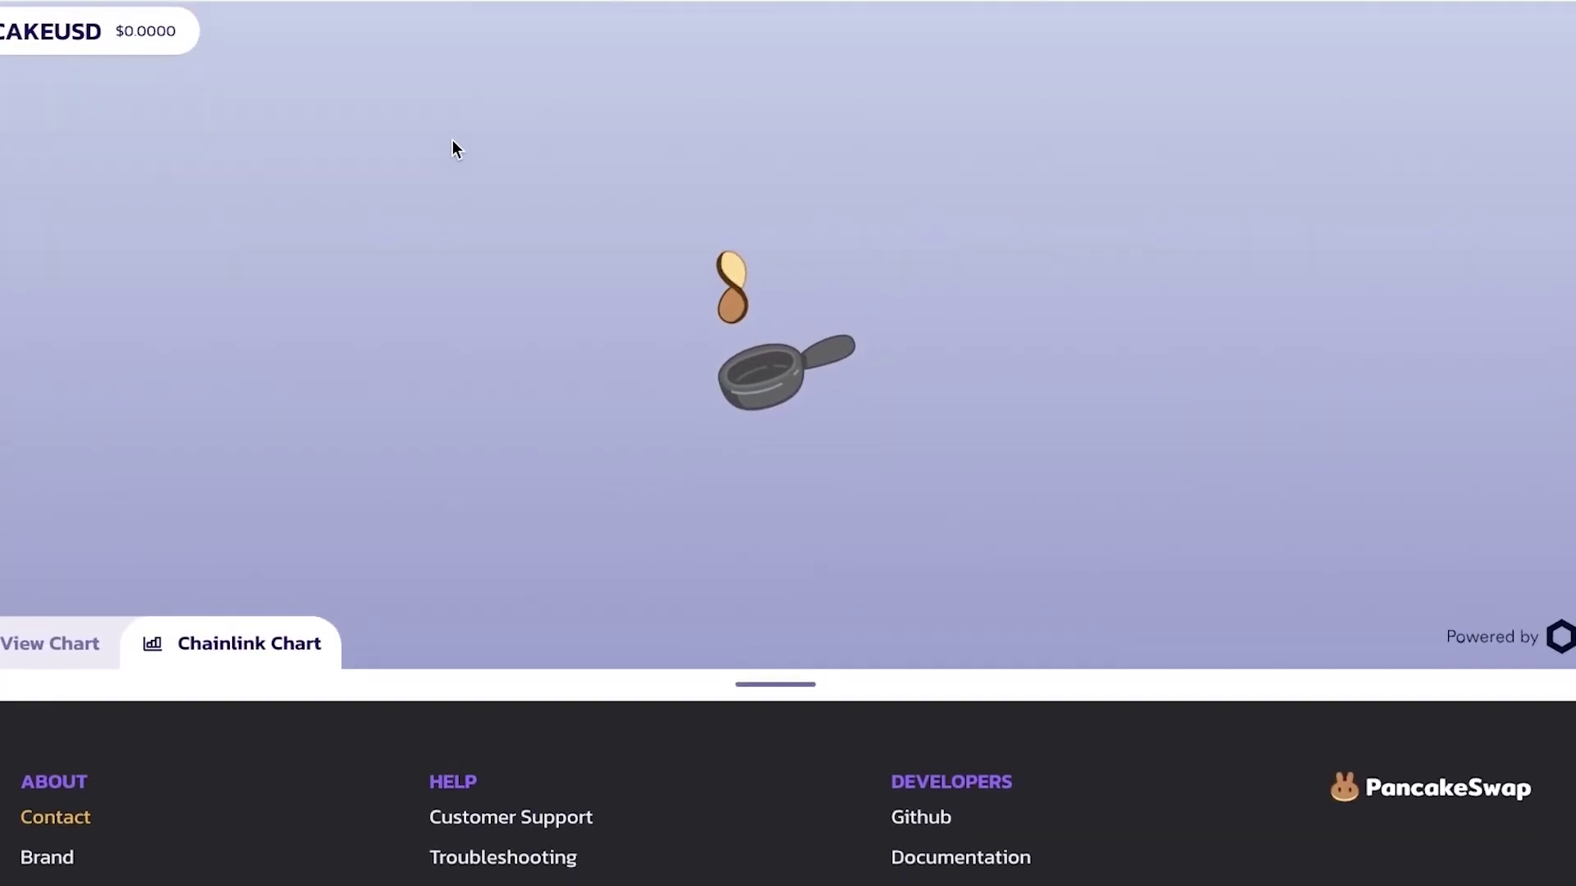
{"action": "scroll", "coordinate": [457, 150], "scroll_direction": "up", "scroll_amount": 3}
Browse the Lottery page, then open Pottery (BETA) from the Win menu.
{"action": "left_click", "coordinate": [340, 228]}
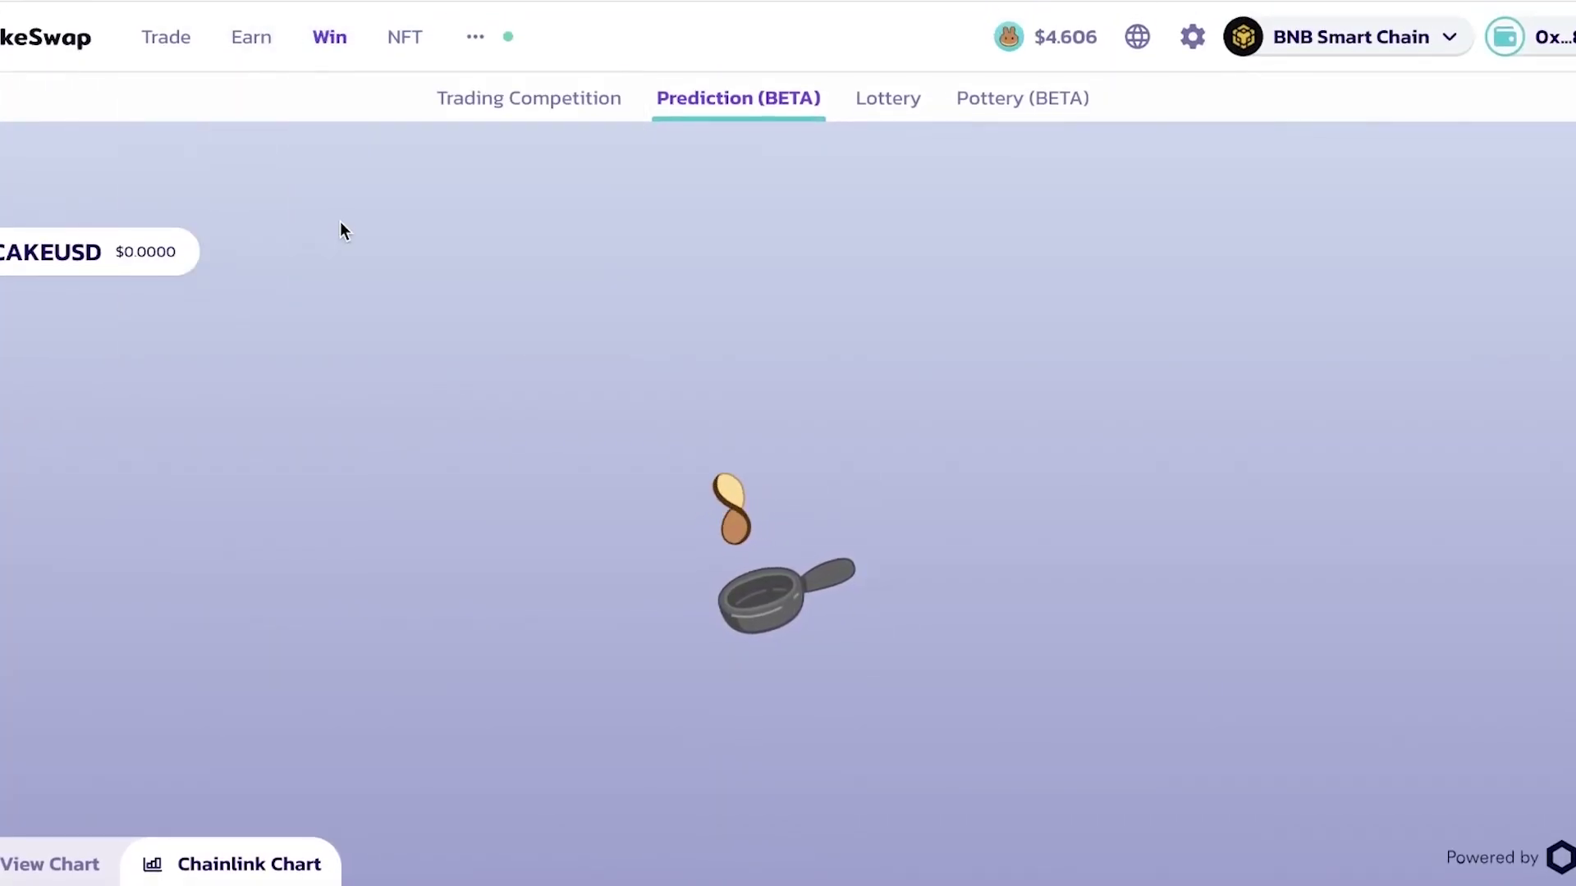
{"action": "scroll", "coordinate": [330, 196], "scroll_direction": "down", "scroll_amount": 3}
{"action": "scroll", "coordinate": [320, 181], "scroll_direction": "up", "scroll_amount": 3}
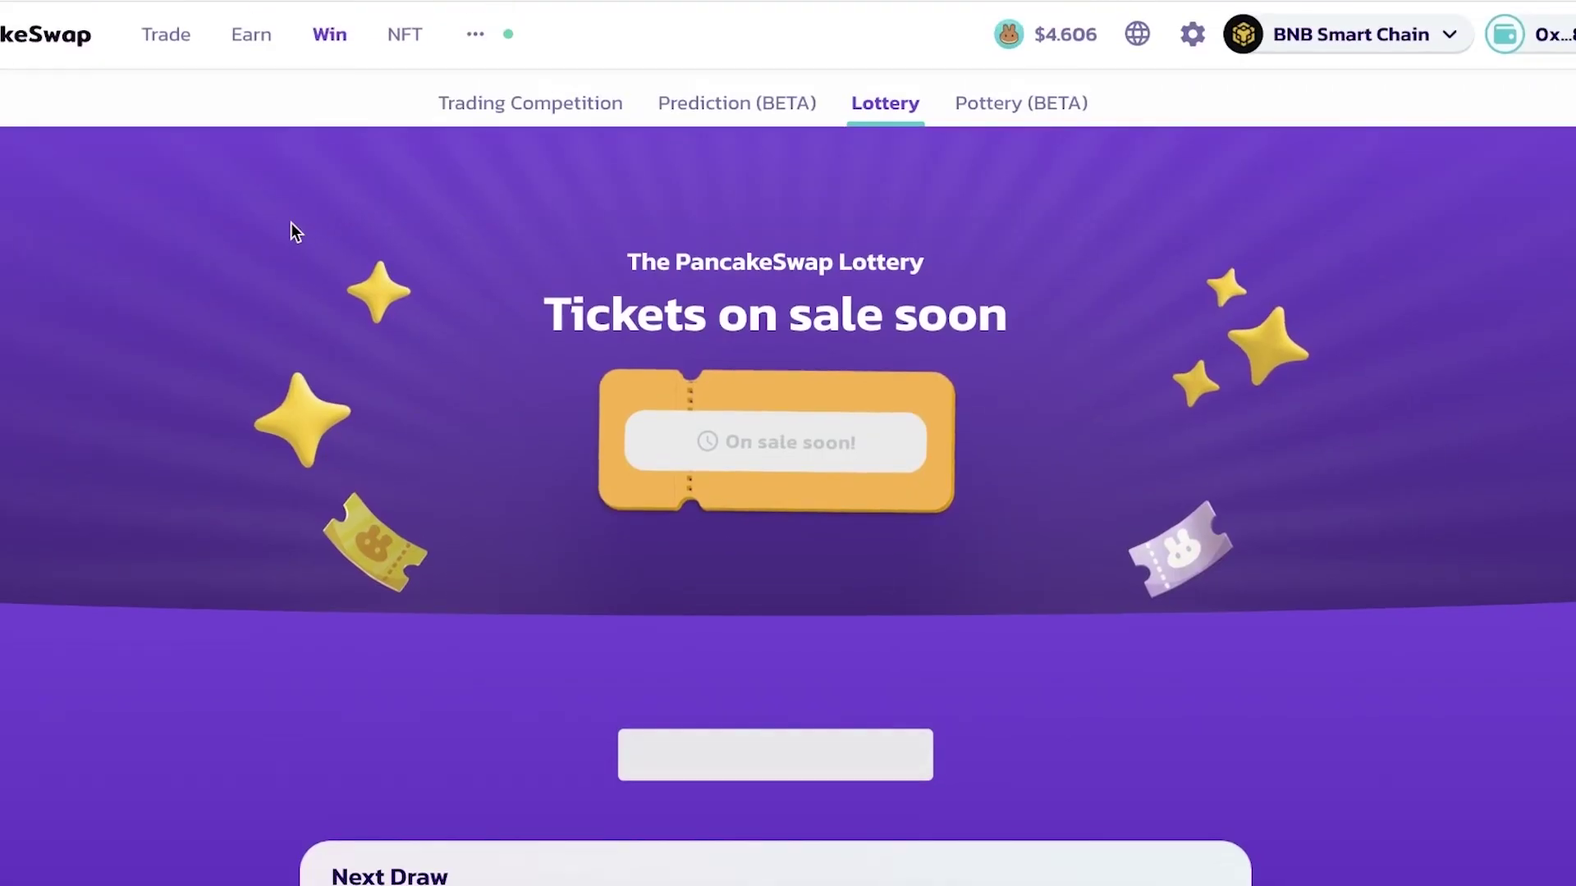
{"action": "mouse_move", "coordinate": [329, 35]}
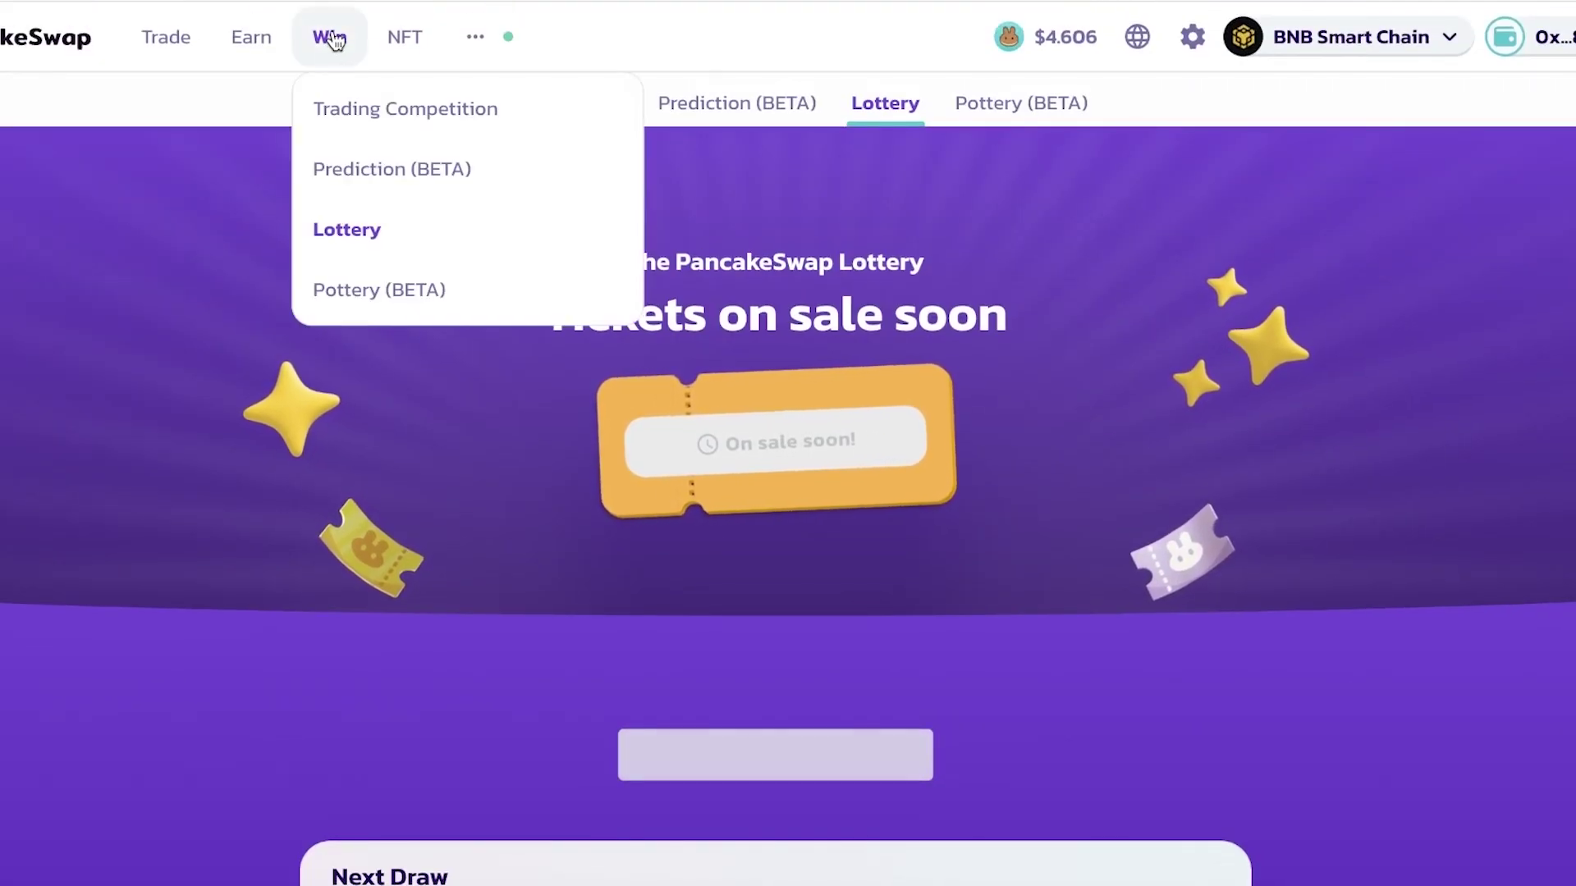
{"action": "left_click", "coordinate": [332, 292]}
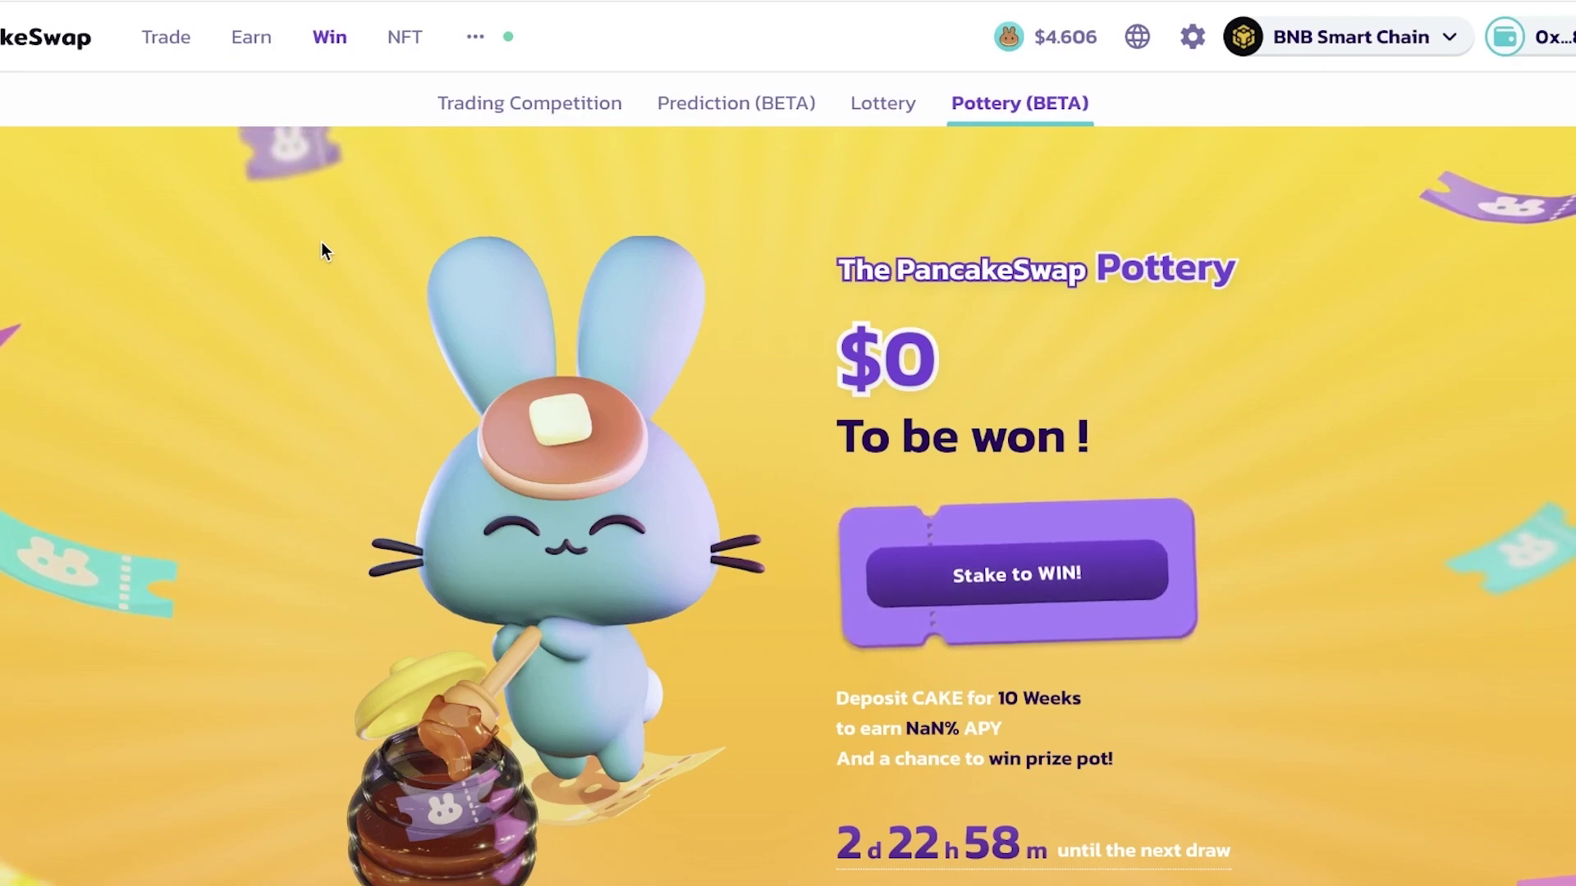
Open the IFO: Initial Farm Offerings page and scroll through its offerings.
{"action": "mouse_move", "coordinate": [408, 43]}
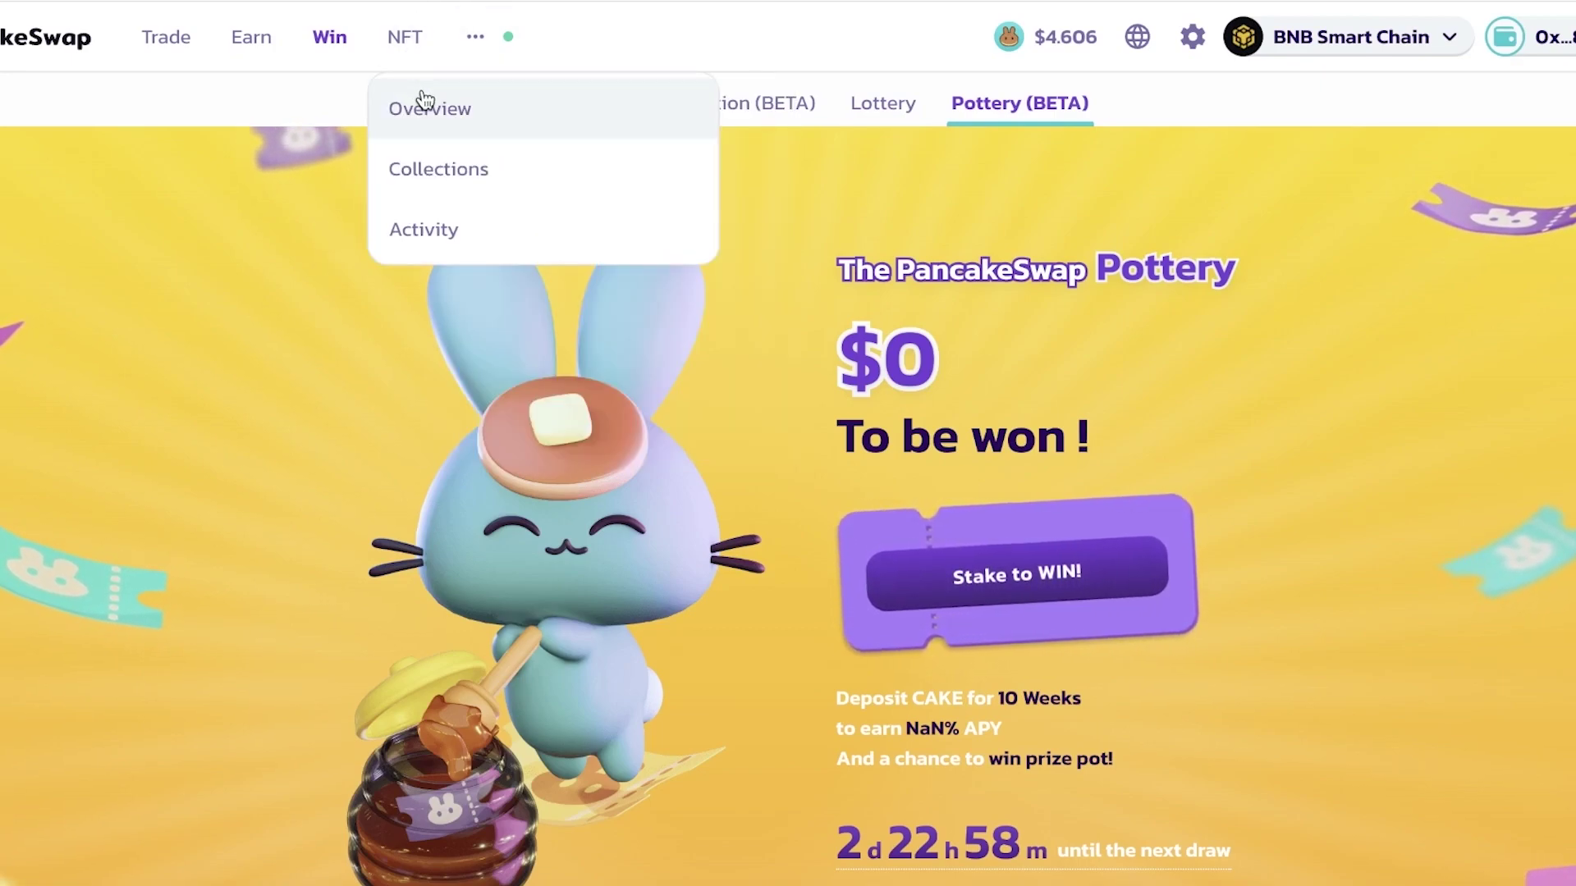
{"action": "mouse_move", "coordinate": [474, 36]}
{"action": "left_click", "coordinate": [475, 150]}
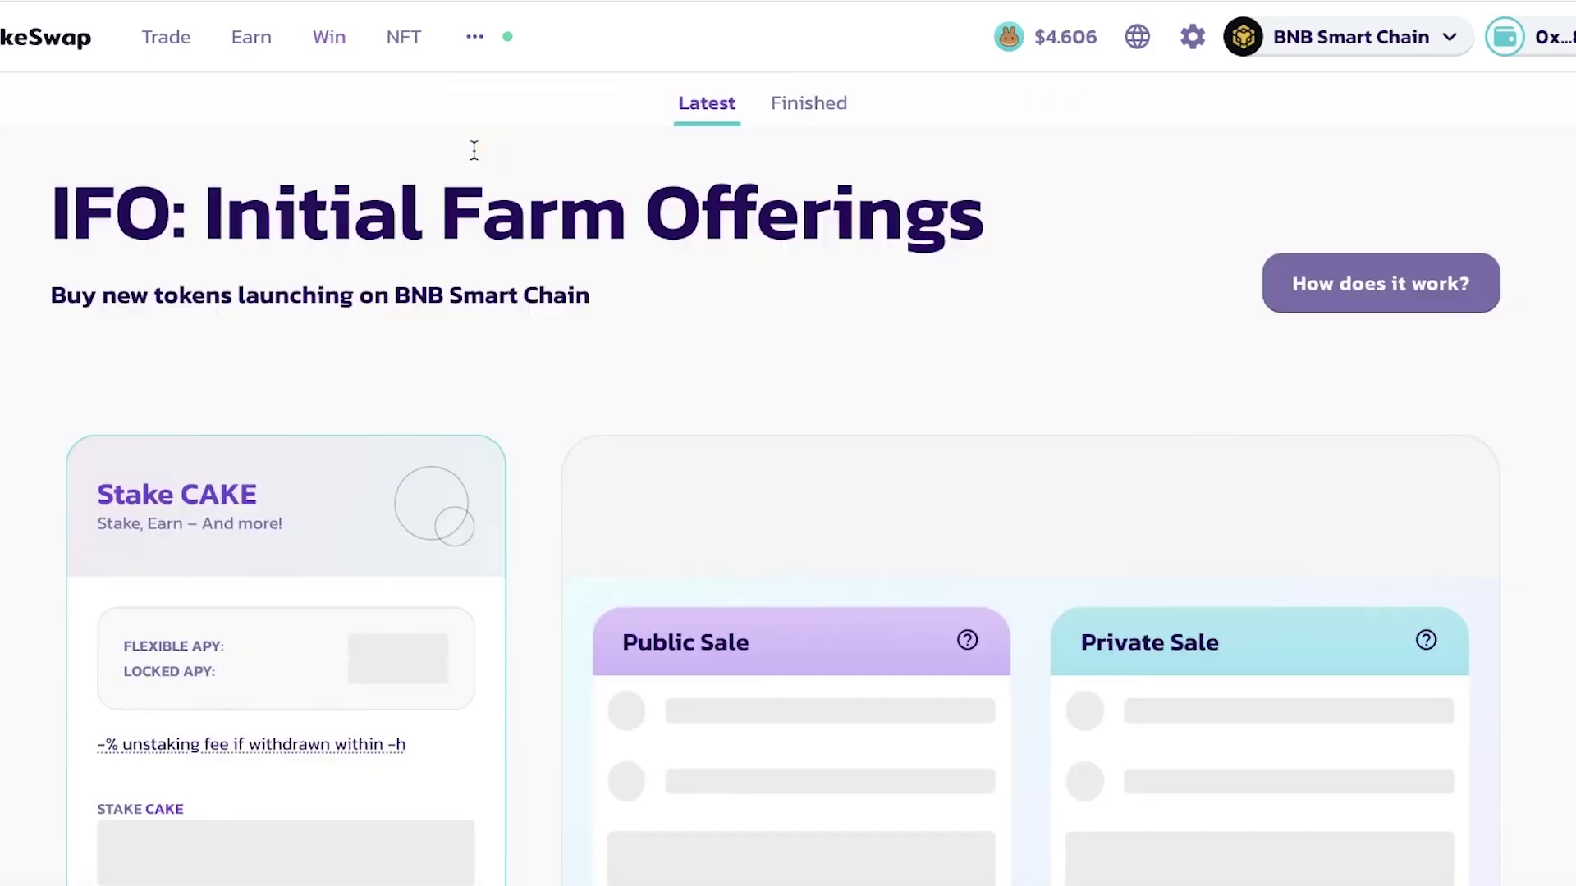
{"action": "scroll", "coordinate": [473, 153], "scroll_direction": "down", "scroll_amount": 4}
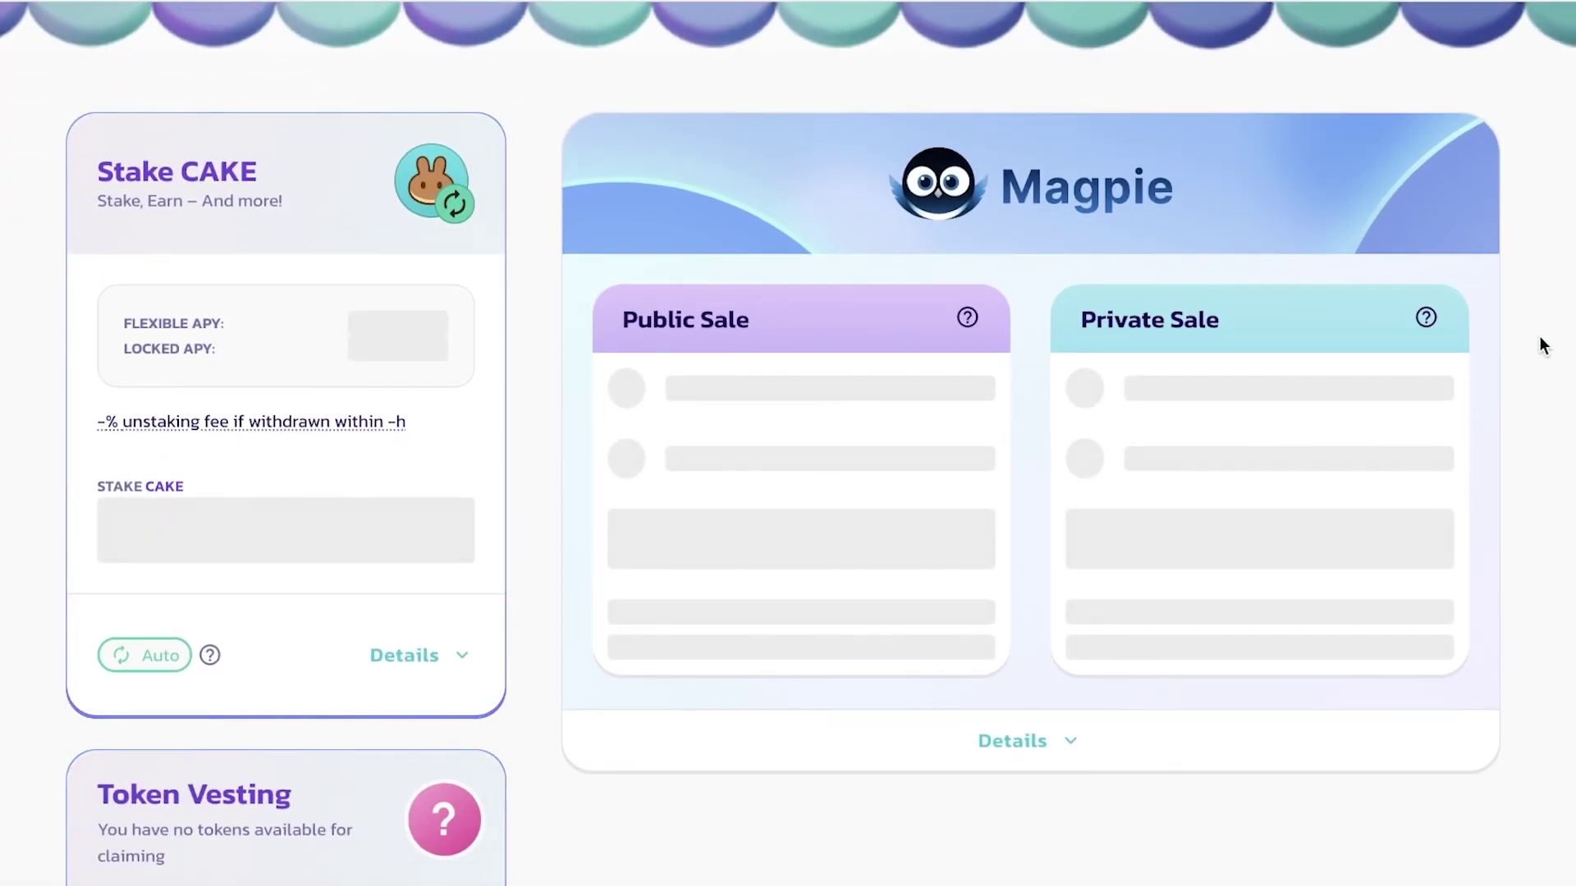
{"action": "scroll", "coordinate": [1451, 274], "scroll_direction": "up", "scroll_amount": 2}
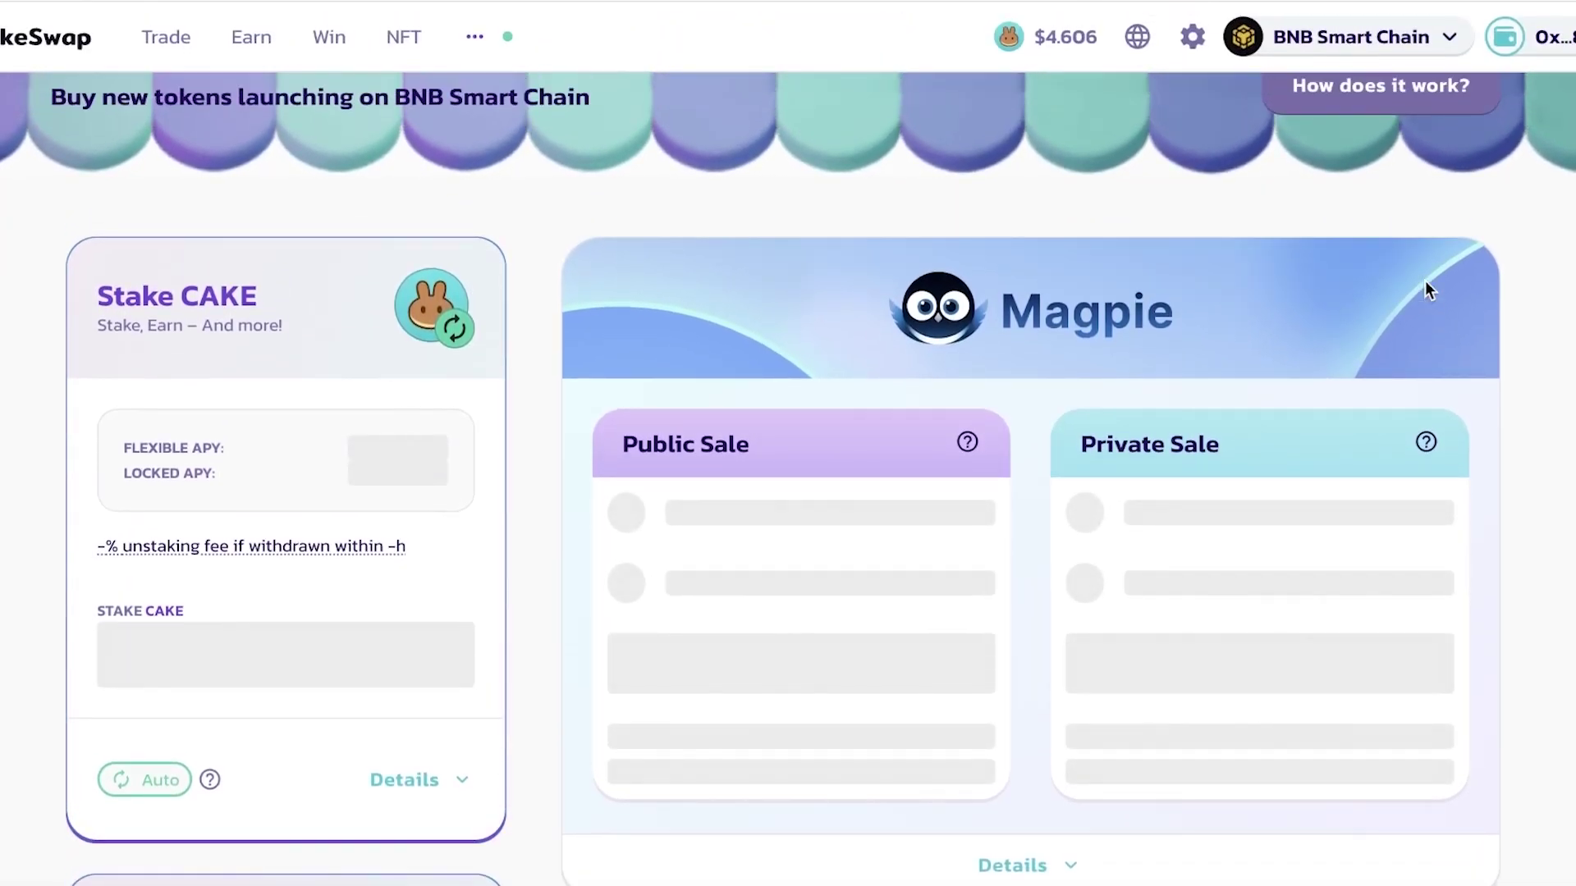
{"action": "scroll", "coordinate": [1440, 286], "scroll_direction": "down", "scroll_amount": 1}
{"action": "scroll", "coordinate": [701, 371], "scroll_direction": "up", "scroll_amount": 4}
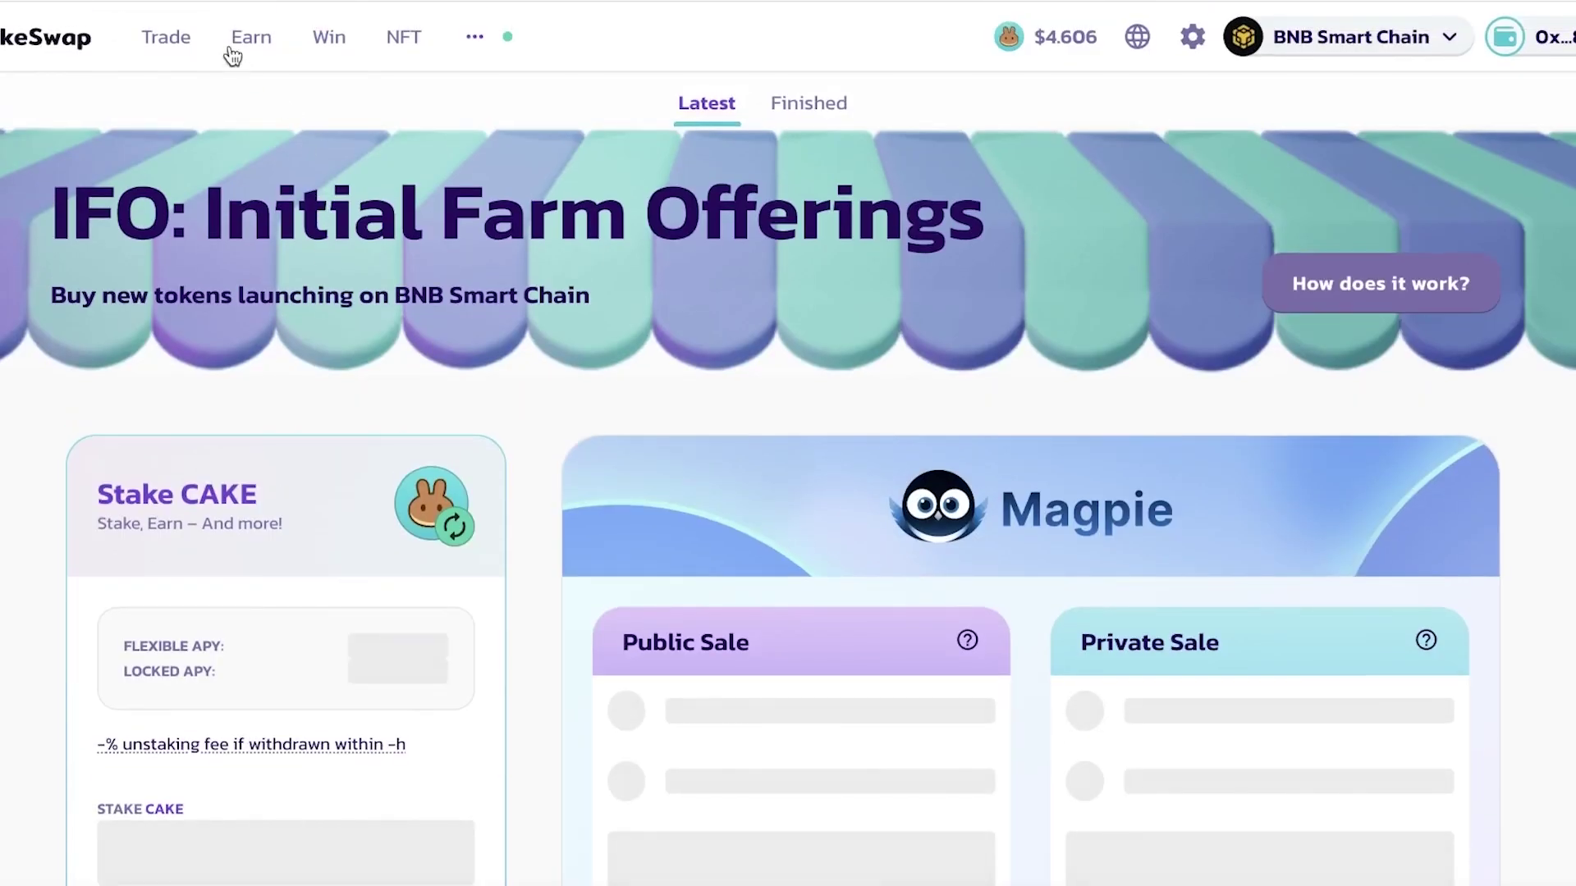
Return to the home page and scroll past the wallet greeting and promotional banners.
{"action": "left_click", "coordinate": [76, 51]}
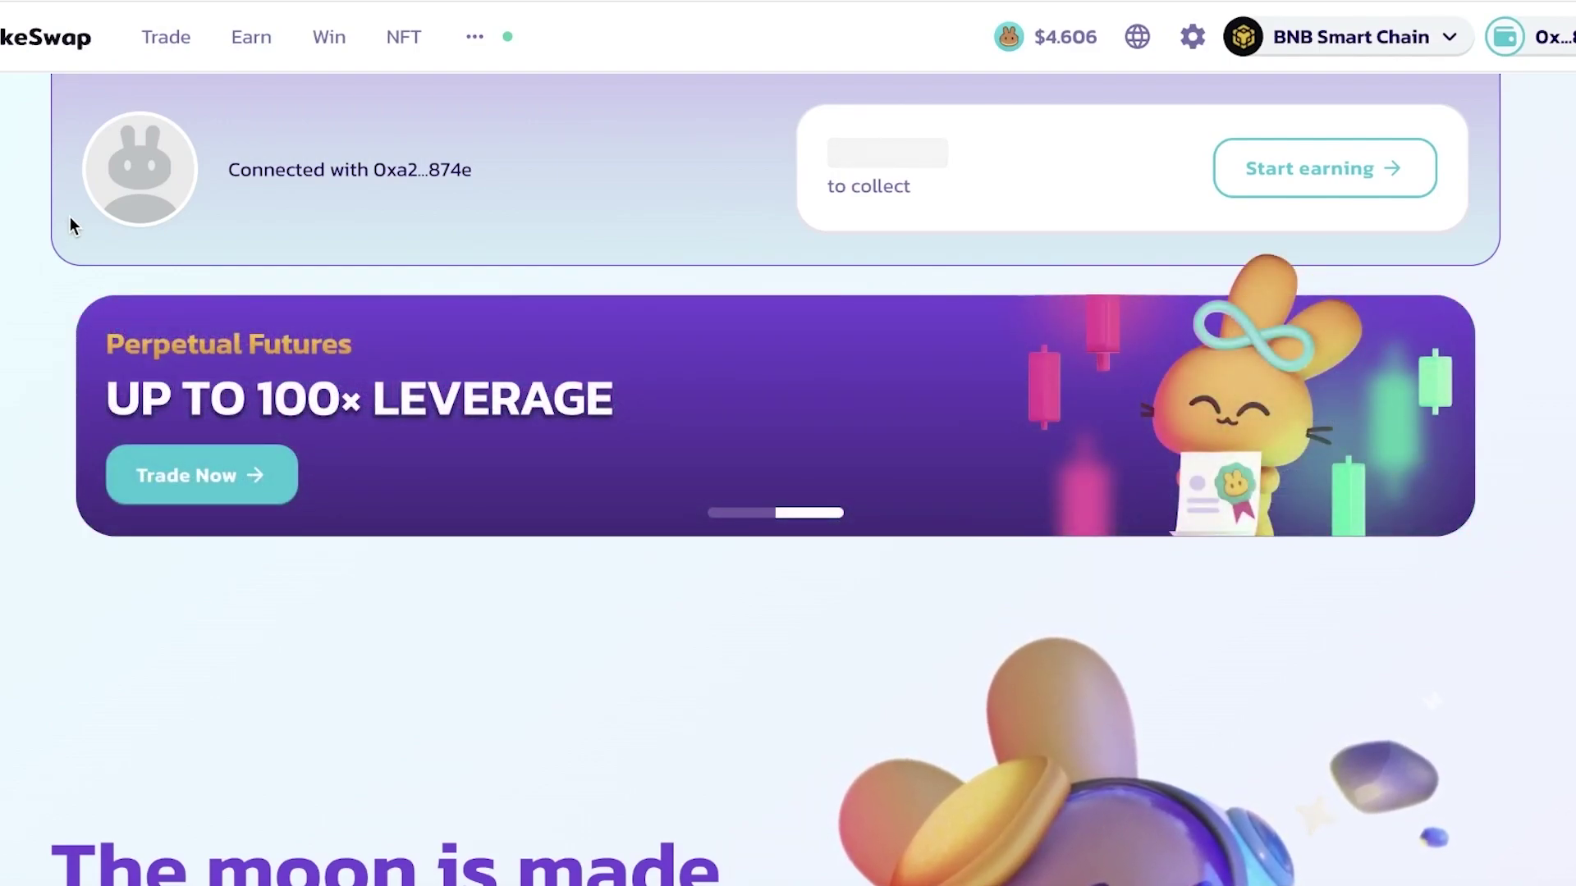
{"action": "scroll", "coordinate": [28, 296], "scroll_direction": "down", "scroll_amount": 3}
{"action": "scroll", "coordinate": [788, 443], "scroll_direction": "up", "scroll_amount": 3}
{"action": "scroll", "coordinate": [1555, 220], "scroll_direction": "down", "scroll_amount": 1}
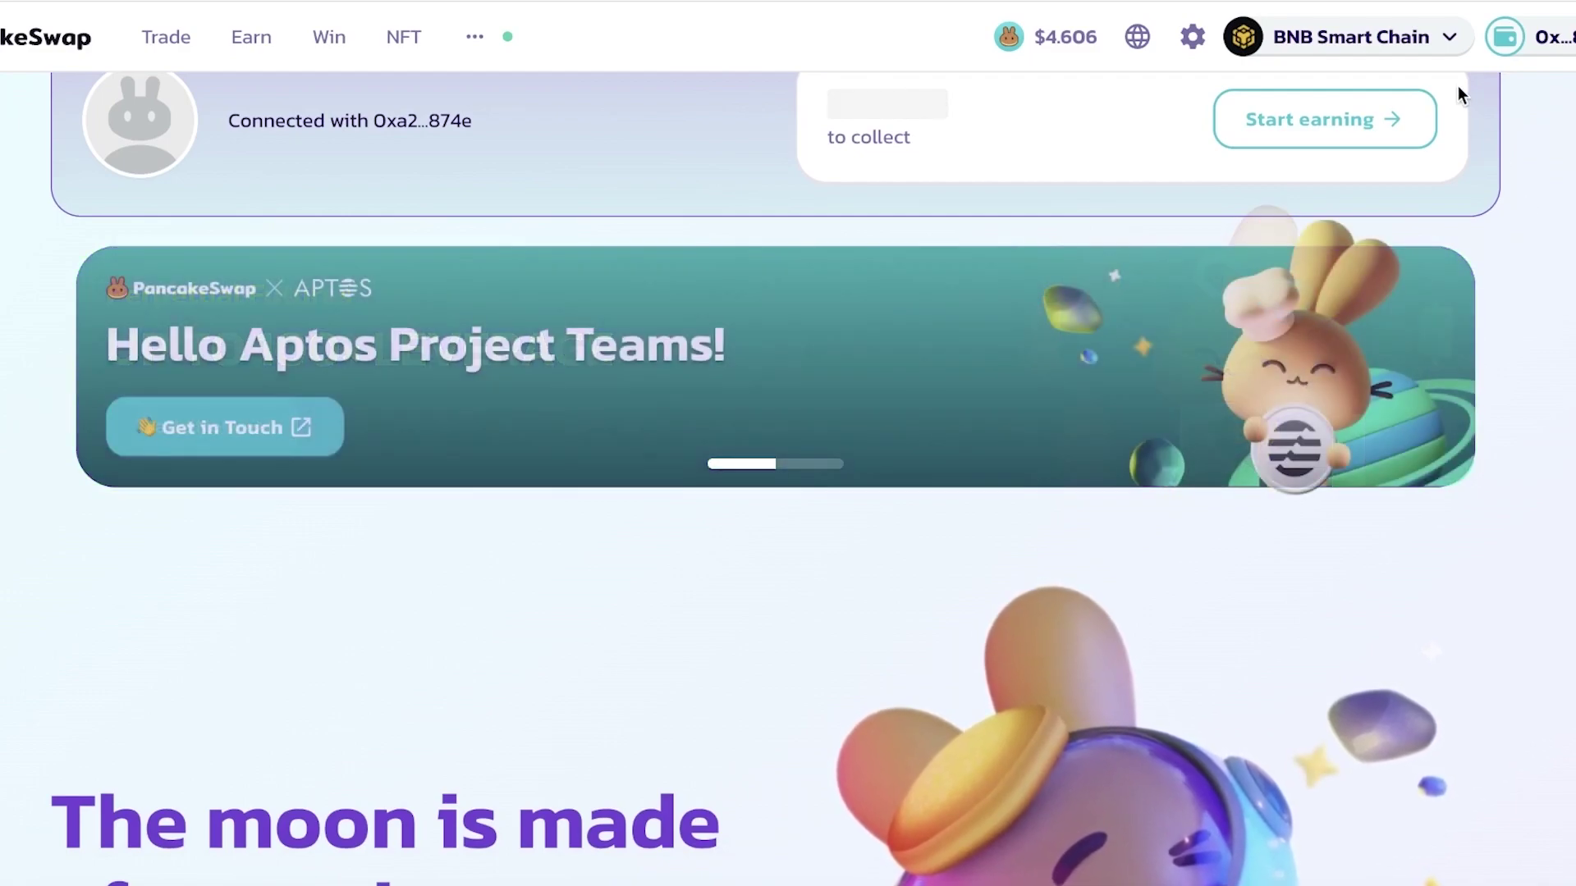
{"action": "scroll", "coordinate": [1462, 109], "scroll_direction": "down", "scroll_amount": 1}
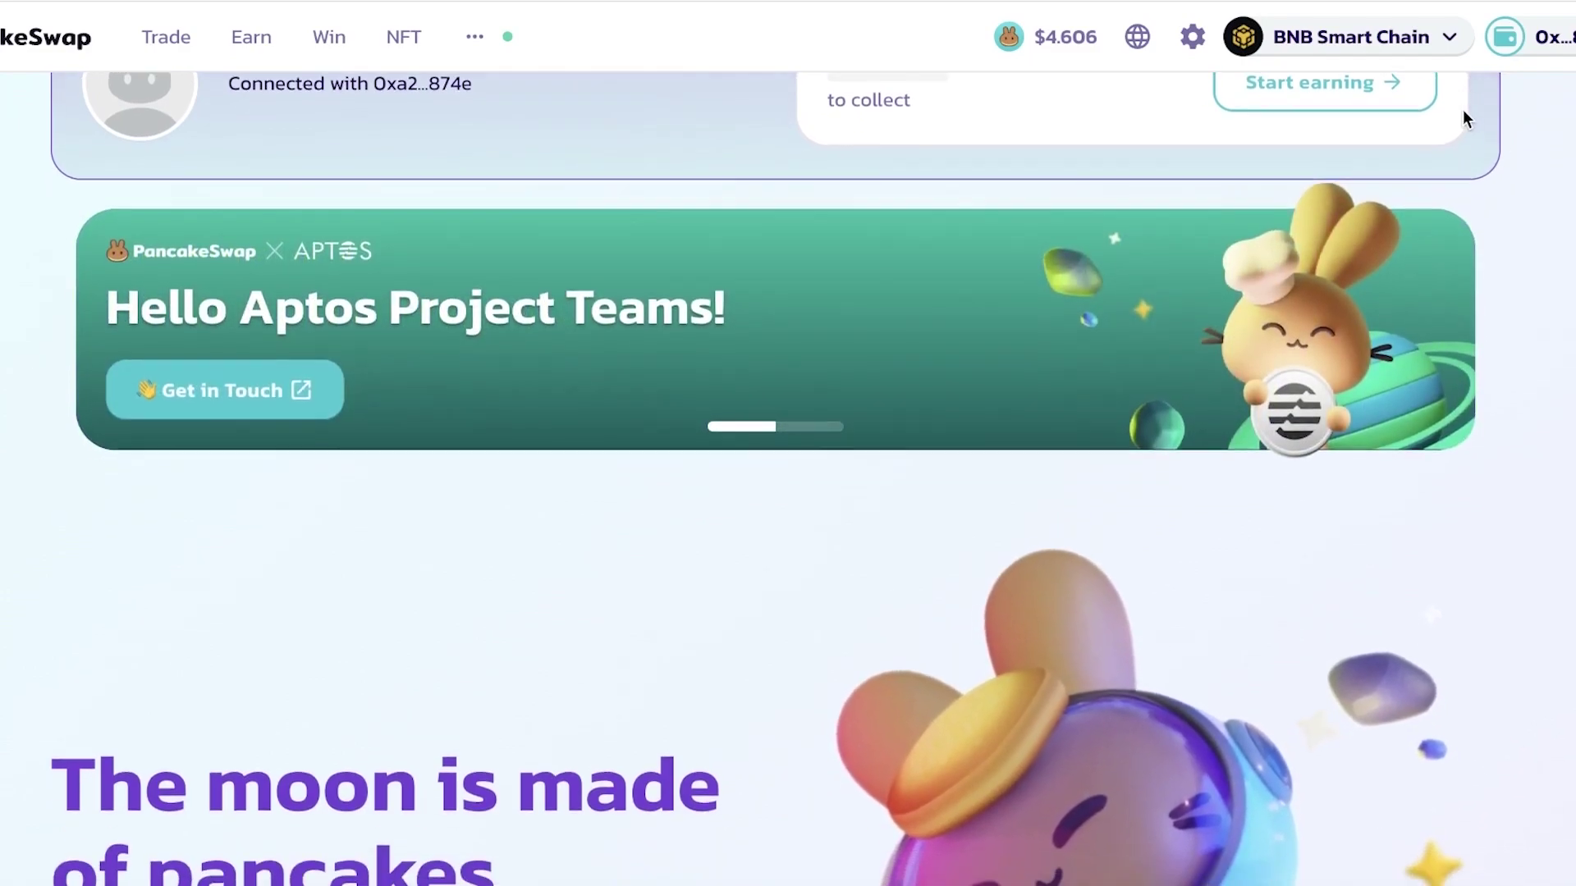
{"action": "scroll", "coordinate": [1489, 156], "scroll_direction": "up", "scroll_amount": 1}
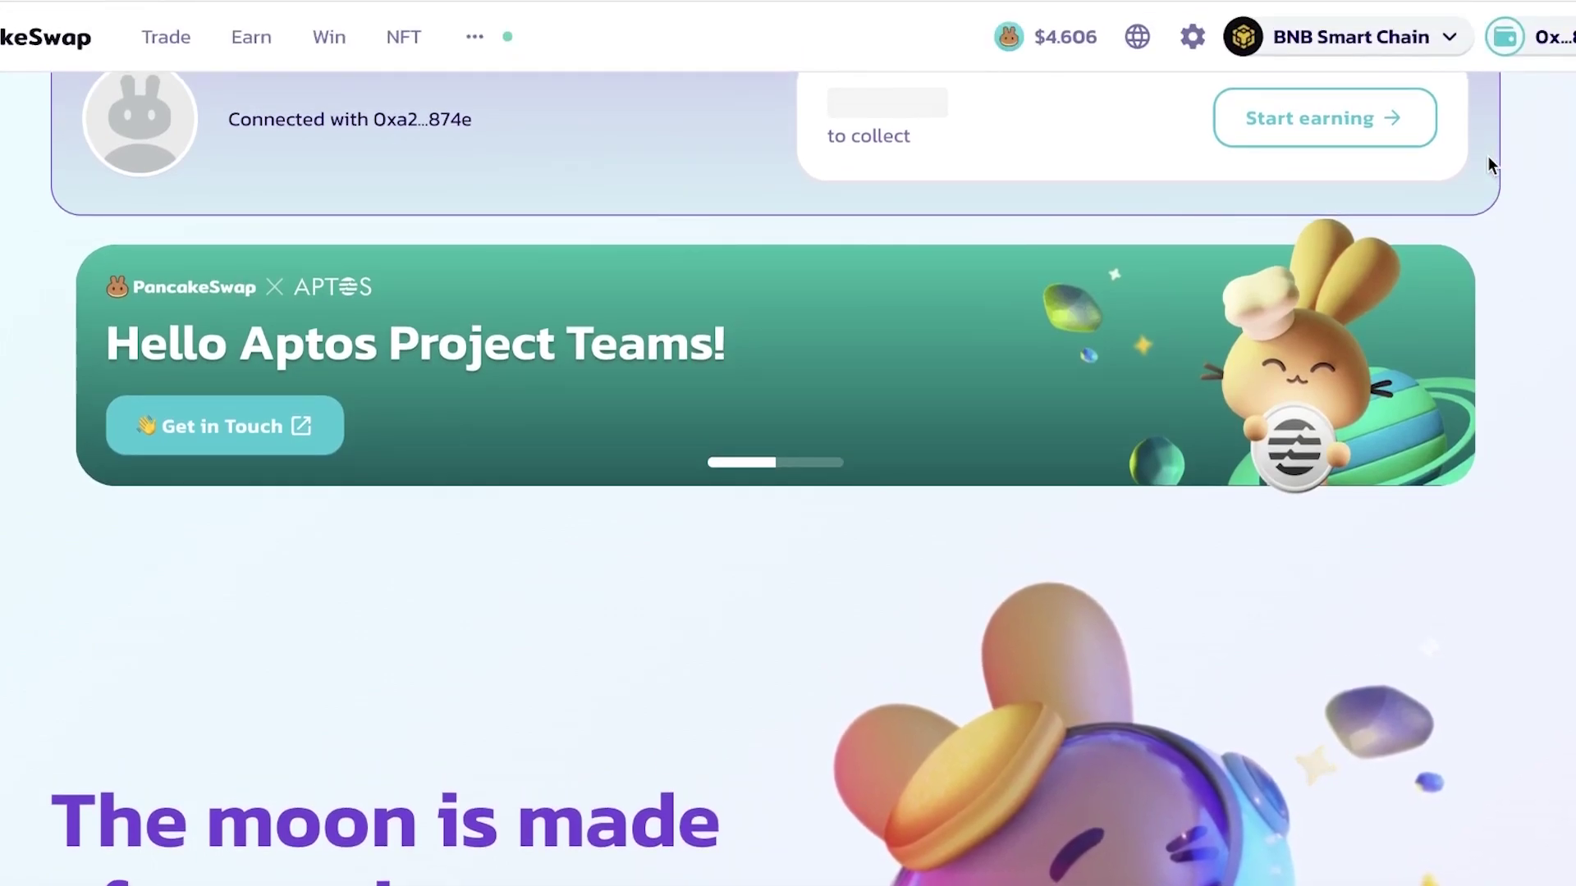